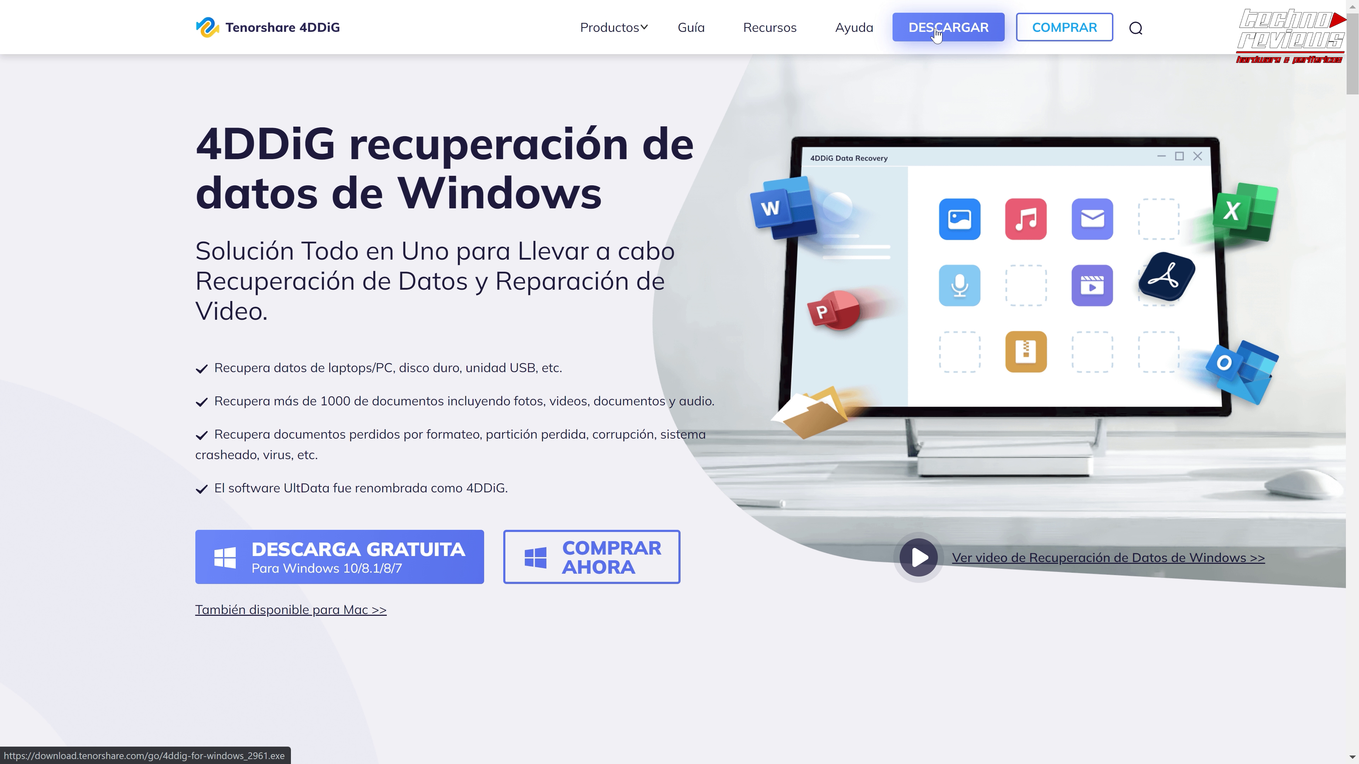
Open the checkout for the one-year Windows licence and copy the promotional code 4DD-OWN-30OFF from the cart.
click(1098, 42)
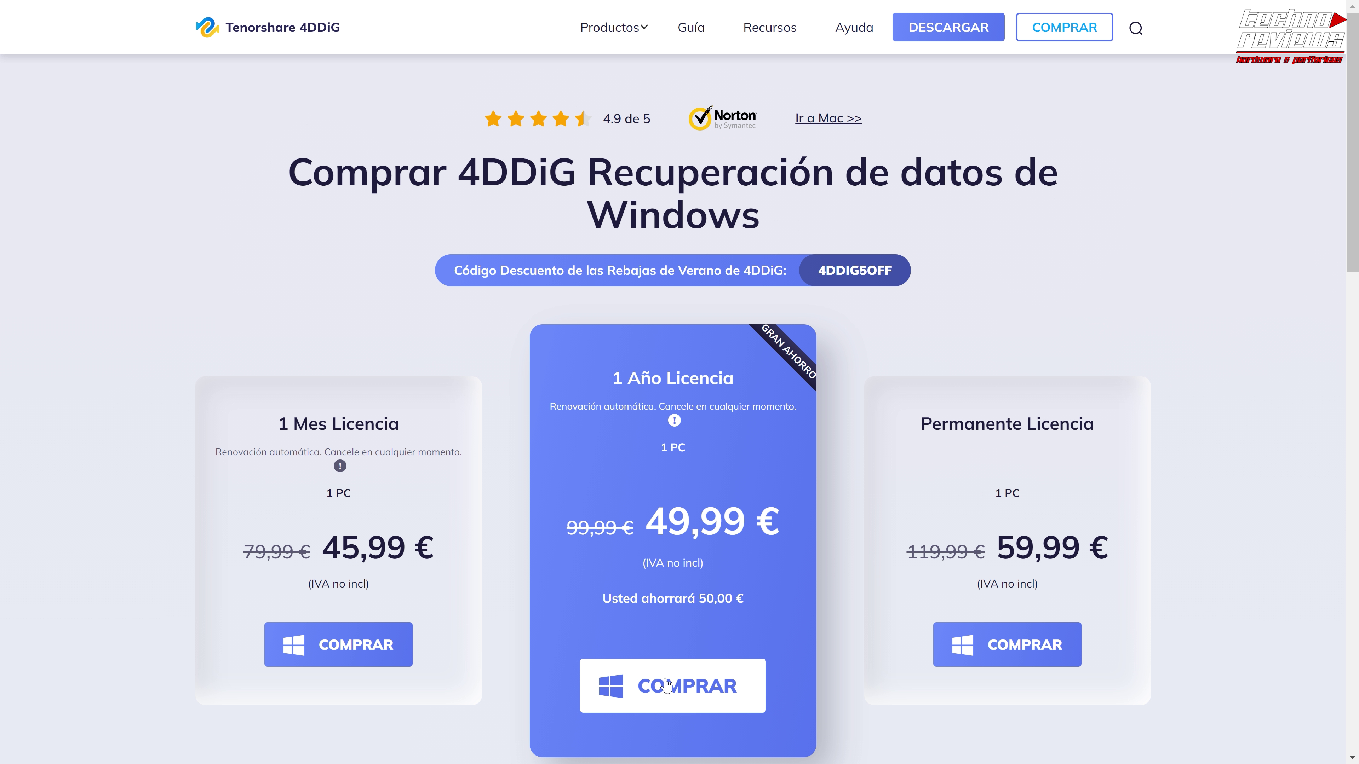
click(702, 690)
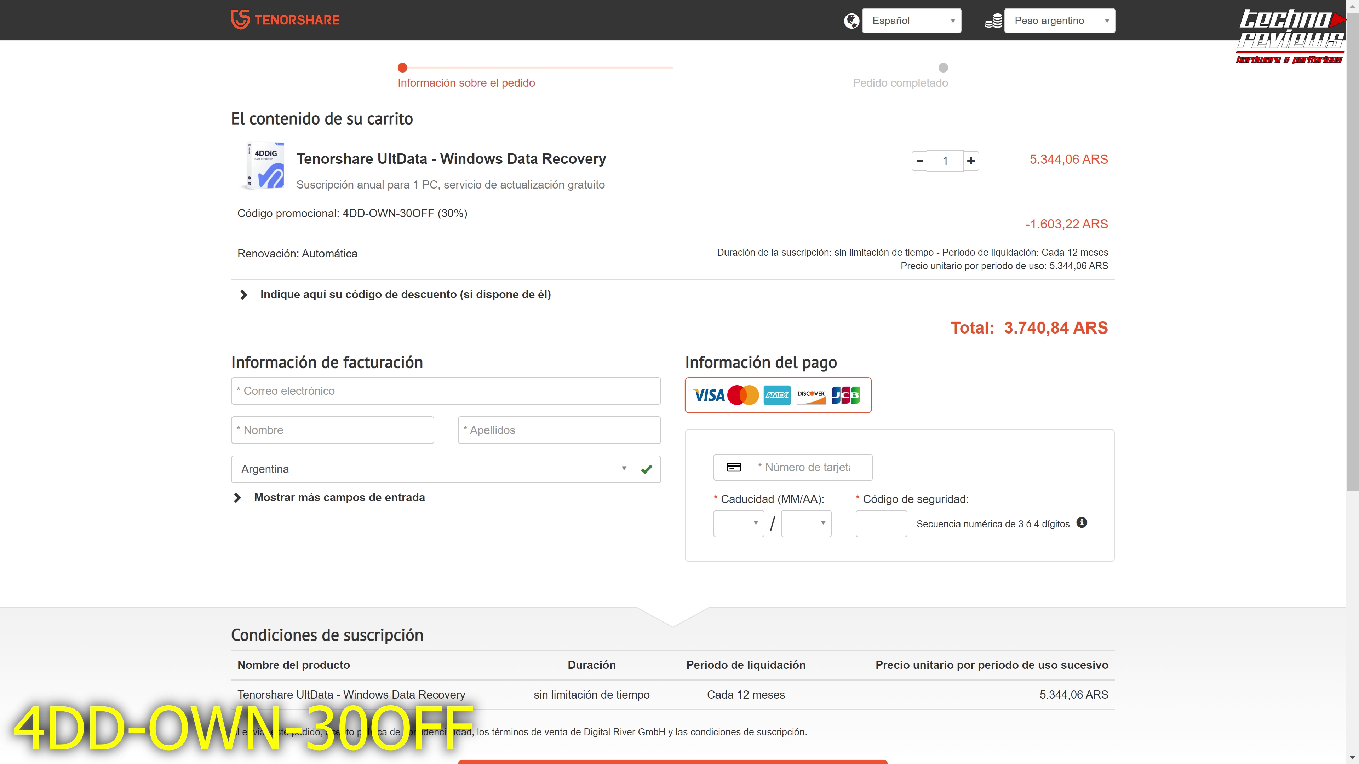
drag(435, 213, 349, 213)
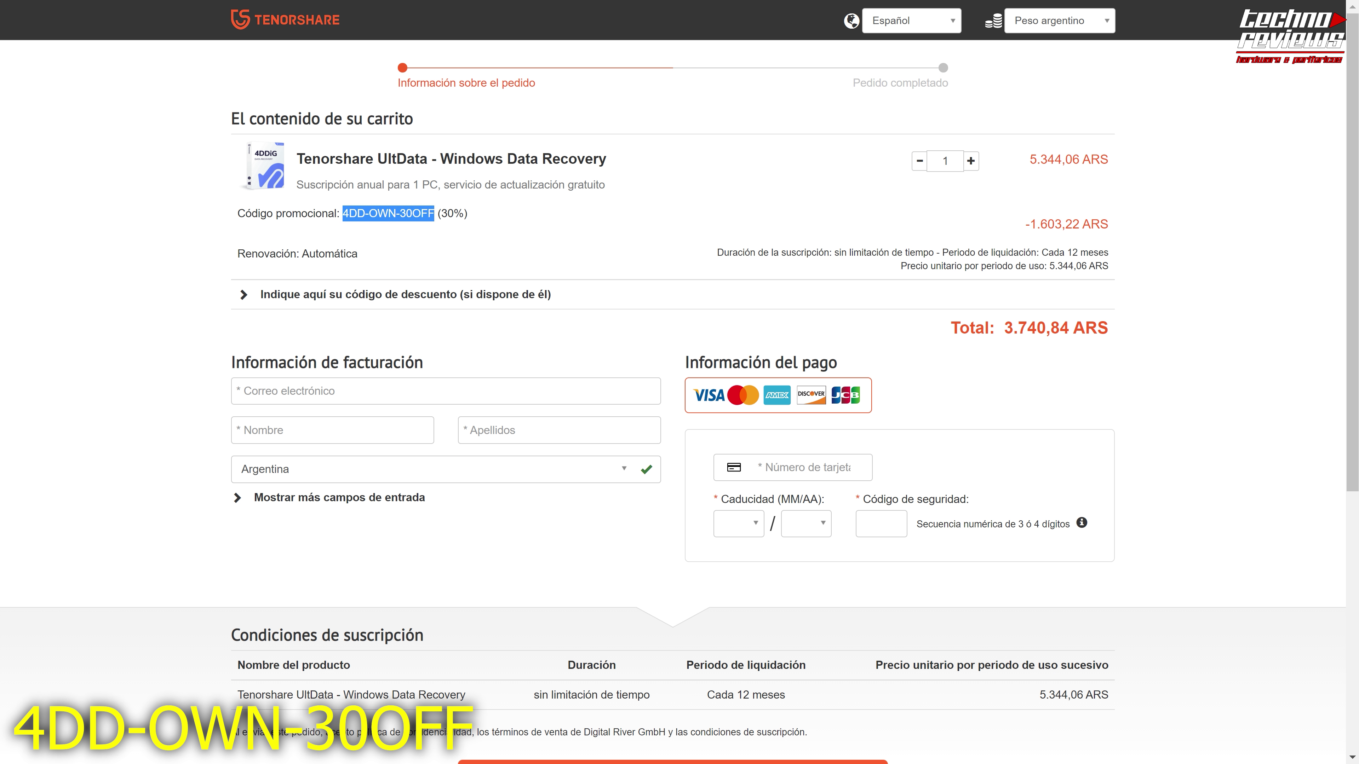
right_click(384, 219)
click(416, 233)
drag(464, 214, 441, 214)
drag(1125, 328, 1005, 327)
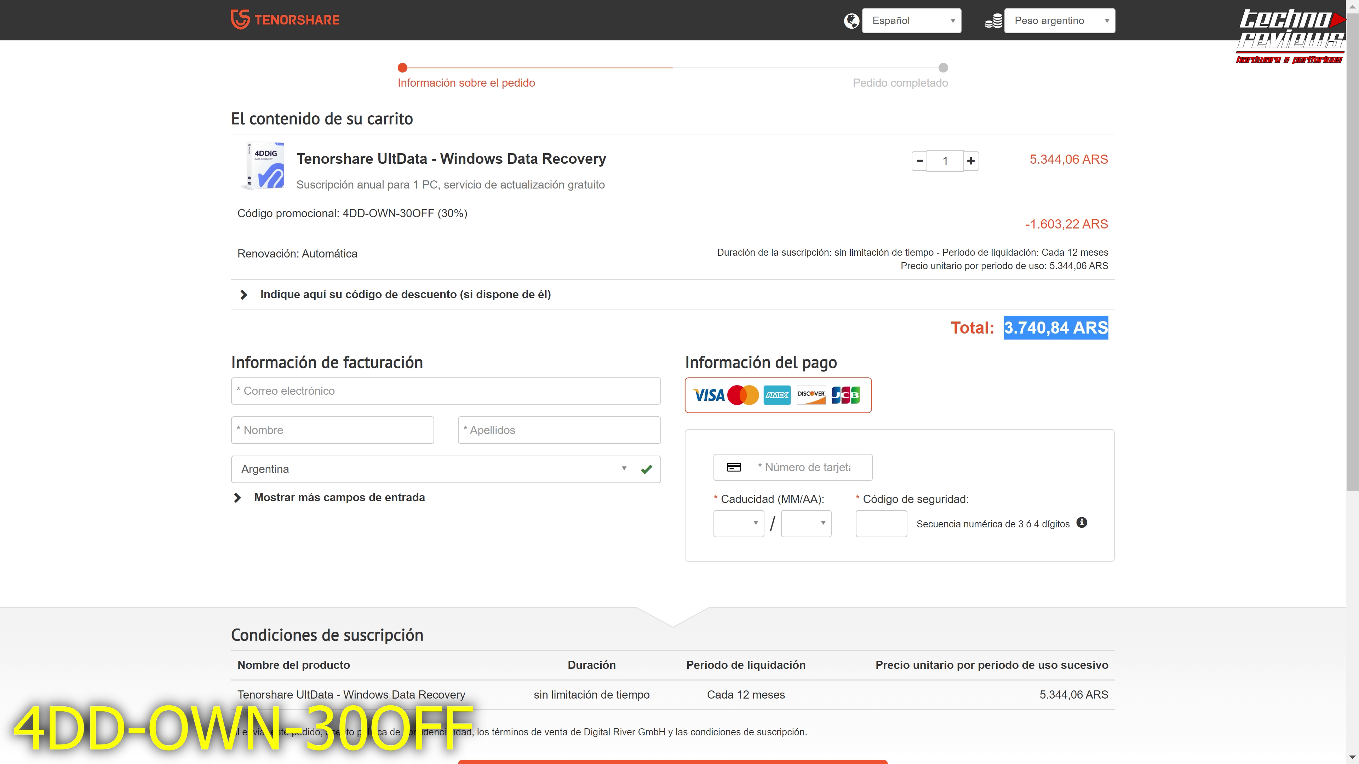
Expand the cart's discount code entry and paste the code 4DD-OWN-30OFF into it.
click(256, 295)
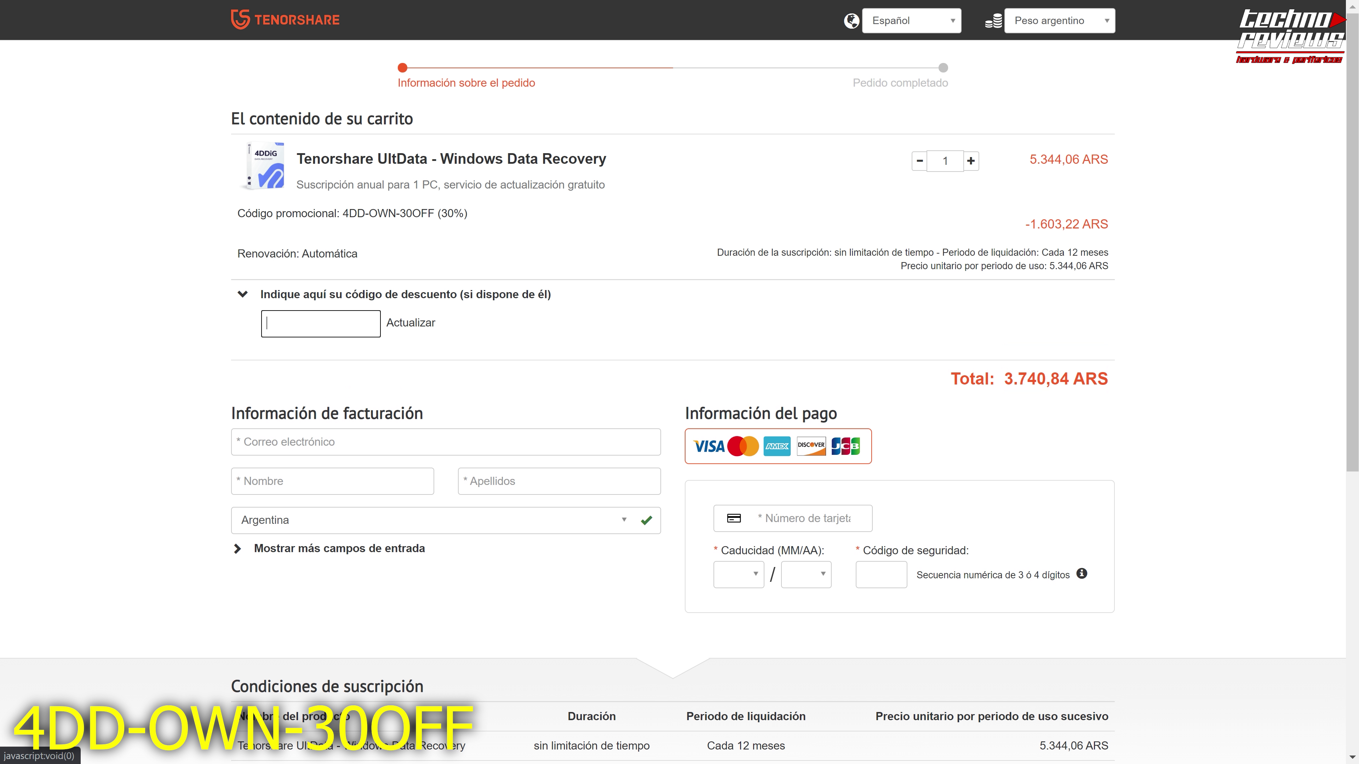
right_click(307, 324)
click(367, 449)
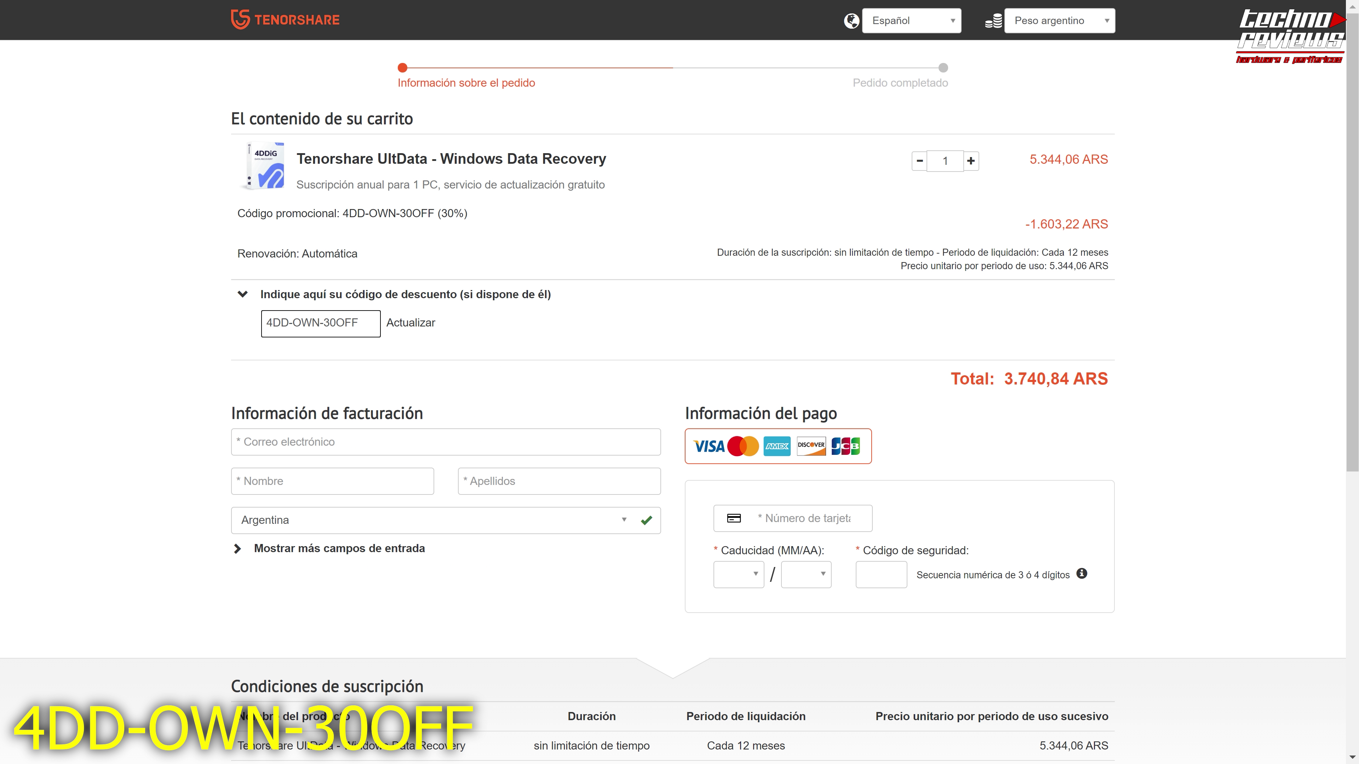
drag(361, 322, 228, 324)
click(420, 326)
drag(360, 323, 263, 323)
key(End)
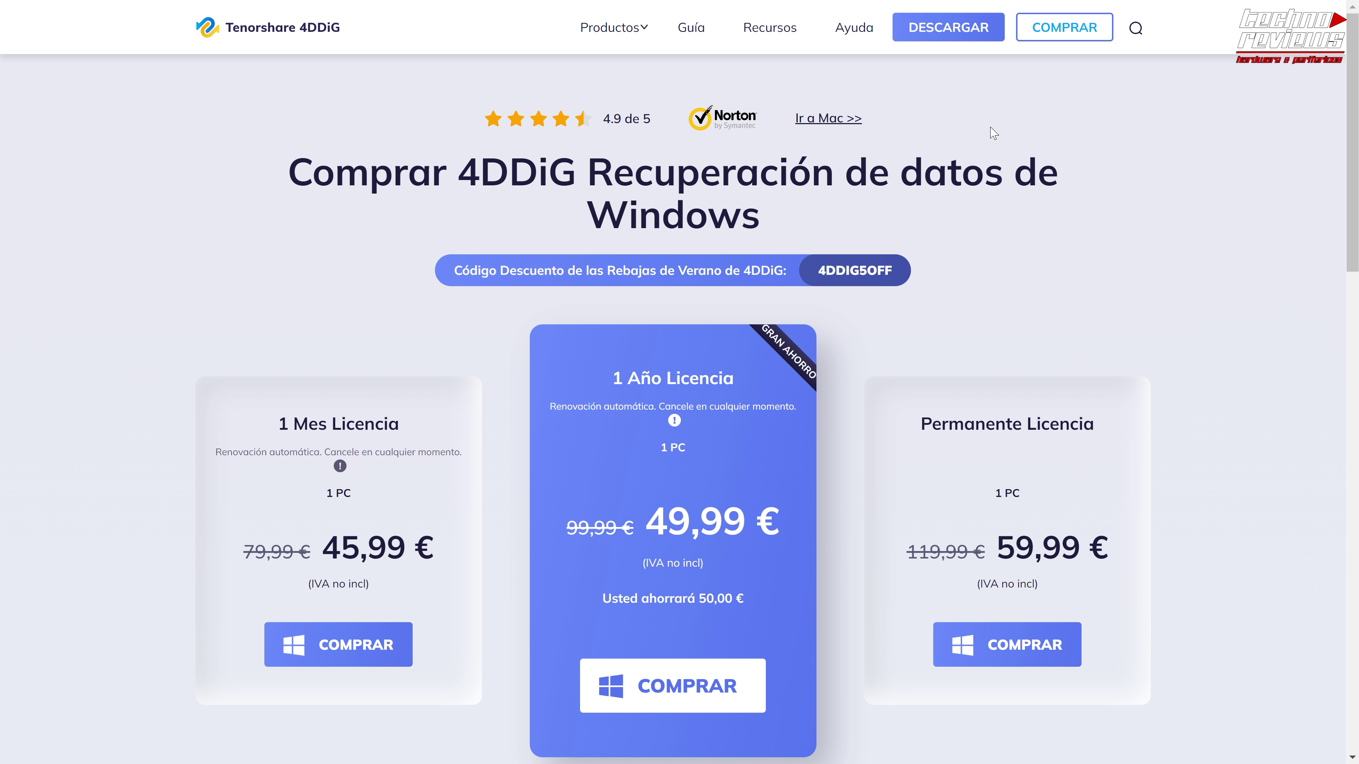
Download 4ddig-for-windows.exe and install Tenorshare 4DDiG with the default language and destination folder.
click(943, 33)
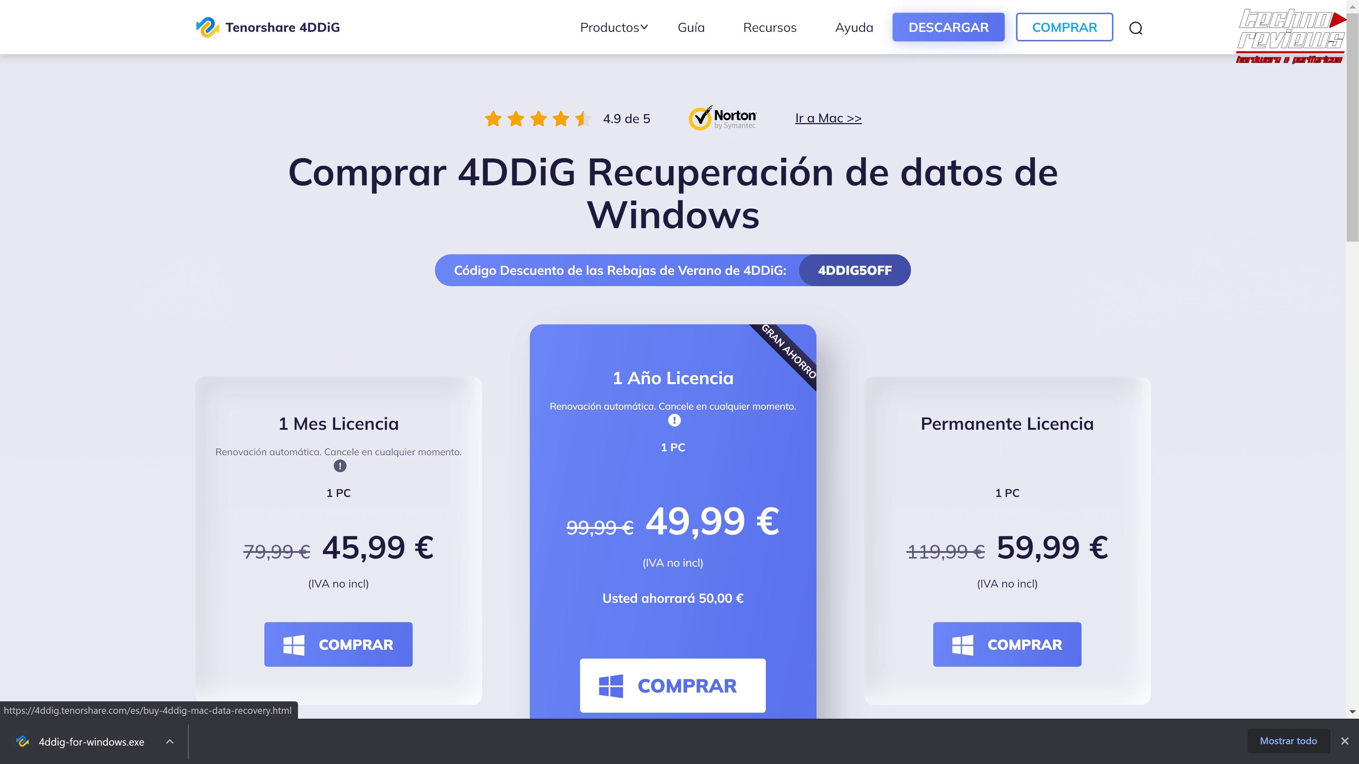
click(89, 749)
click(597, 480)
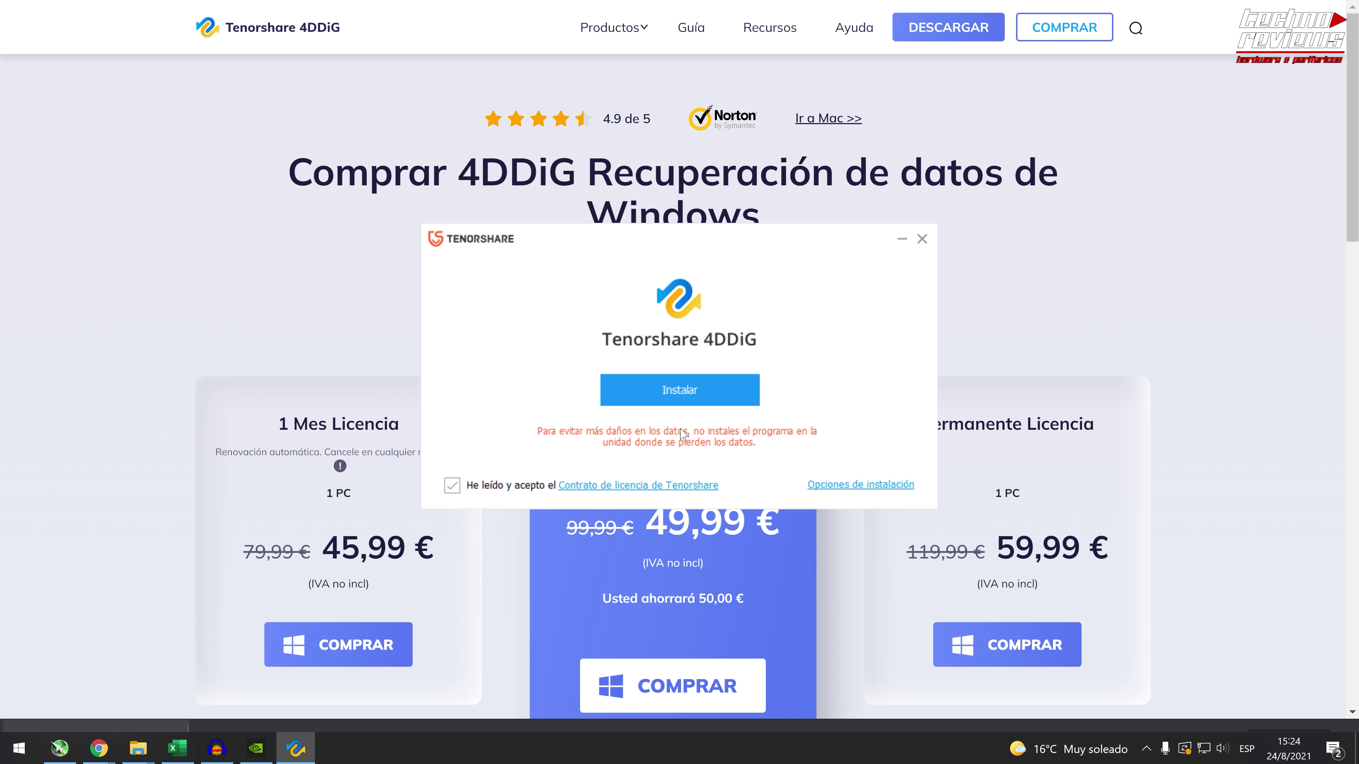
click(862, 488)
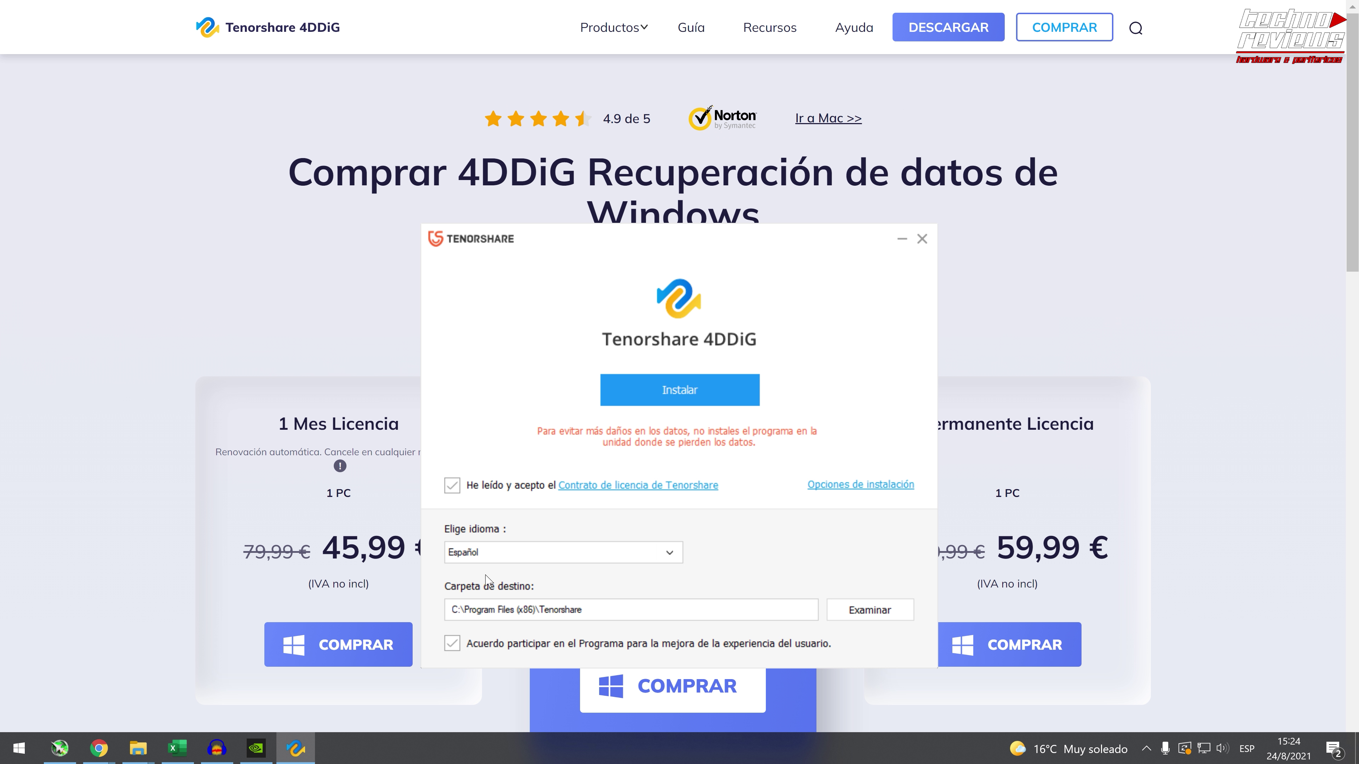
click(675, 399)
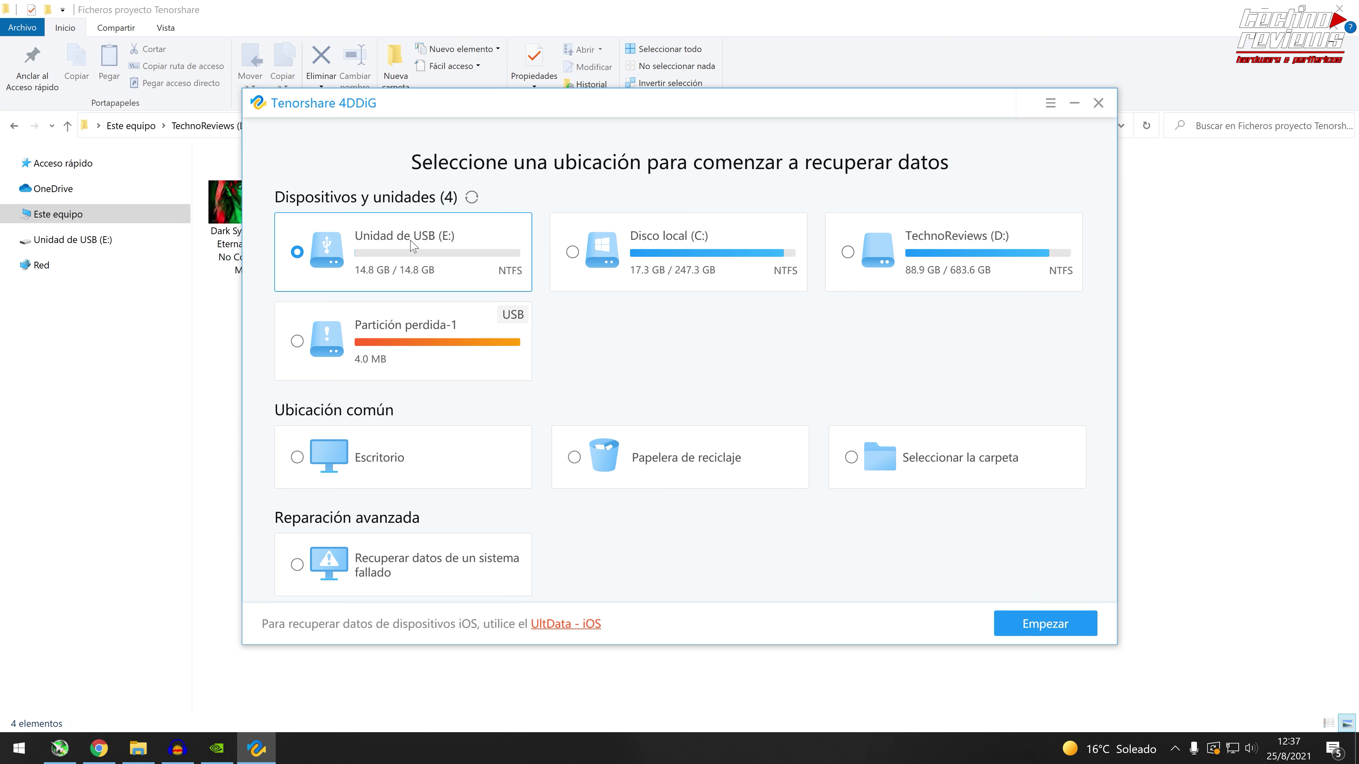
Switch to File Explorer and examine the music, video, image and text test files in the Ficheros proyecto Tenorshare folder.
click(138, 748)
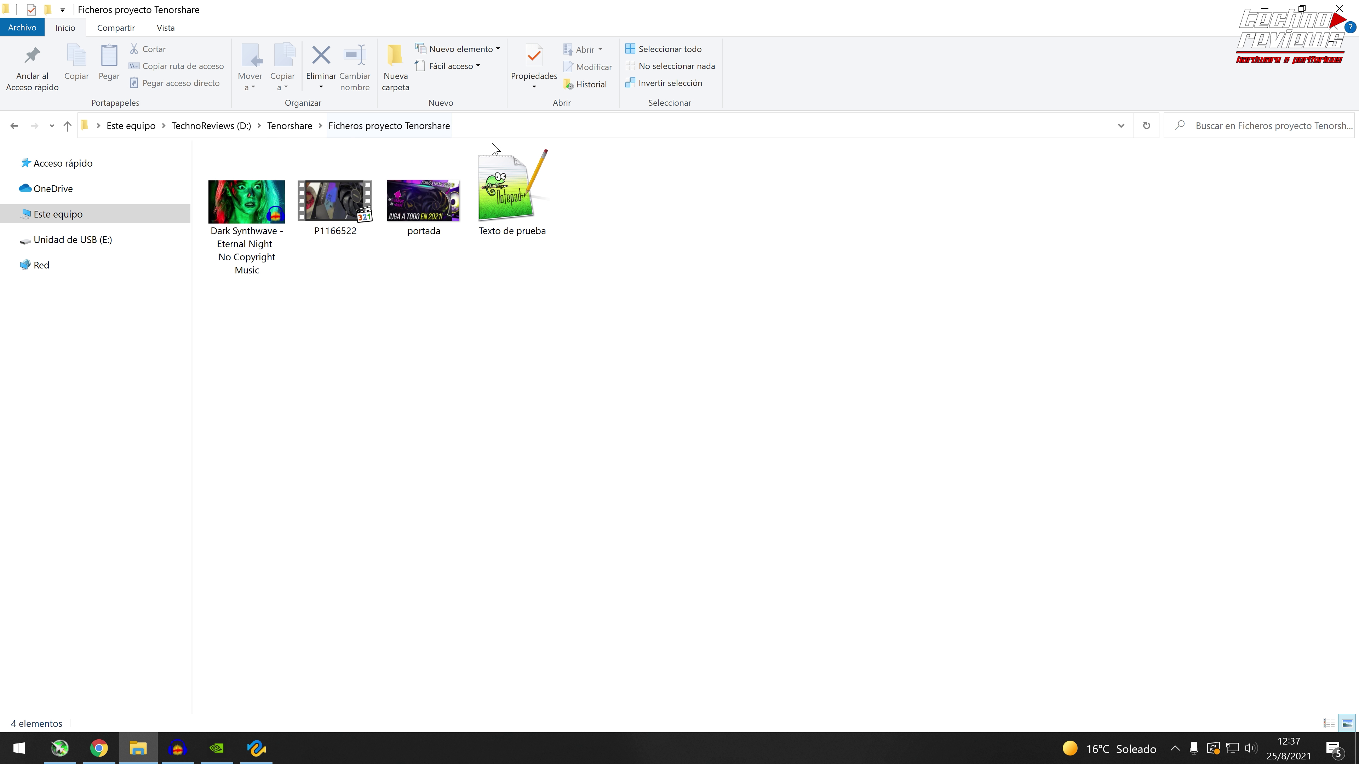
drag(536, 313, 249, 147)
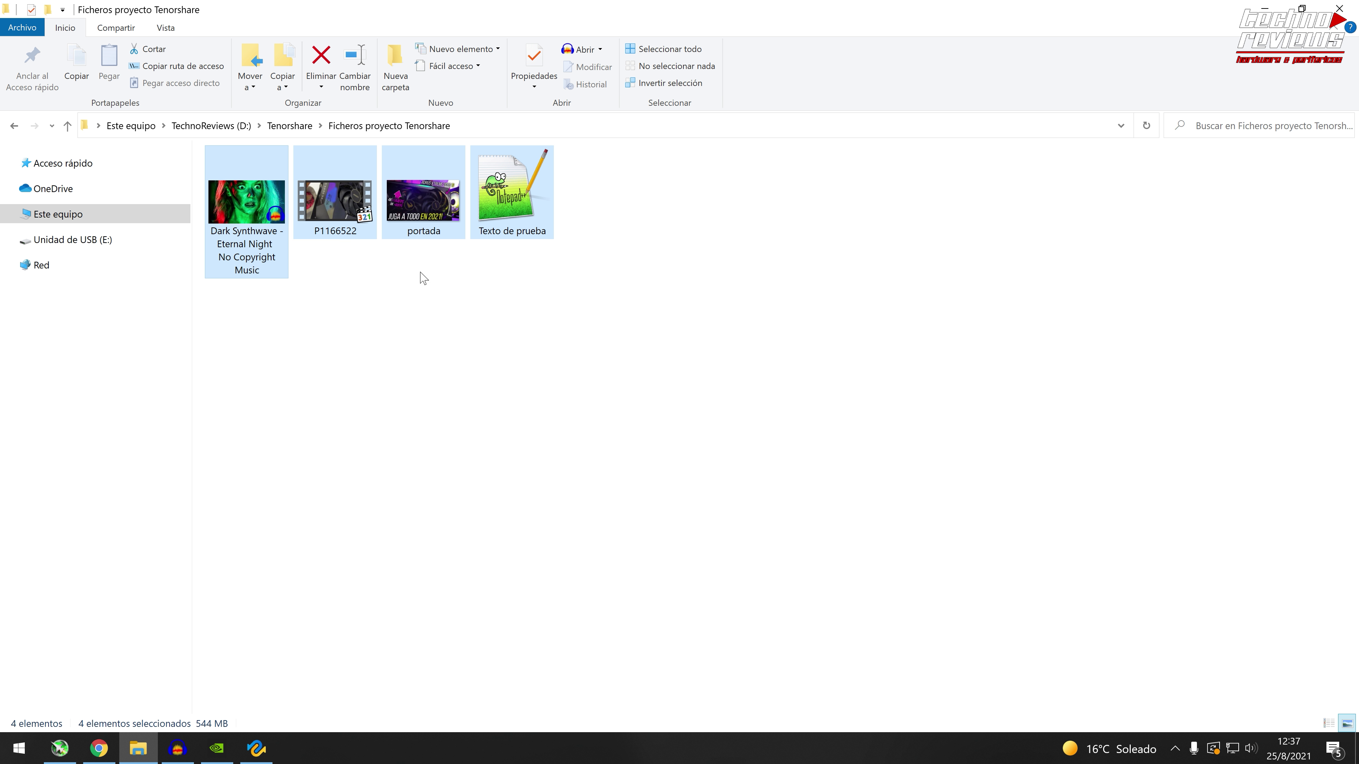
click(421, 277)
click(273, 220)
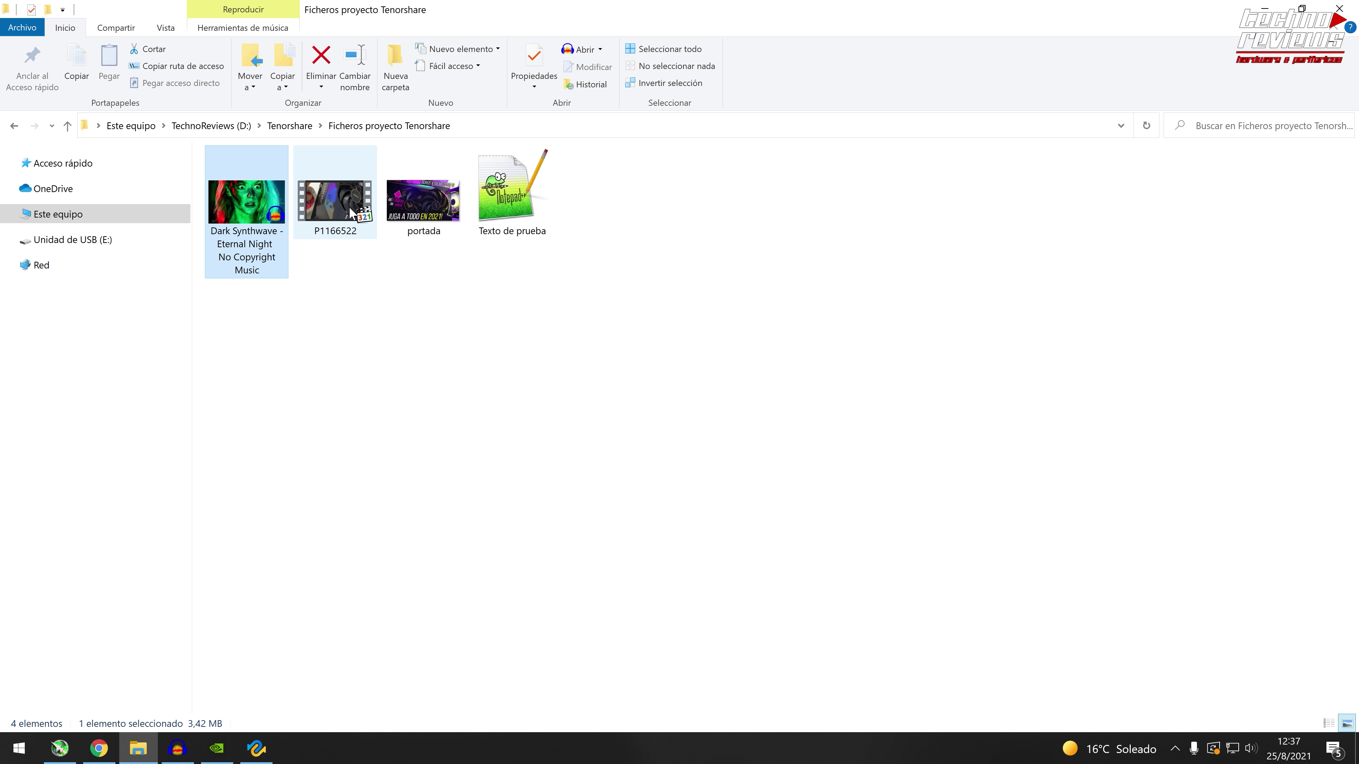
key(Right)
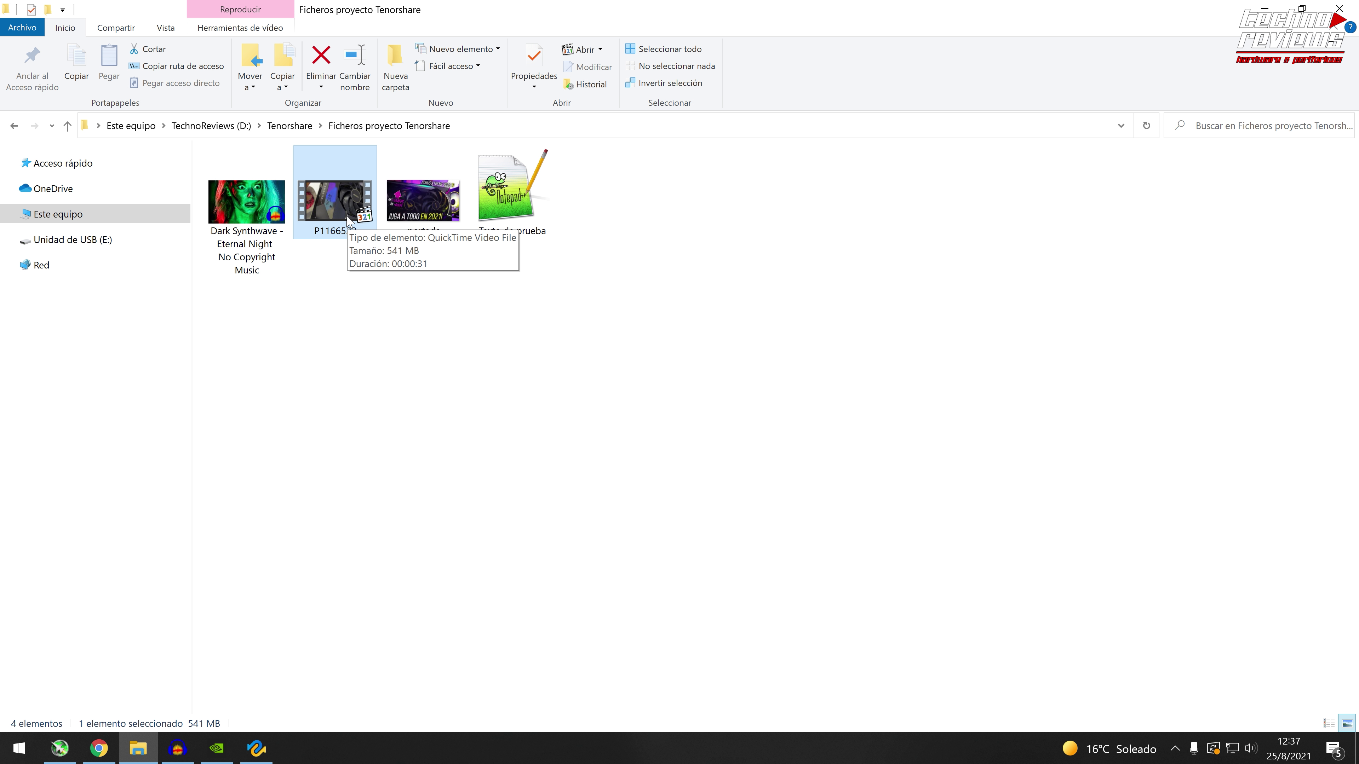
click(396, 205)
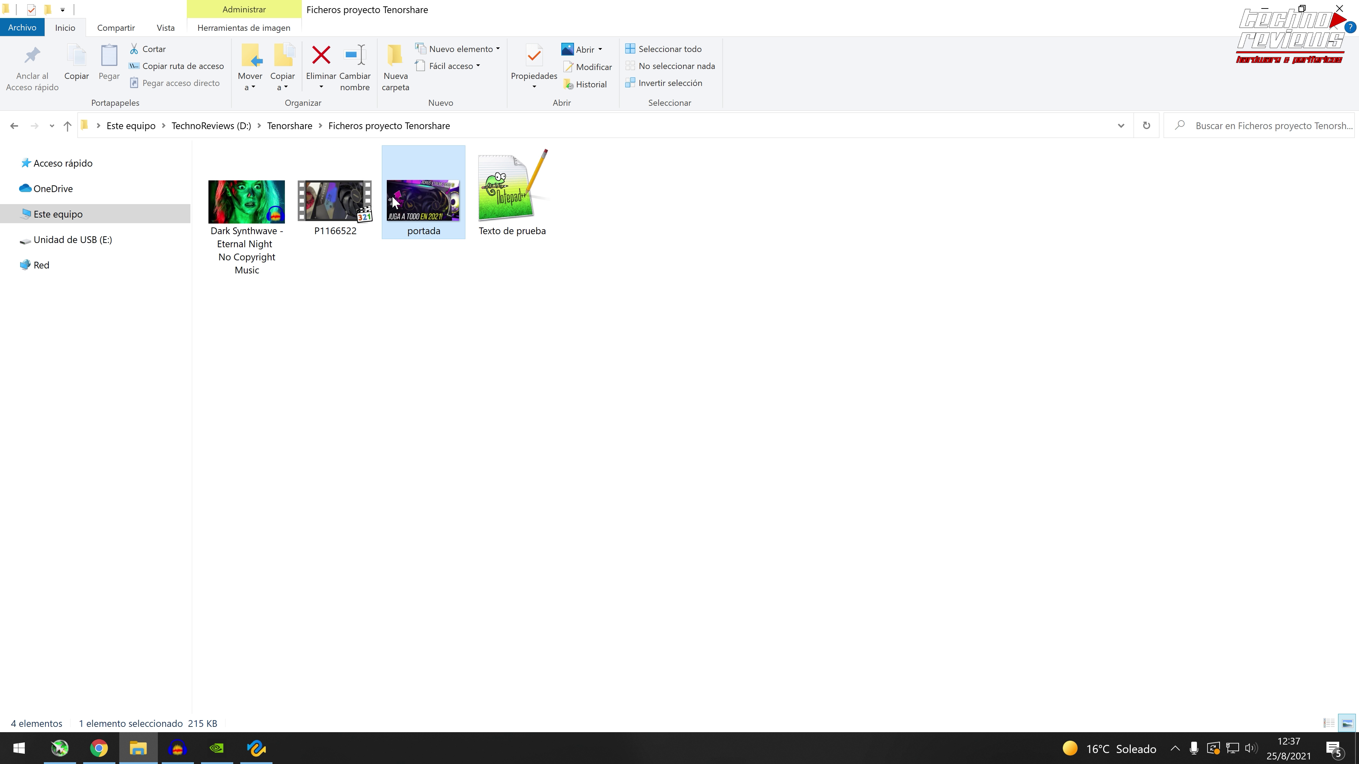
click(509, 209)
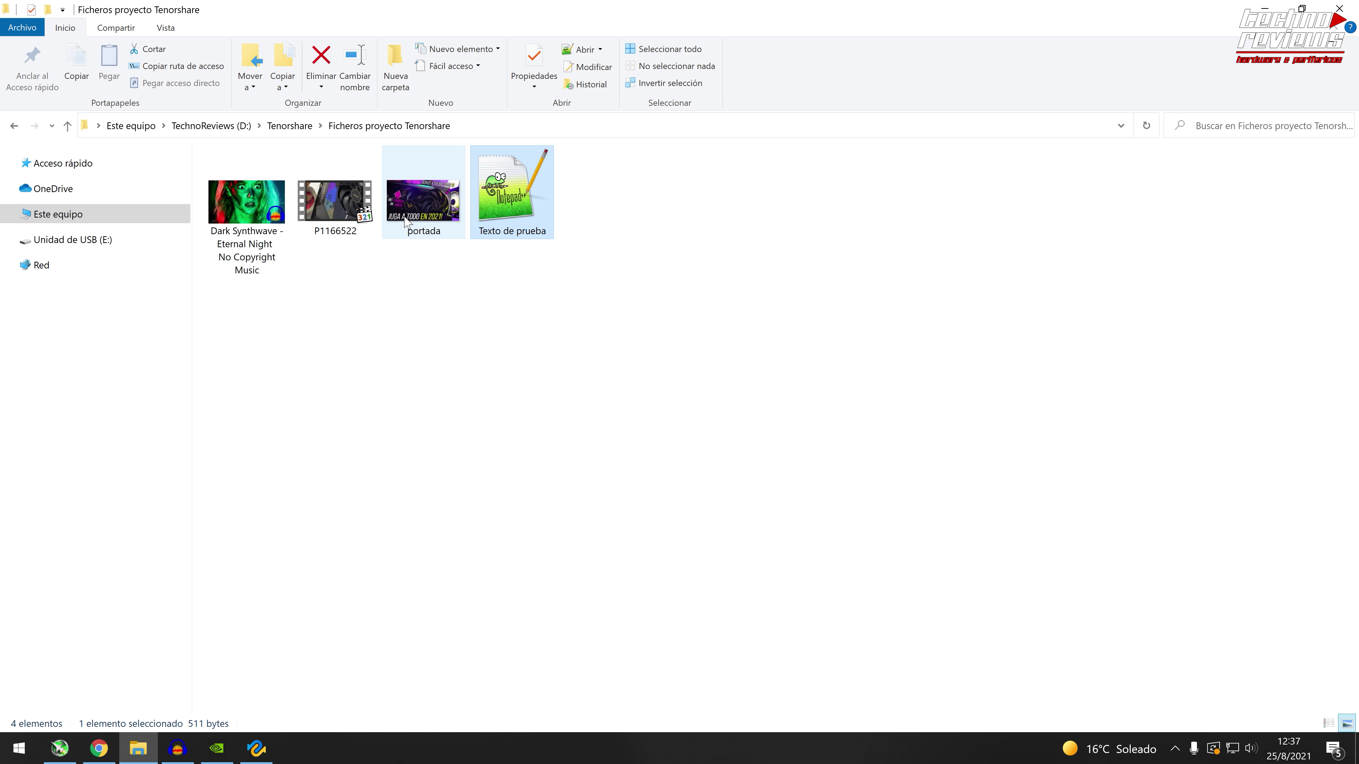
click(436, 309)
drag(436, 309, 264, 228)
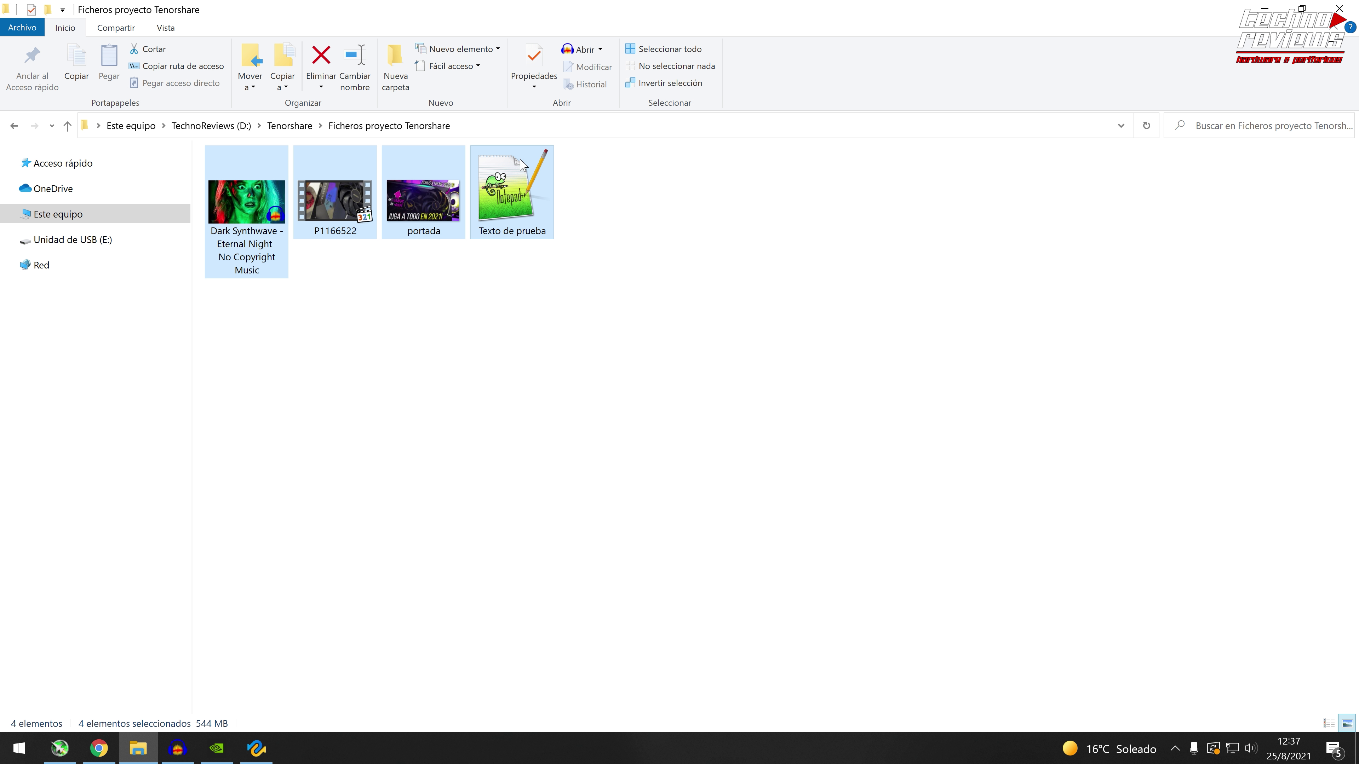
click(388, 311)
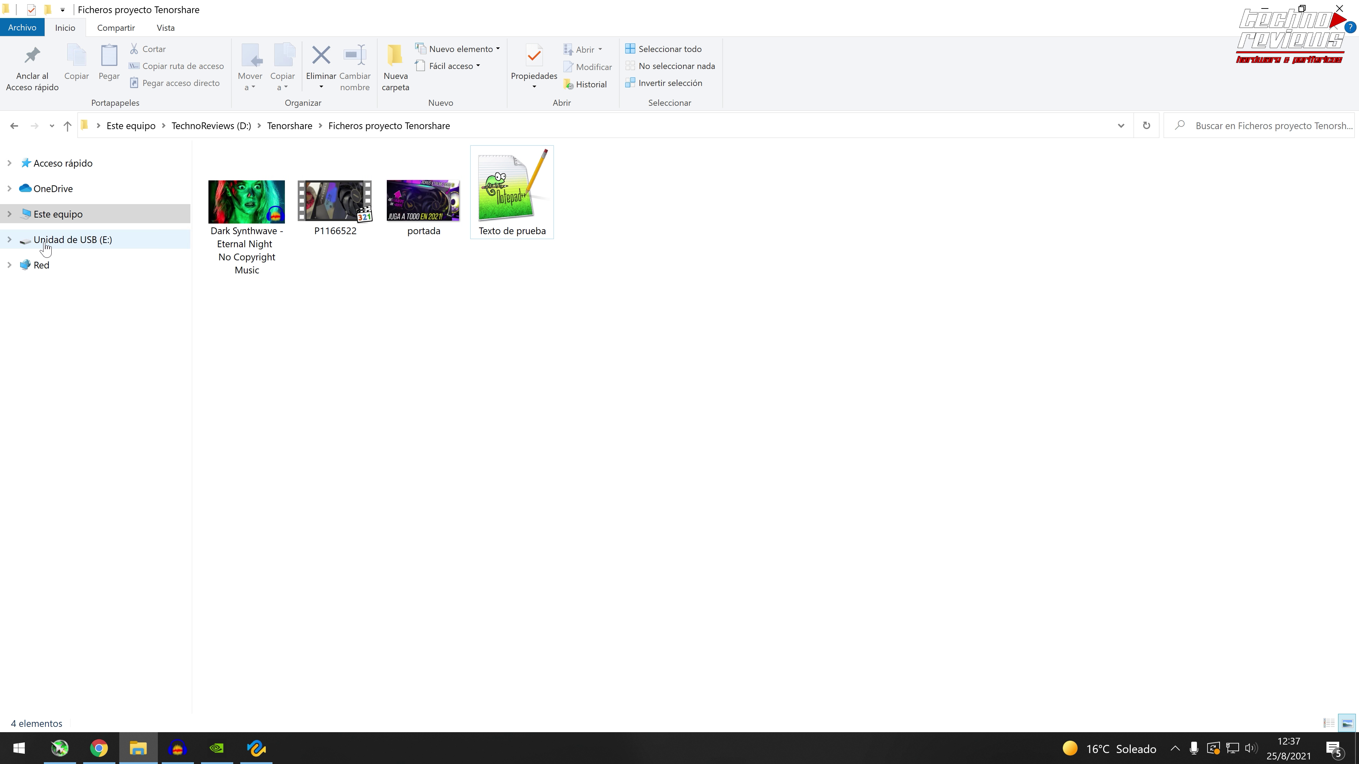
Check the contents and properties of Unidad de USB (E:), and return to the Ficheros proyecto Tenorshare folder.
click(90, 249)
right_click(383, 302)
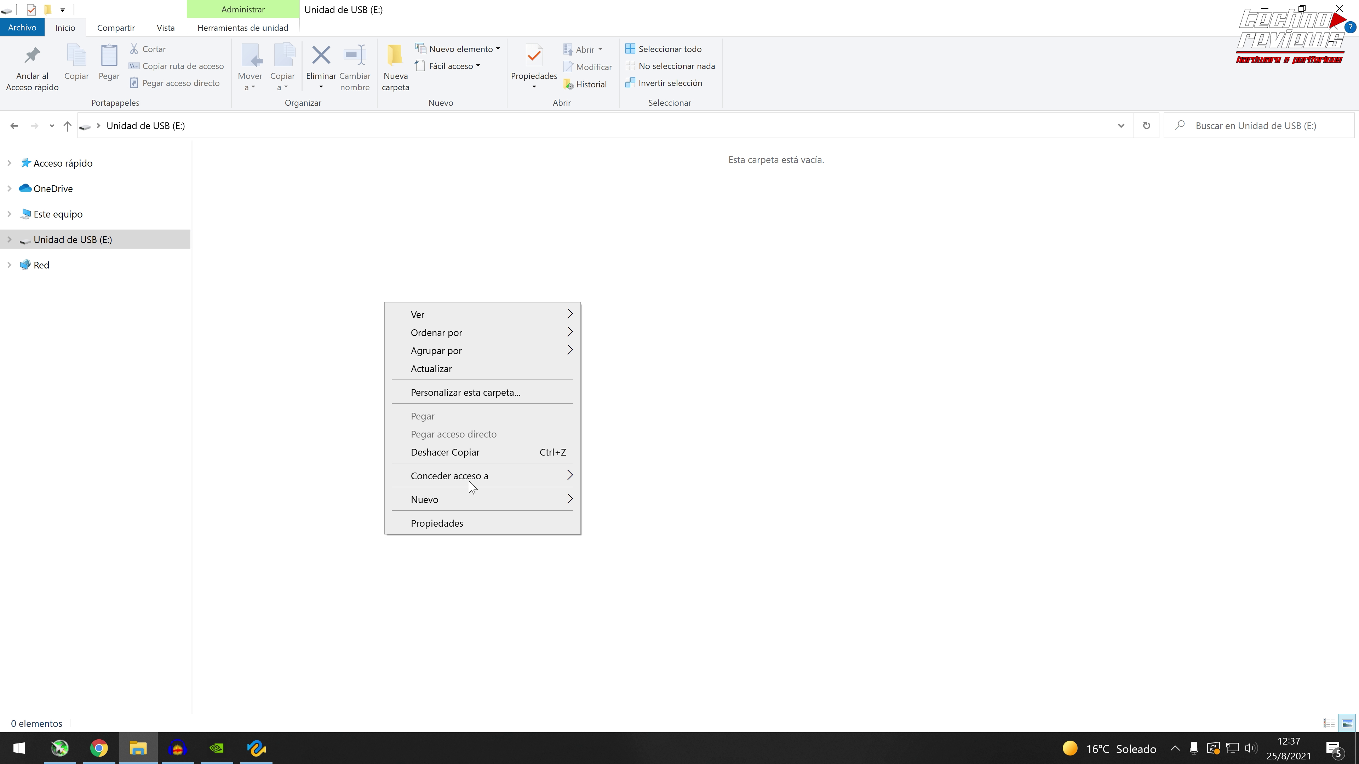
click(470, 524)
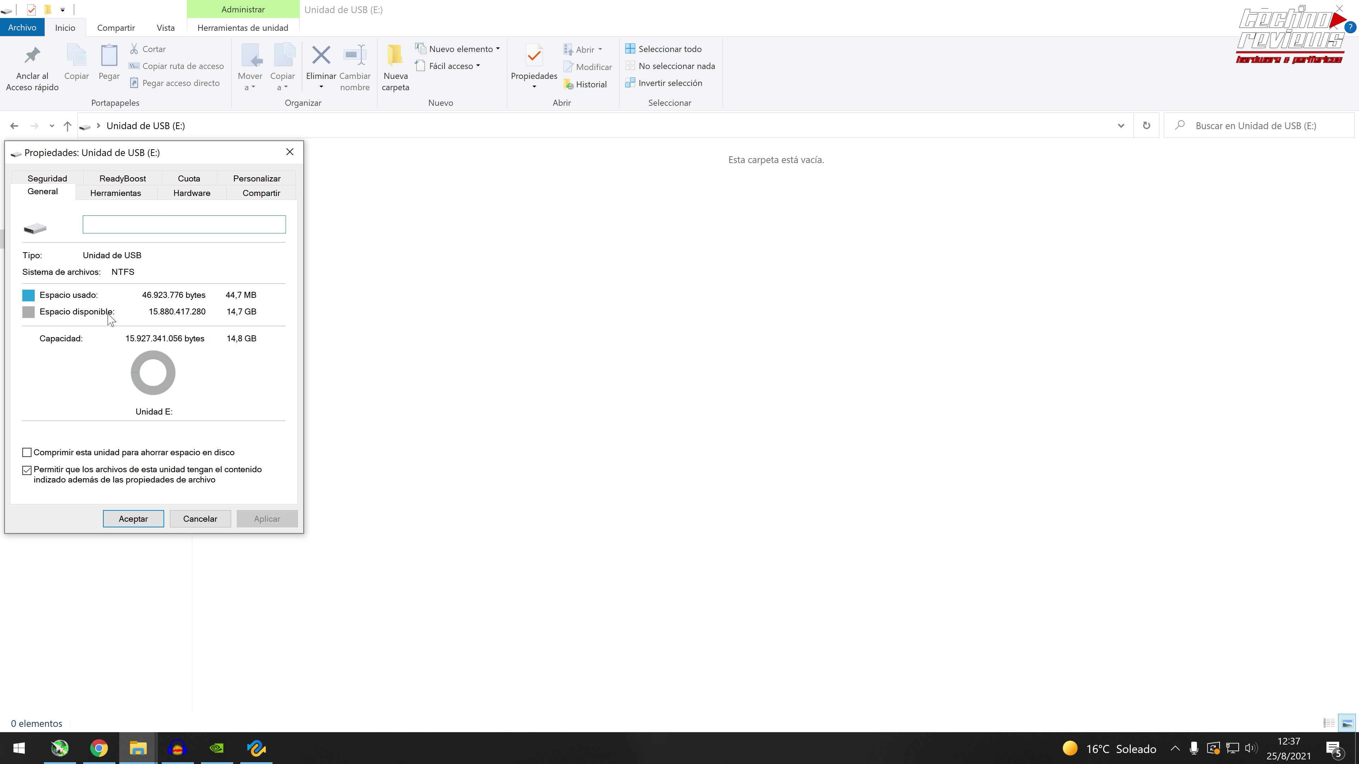
click(289, 152)
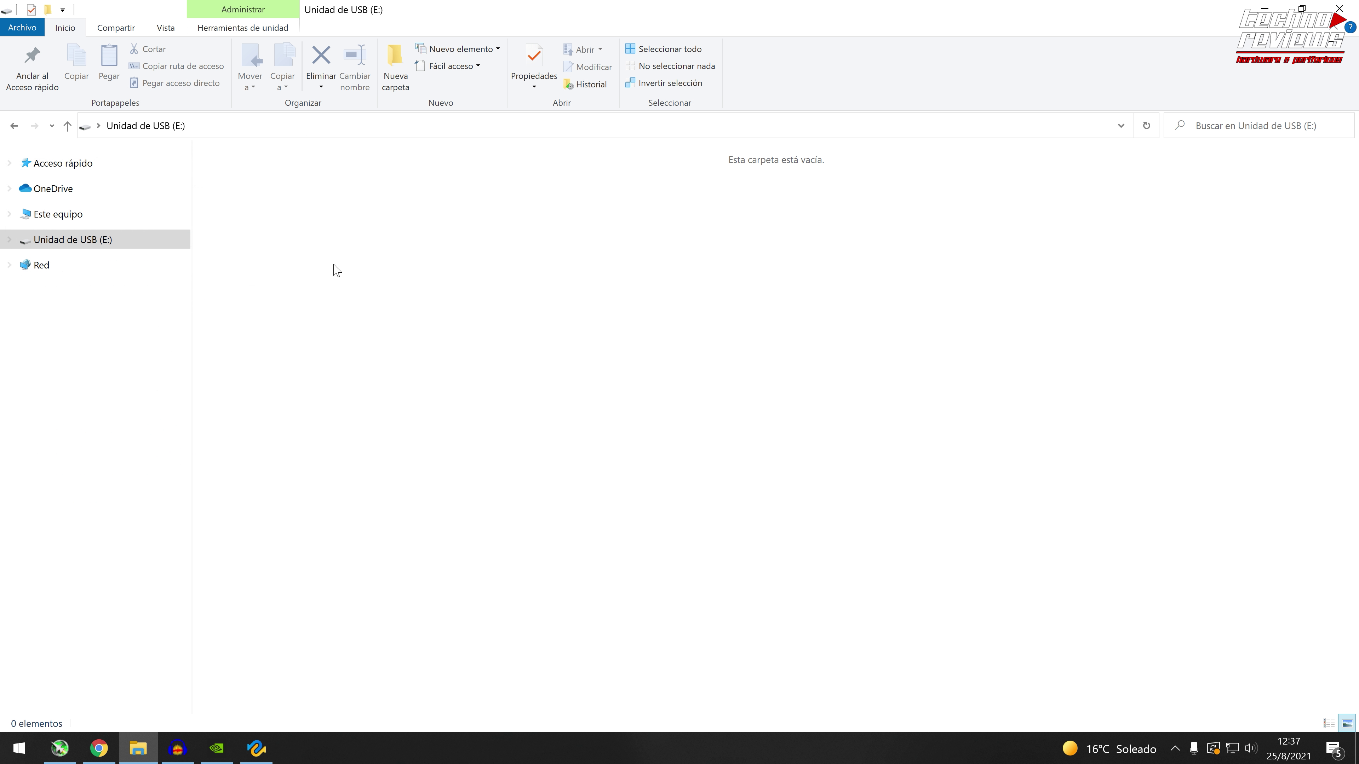
click(14, 127)
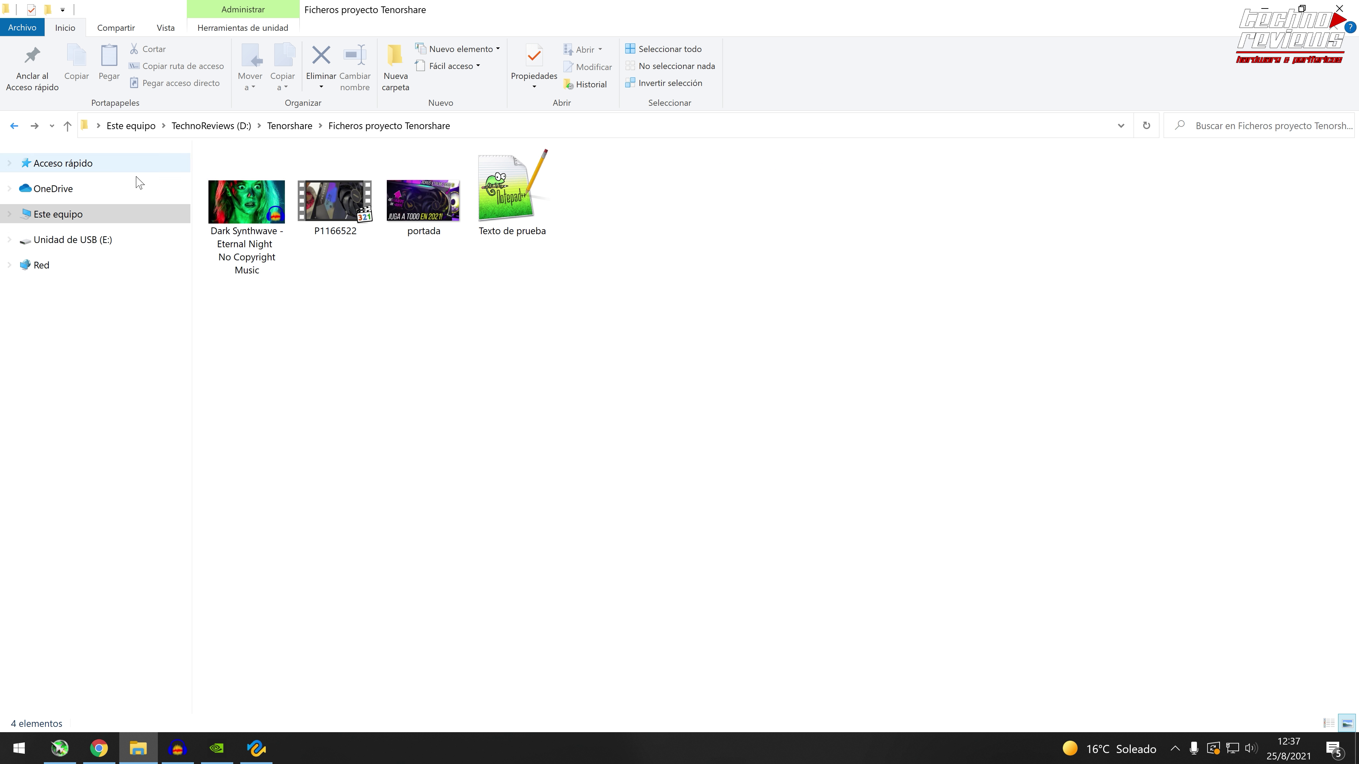
Switch to Tenorshare 4DDiG and set Unidad de USB (E:) as the location to recover data from.
click(269, 757)
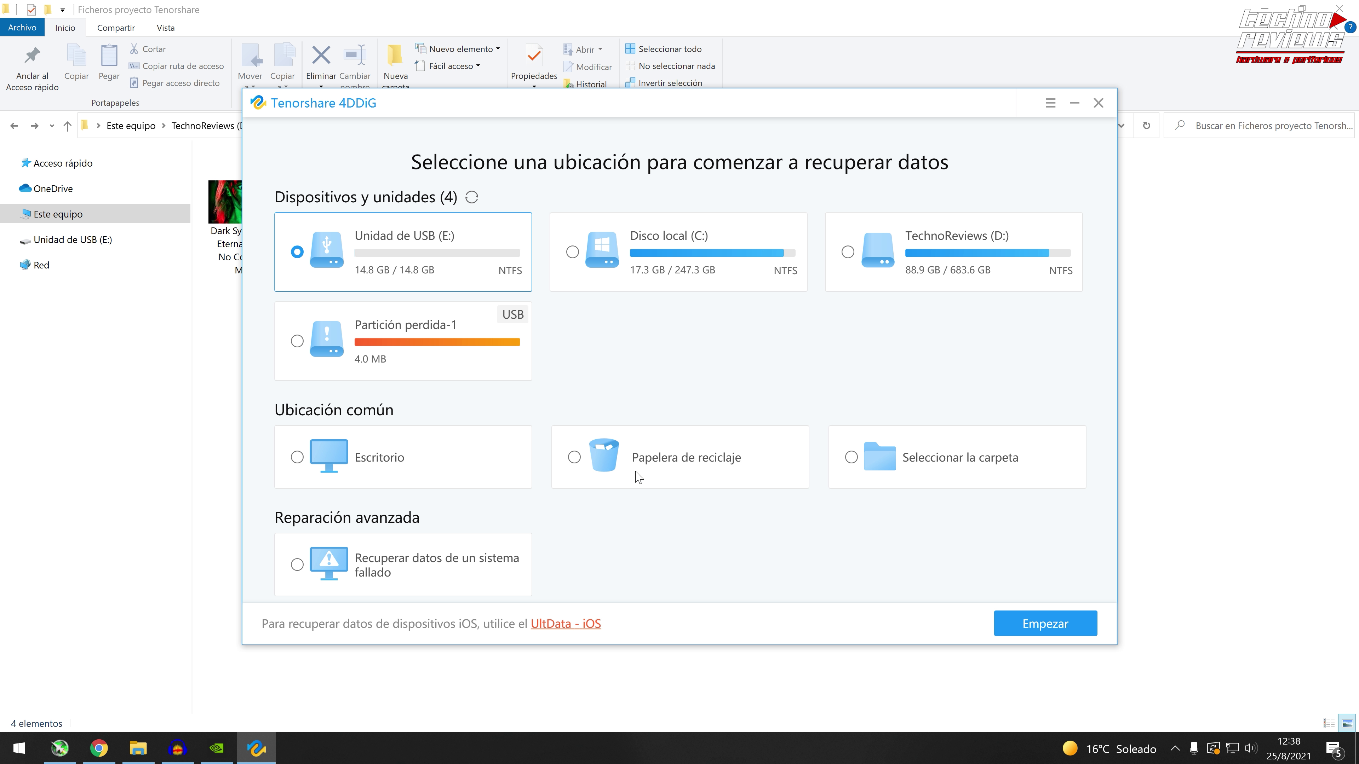
click(656, 467)
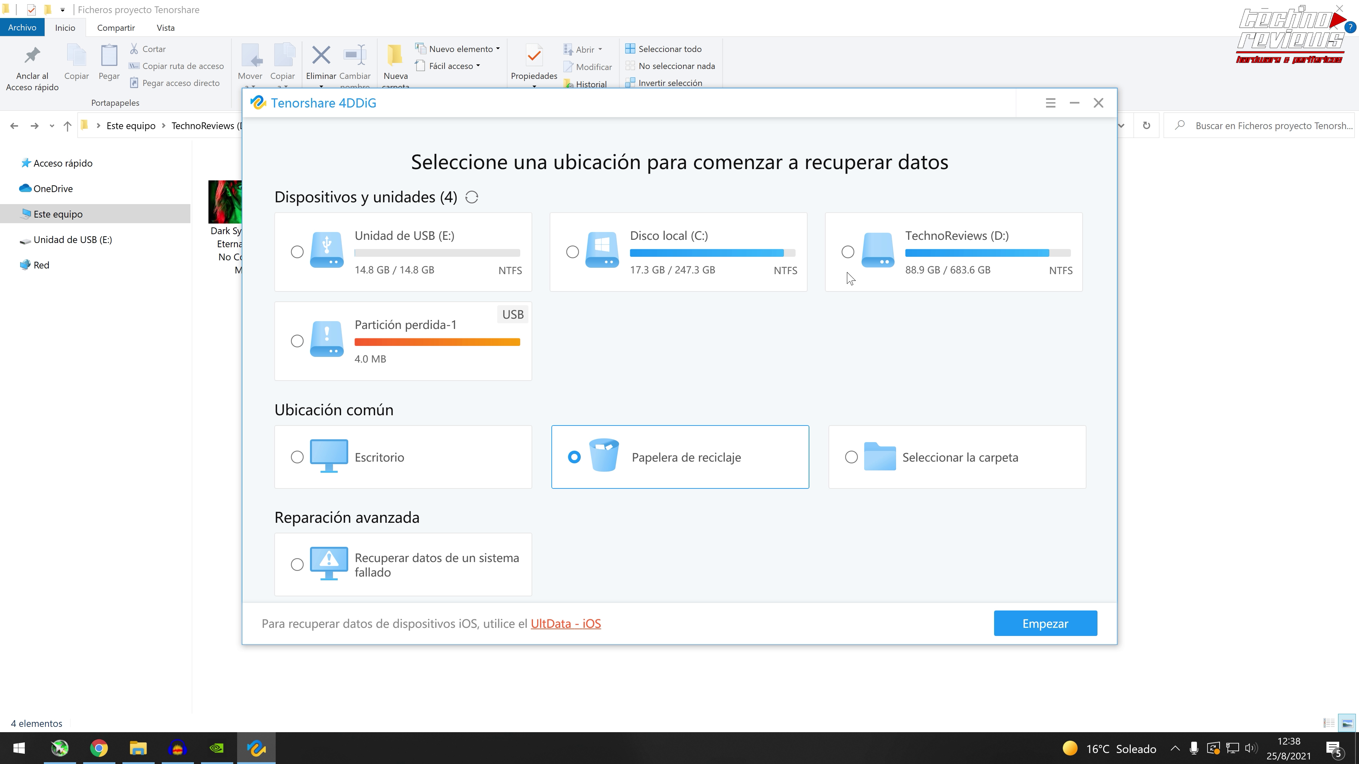
click(1255, 329)
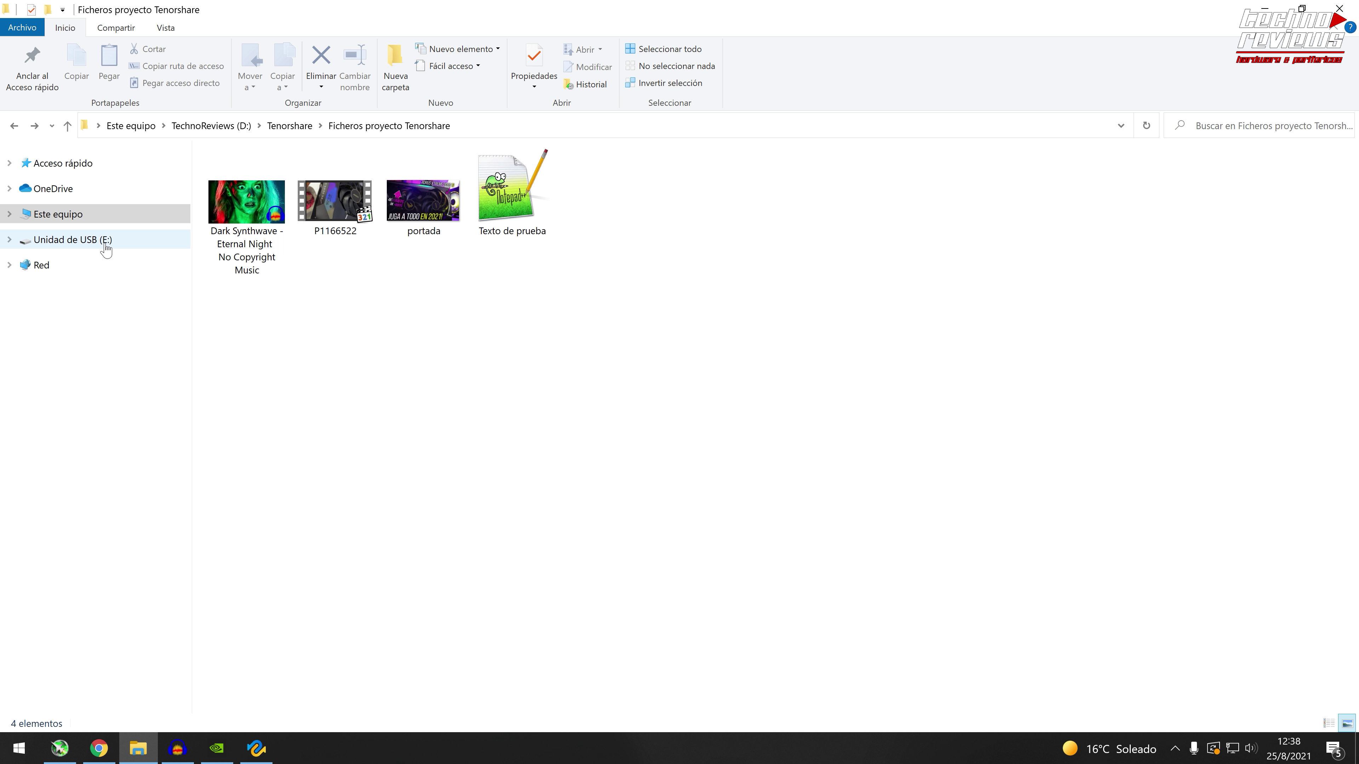
click(257, 745)
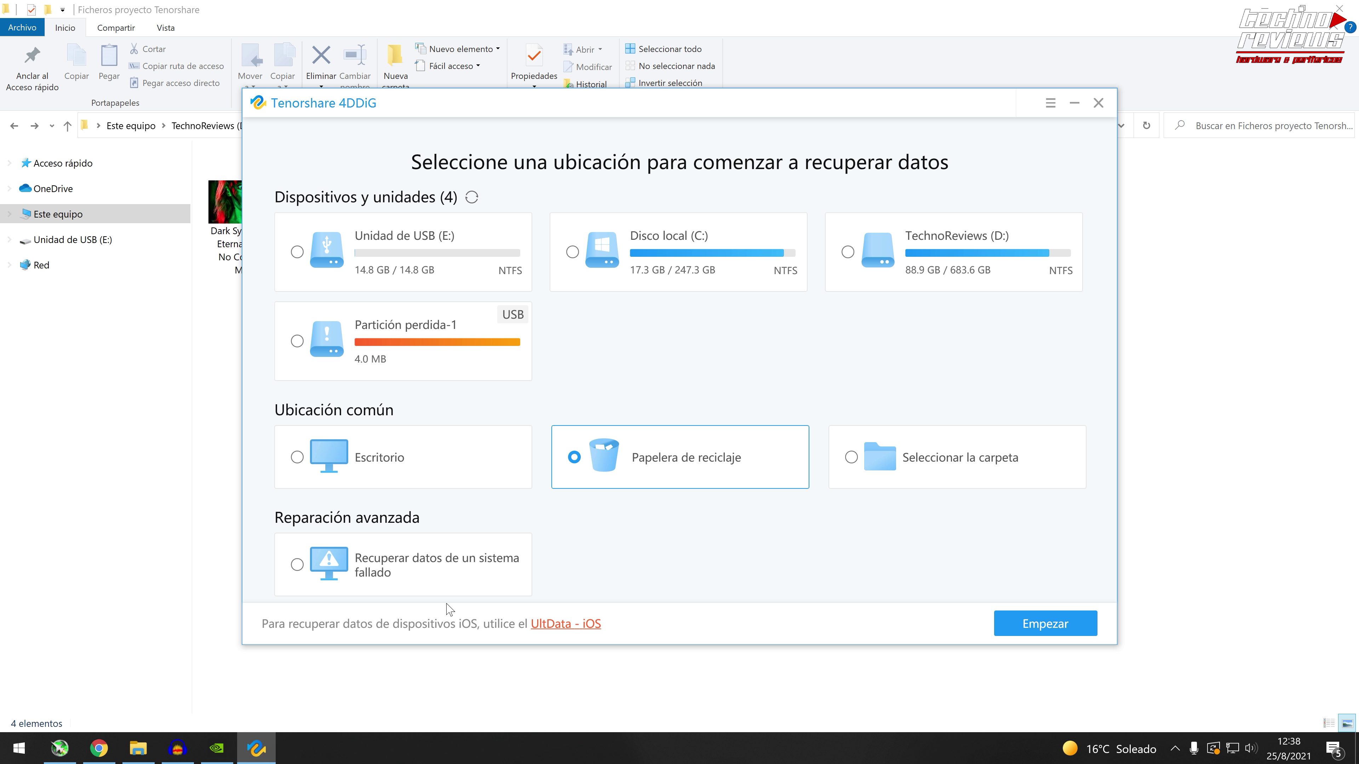
click(412, 261)
In File Explorer, copy all four files from the Ficheros proyecto Tenorshare folder to Unidad de USB (E:).
click(1164, 424)
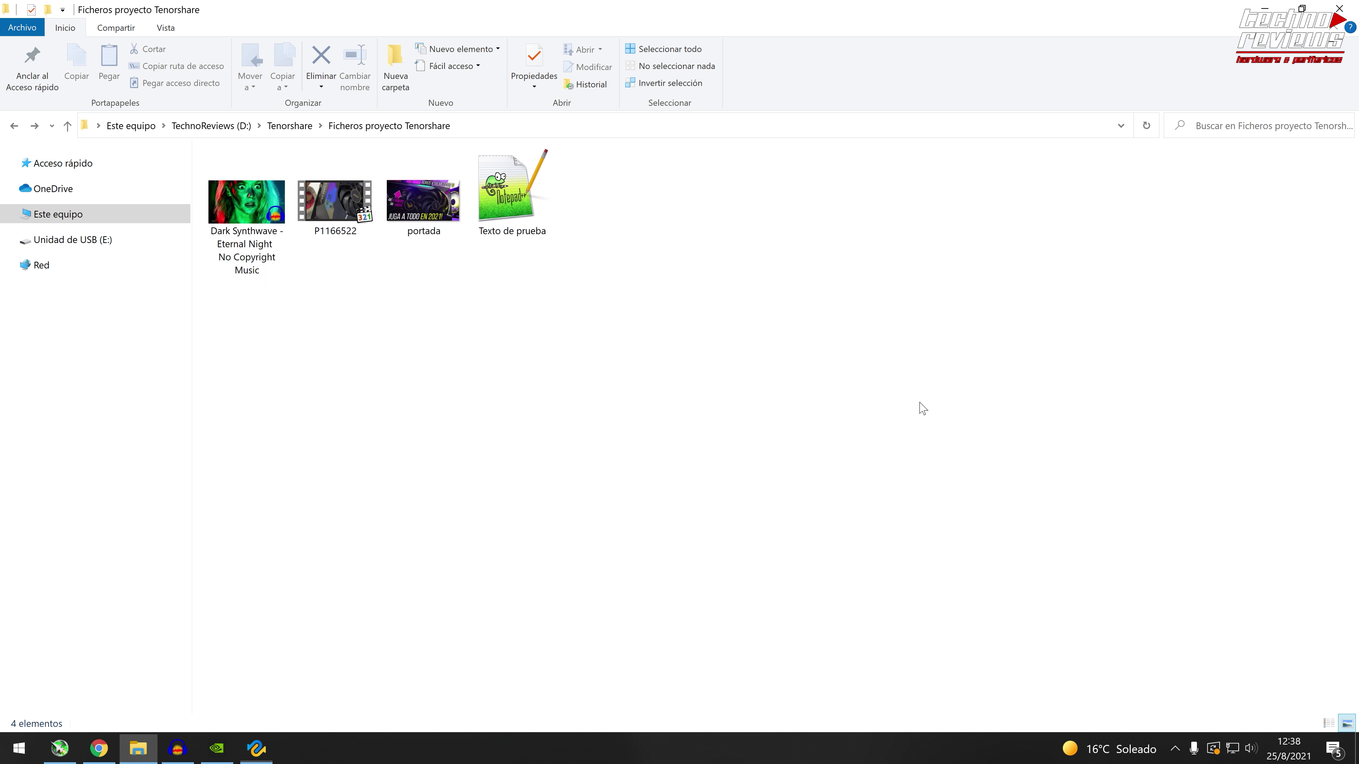
drag(549, 302, 244, 212)
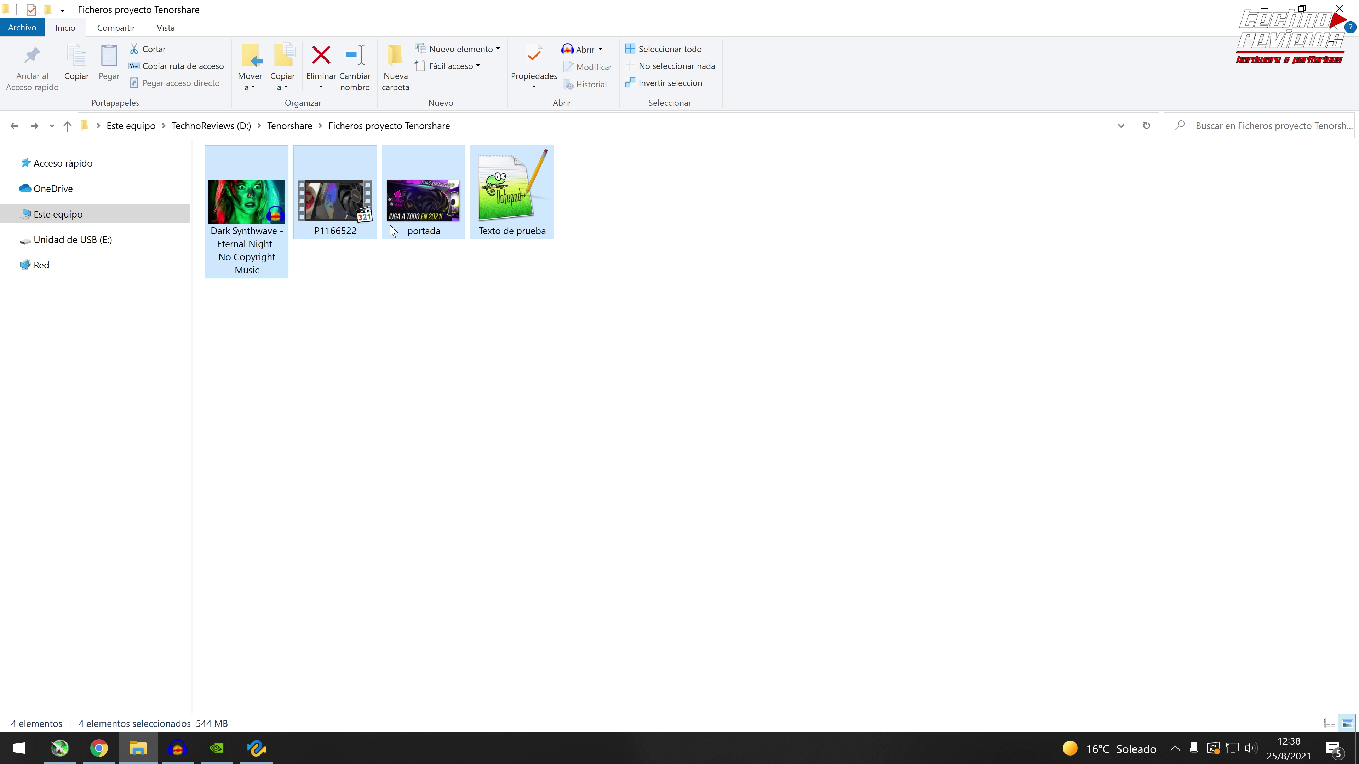
click(101, 242)
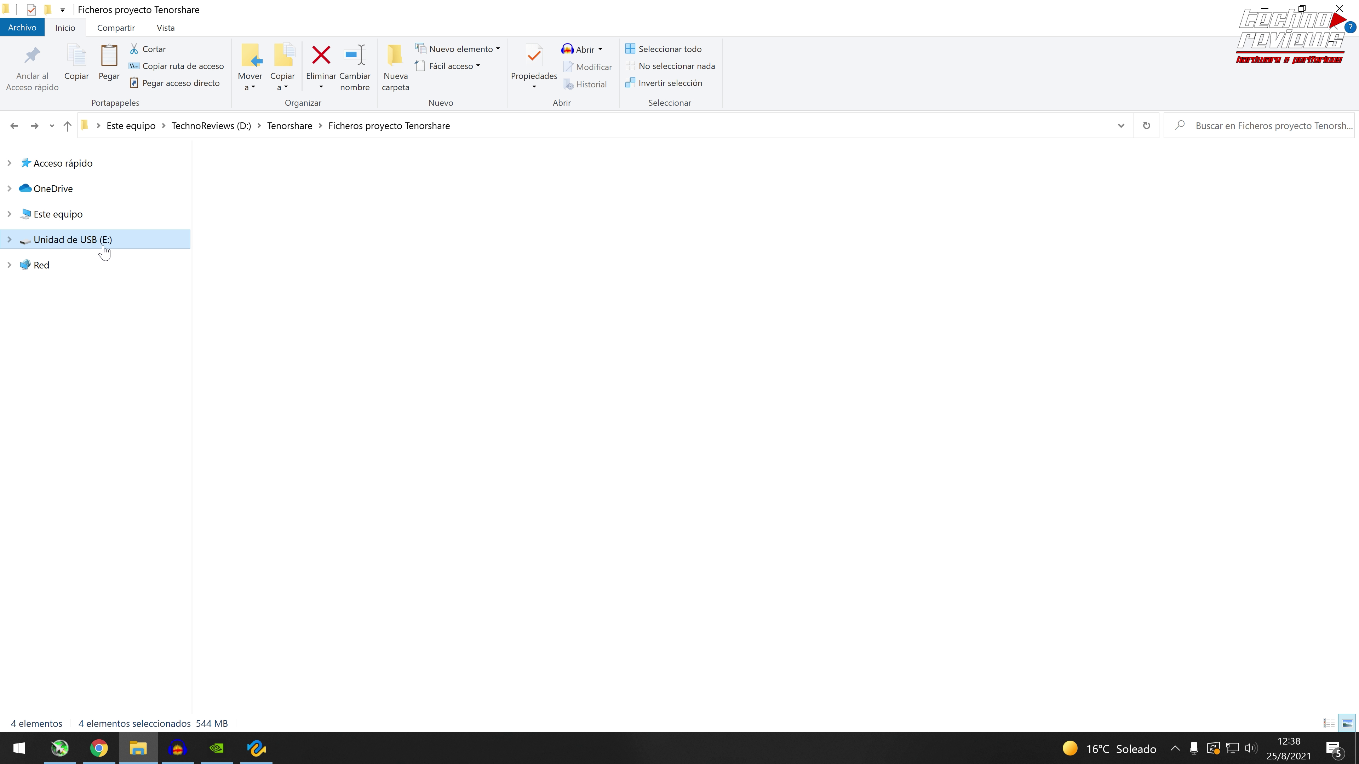
key(ctrl+v)
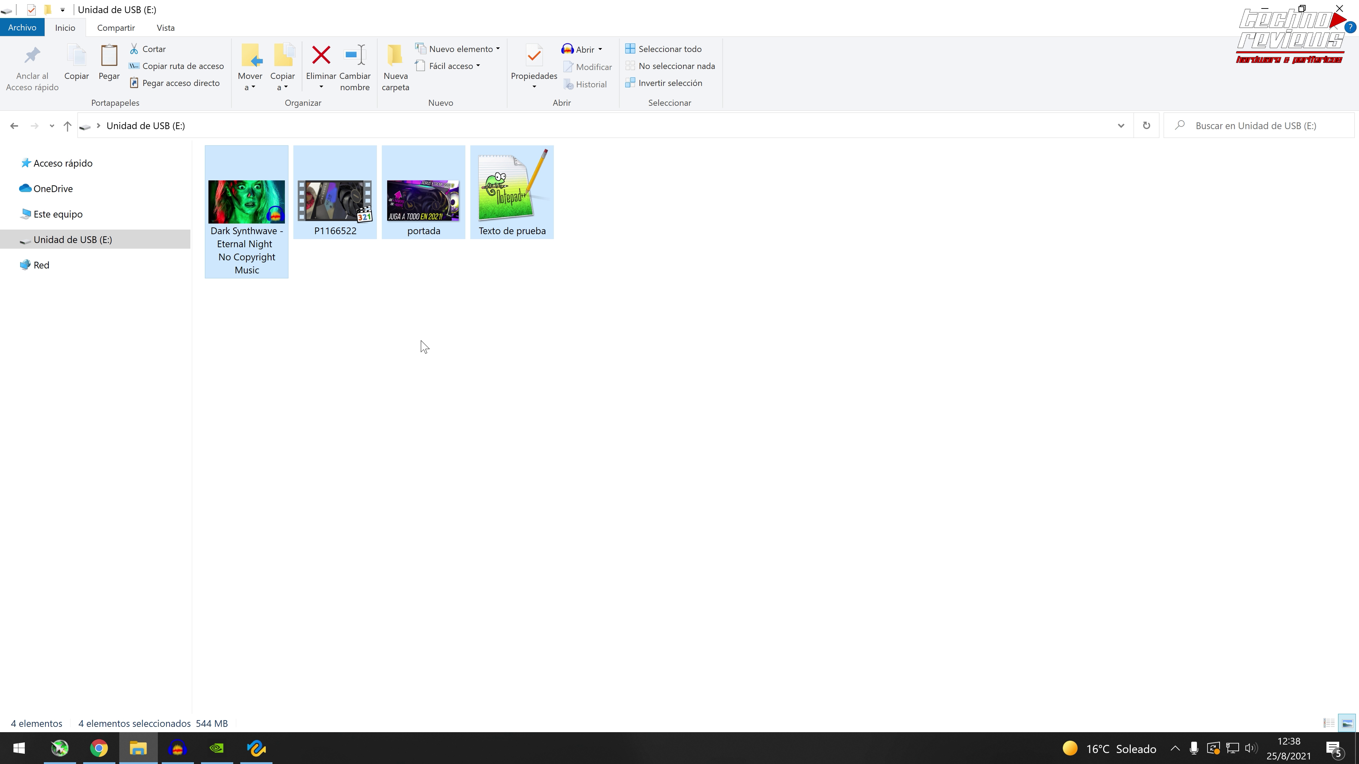
Delete all four copied files from Unidad de USB (E:), confirming the deletion.
drag(681, 355, 227, 147)
drag(671, 377, 260, 225)
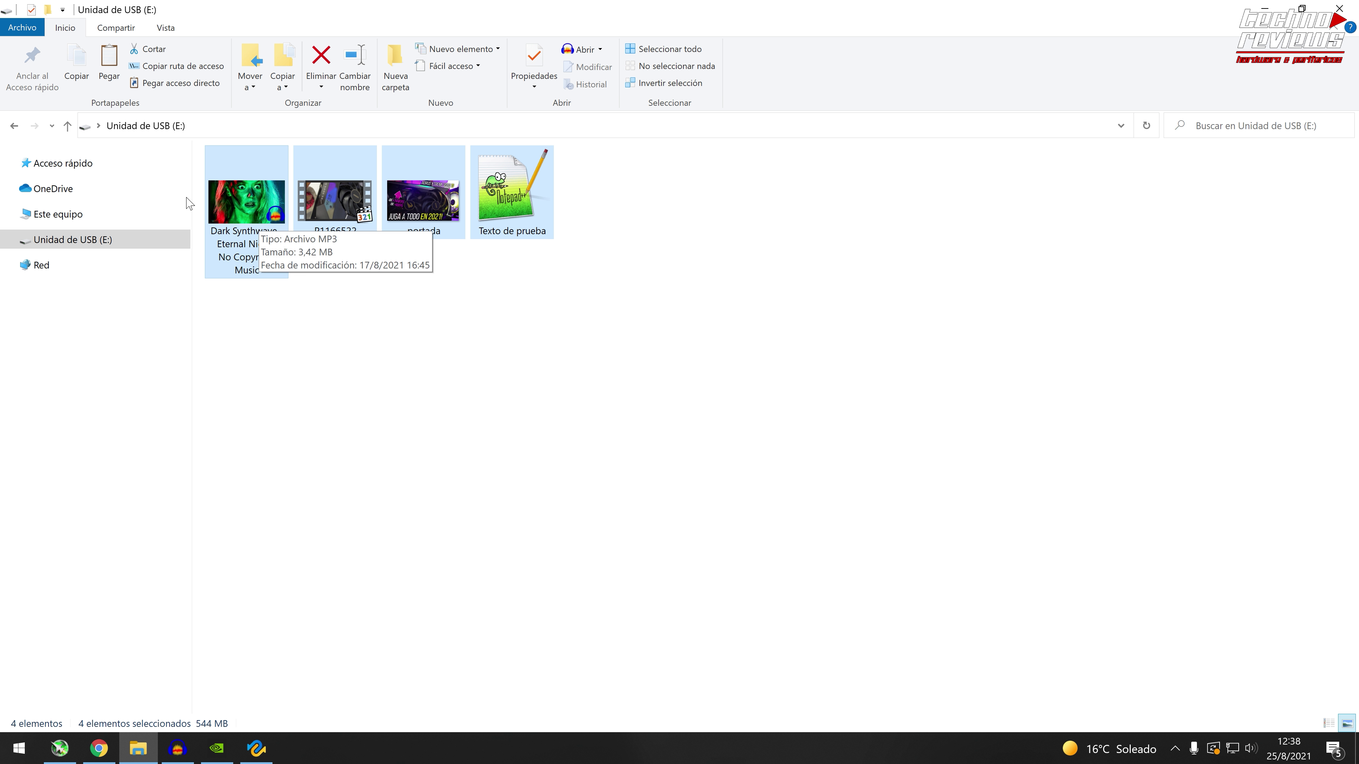
key(Delete)
click(744, 399)
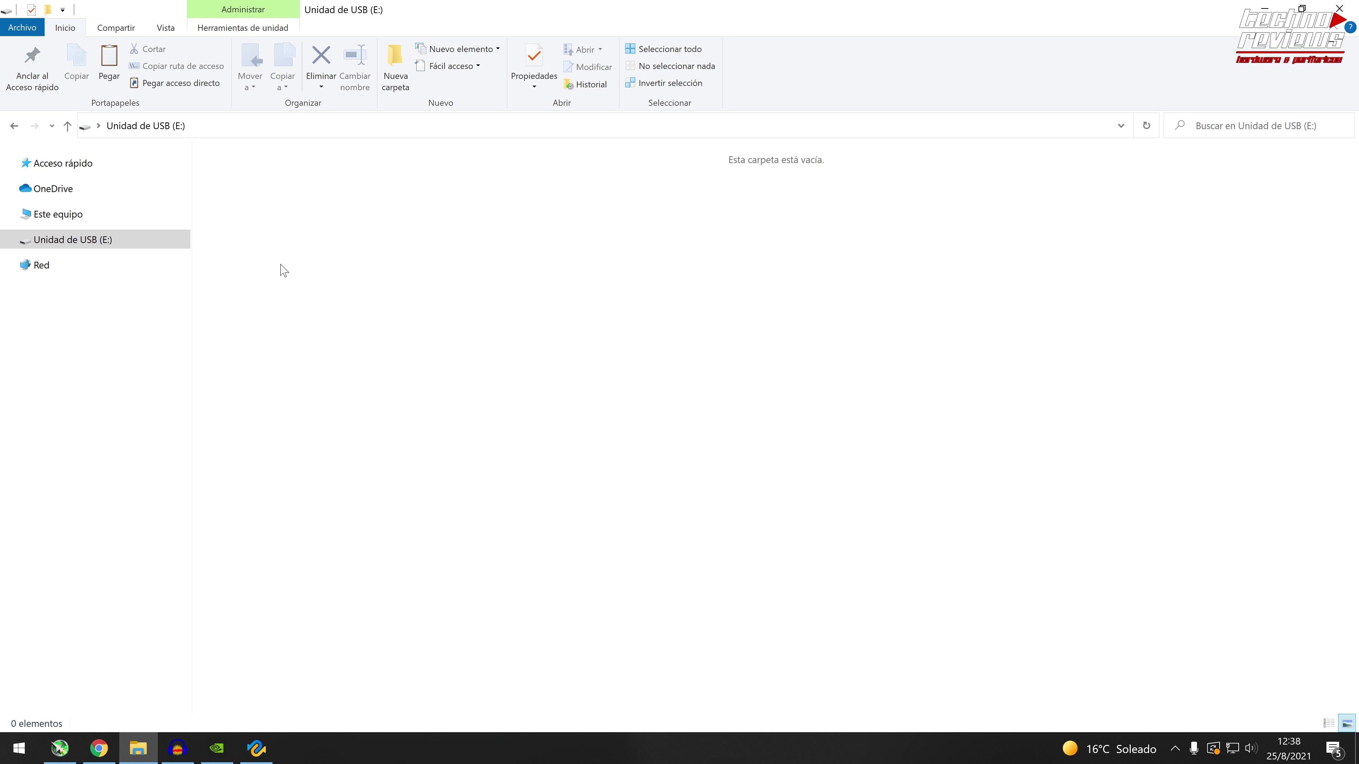
Review the USB drive selection in Tenorshare 4DDiG and recheck the contents of Unidad de USB (E:) in File Explorer.
click(15, 129)
click(257, 751)
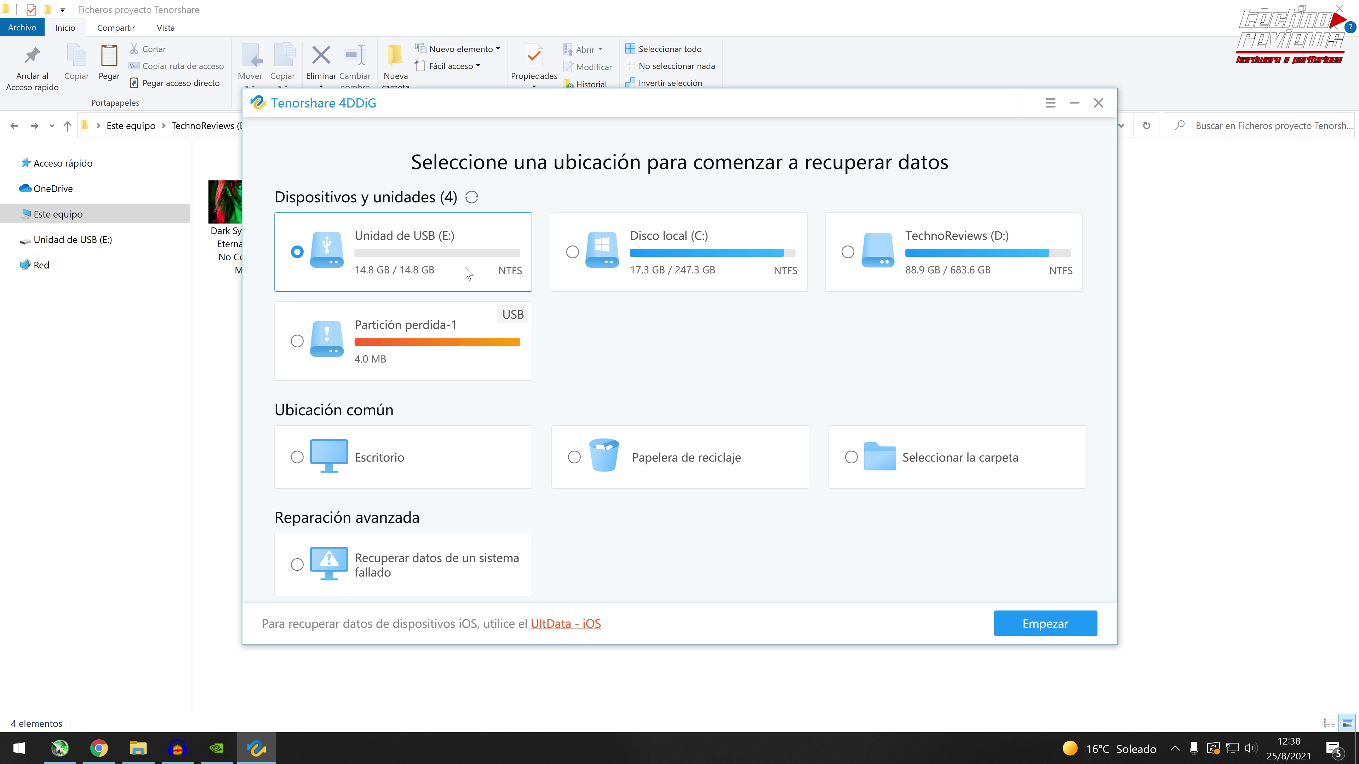
click(218, 330)
click(117, 246)
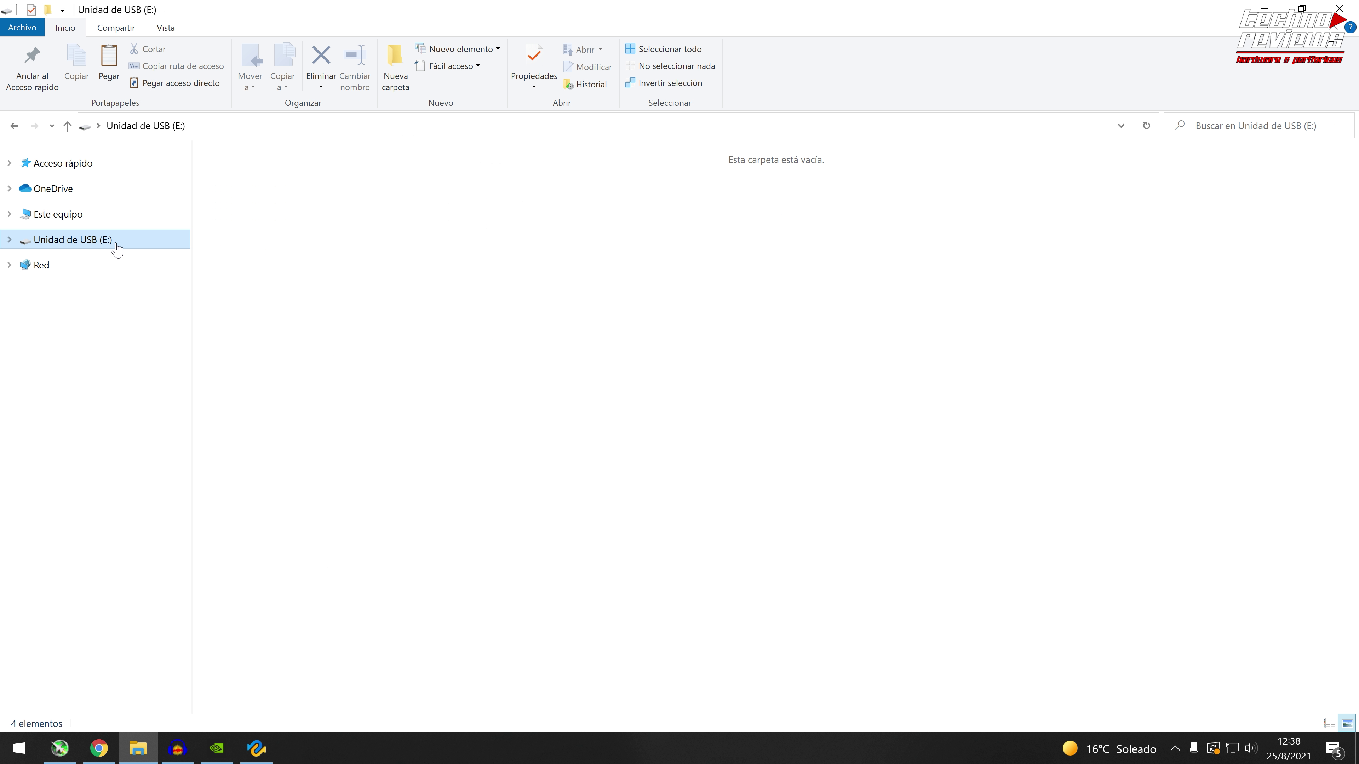
Return File Explorer to the Ficheros proyecto Tenorshare folder, switch to Tenorshare 4DDiG and widen its tree pane to show full folder names.
drag(216, 155, 974, 646)
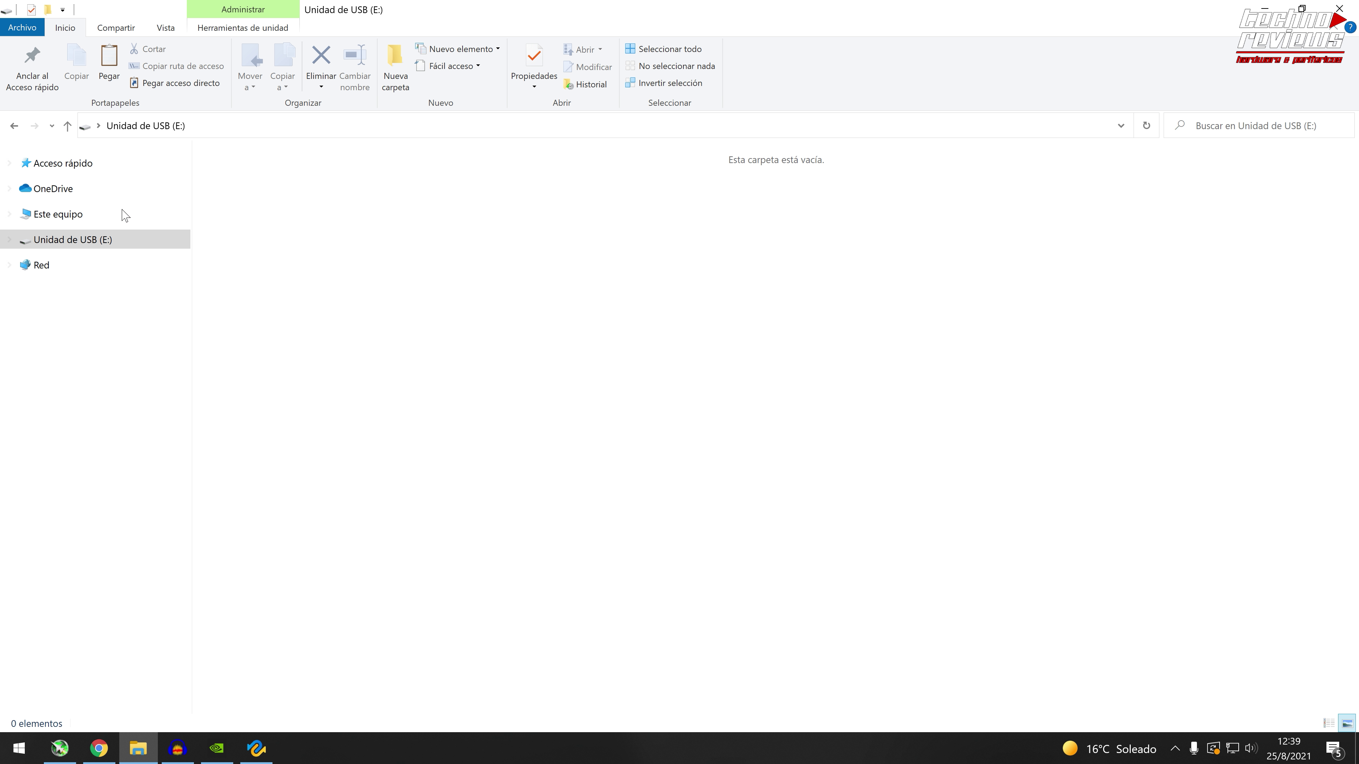
click(14, 125)
click(256, 748)
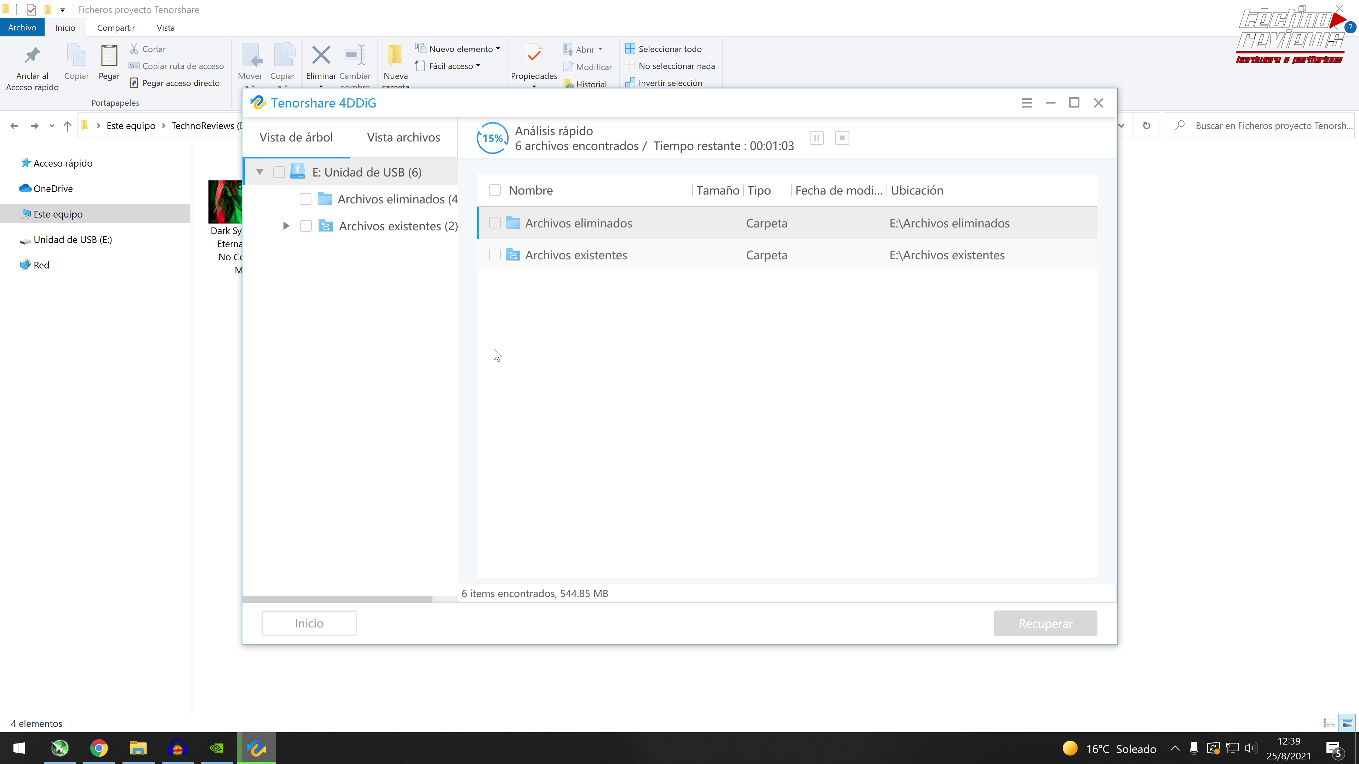
drag(467, 230, 509, 230)
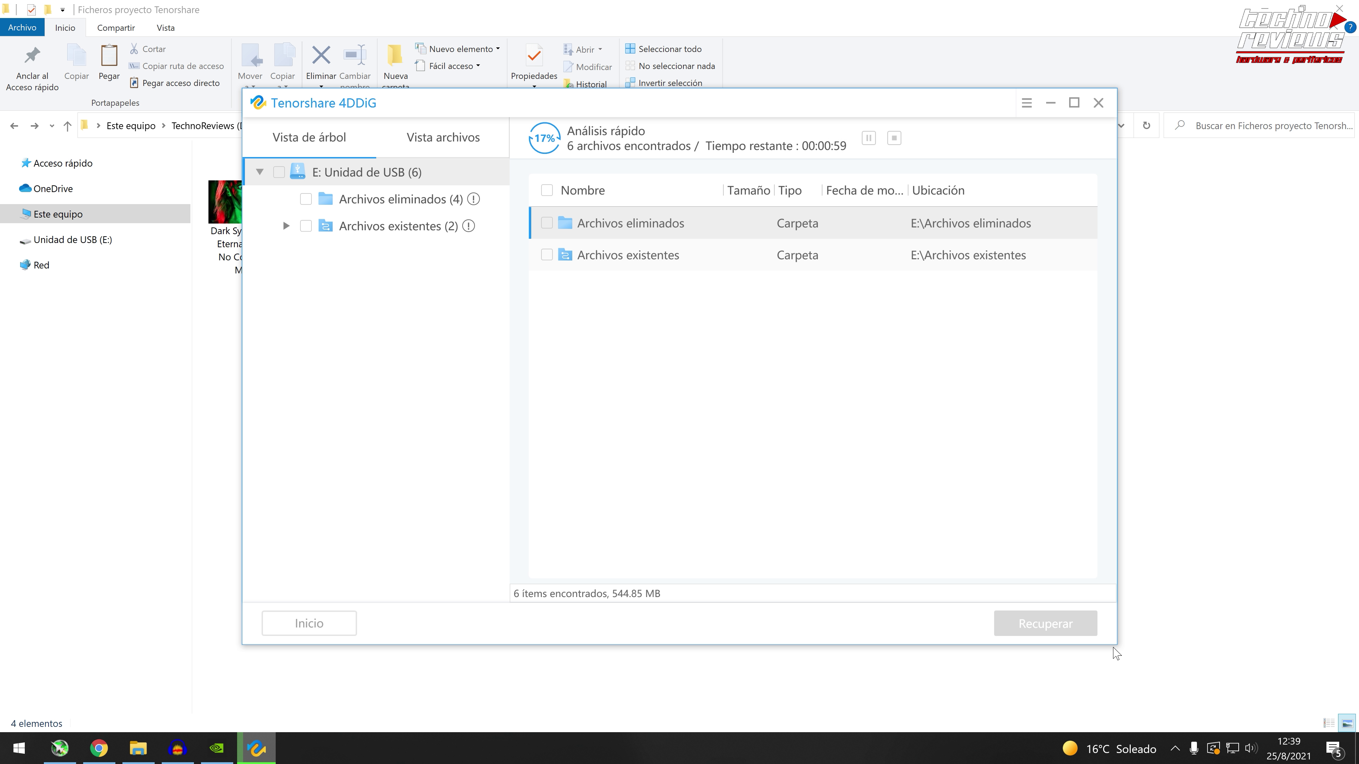
Examine the Archivos eliminados and Archivos existentes groups on the USB drive and each deleted file while the quick scan runs.
click(425, 206)
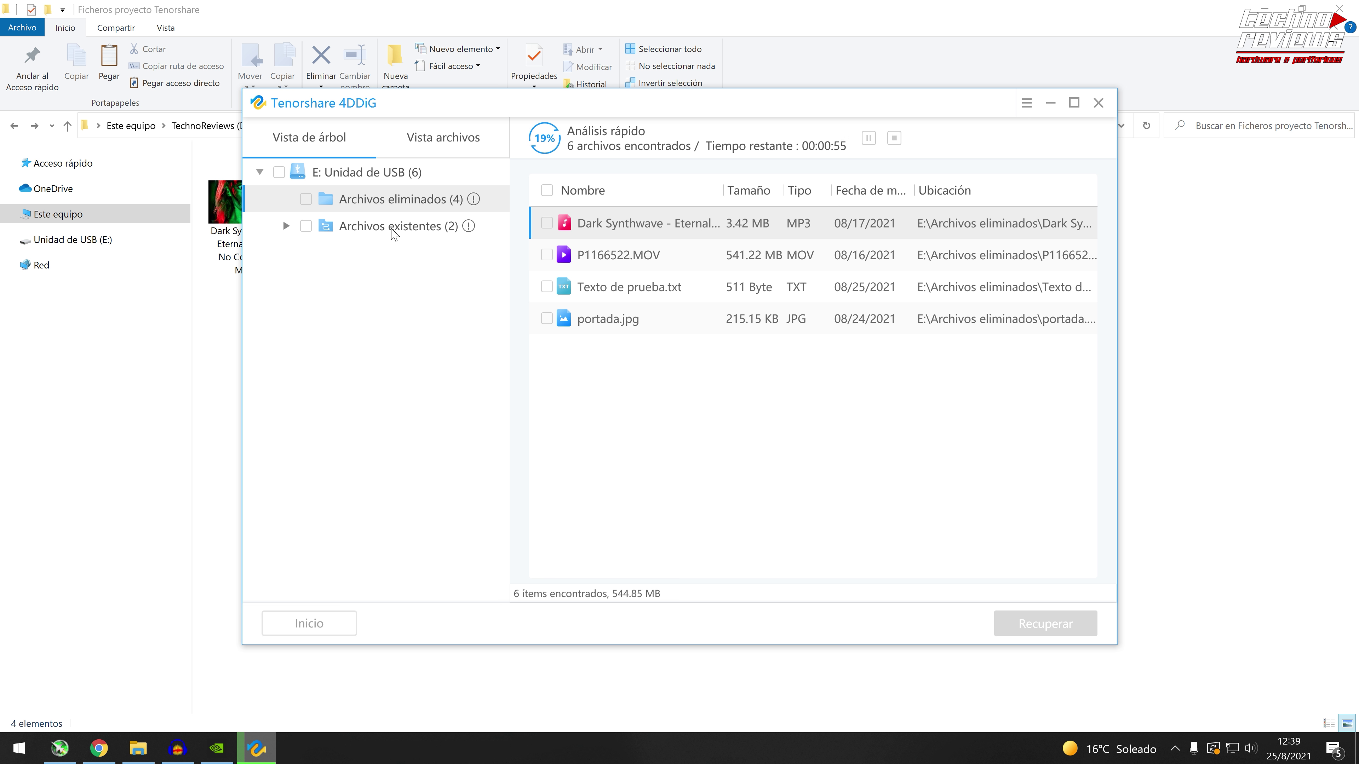
click(393, 230)
click(422, 204)
click(644, 258)
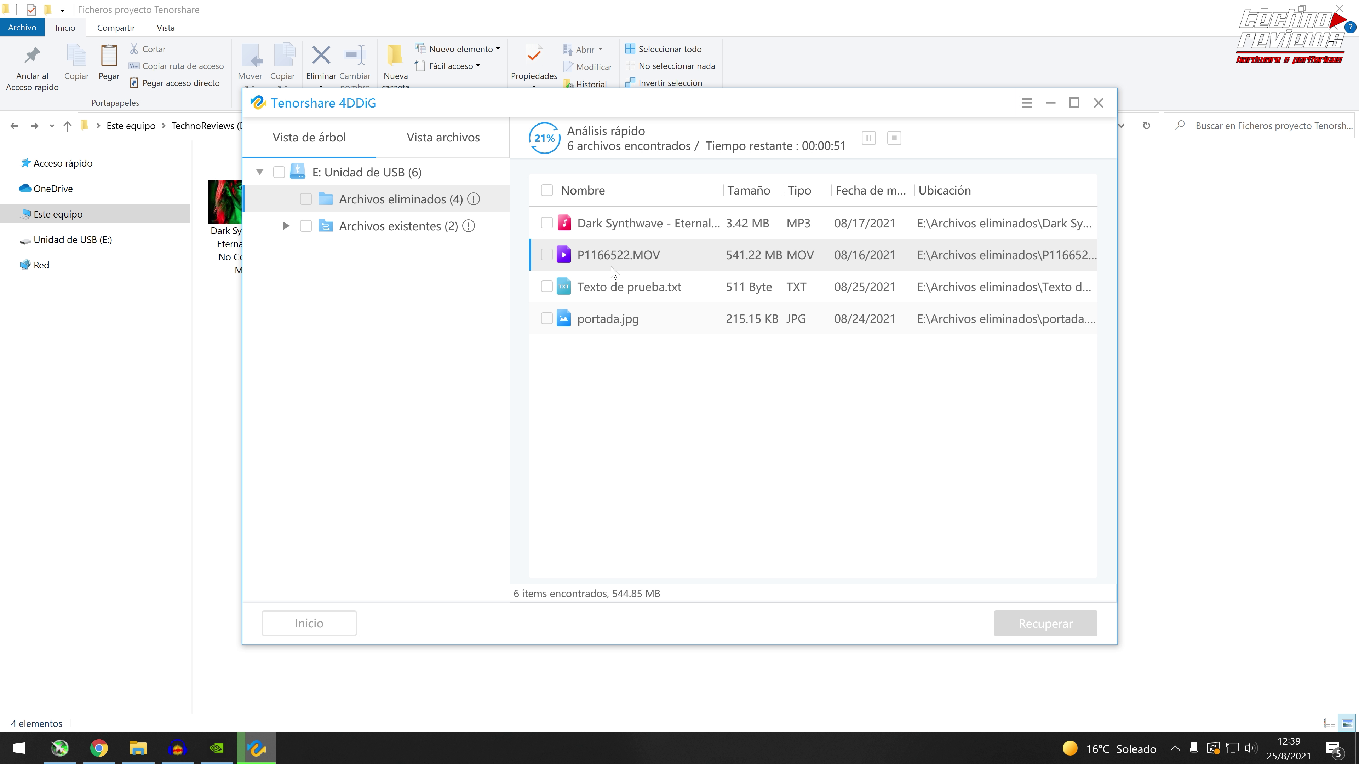
click(604, 229)
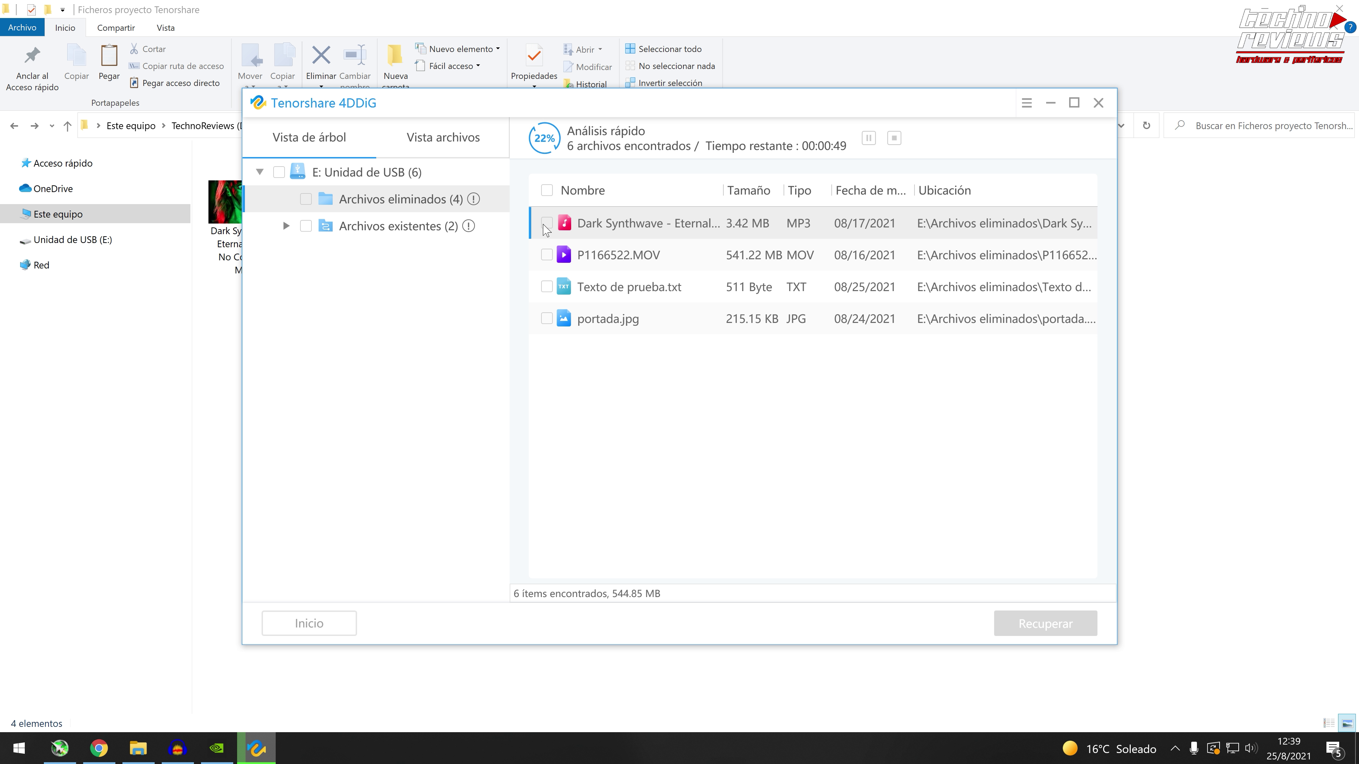
click(608, 290)
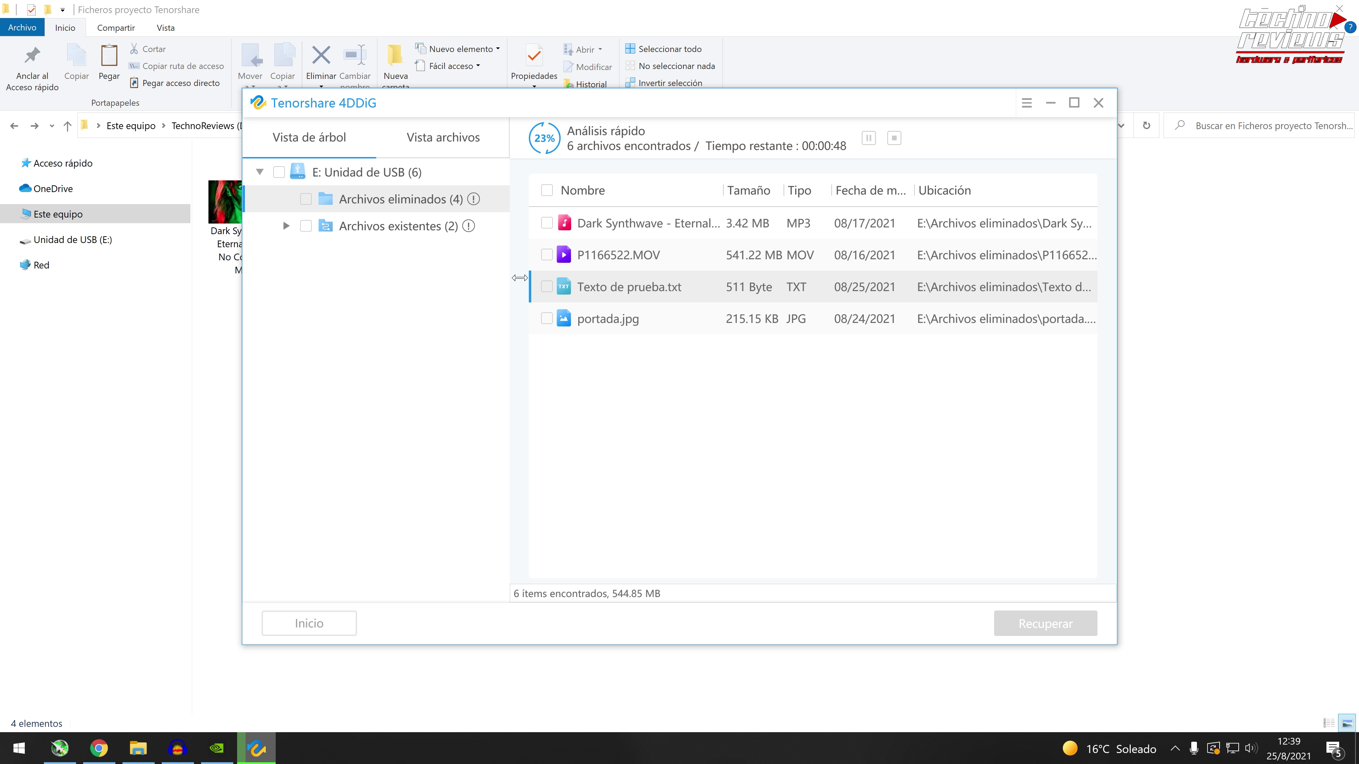
click(611, 323)
mouse_move(472, 200)
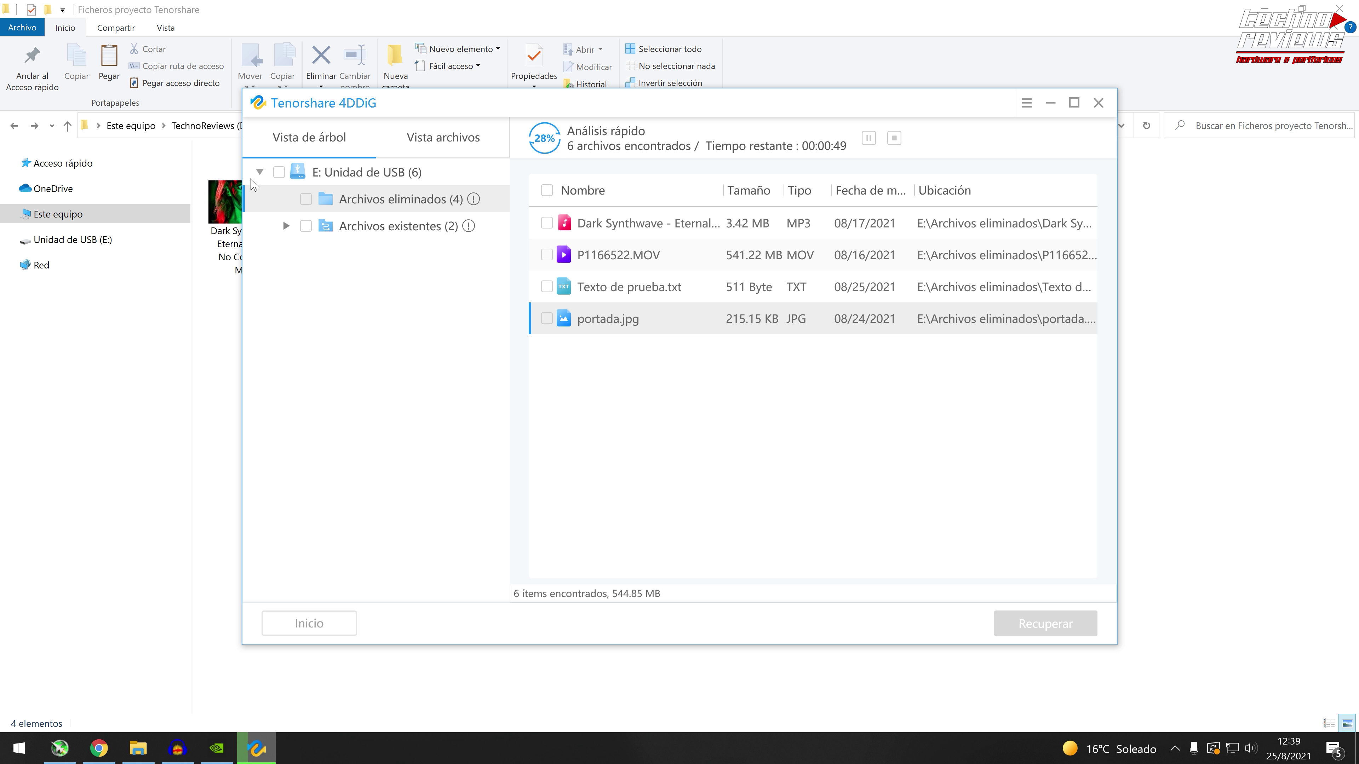
click(259, 170)
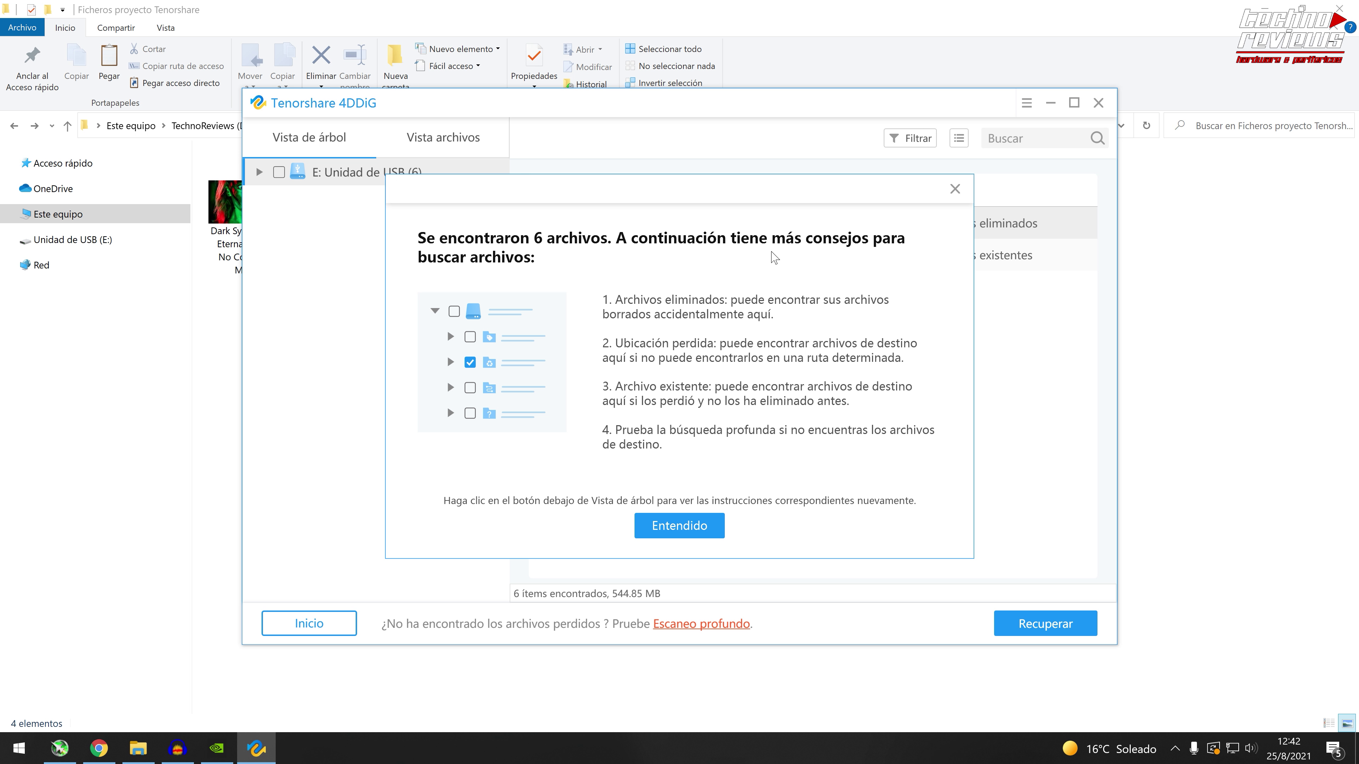
Dismiss the search tips and select all four files in Archivos eliminados for recovery.
click(676, 526)
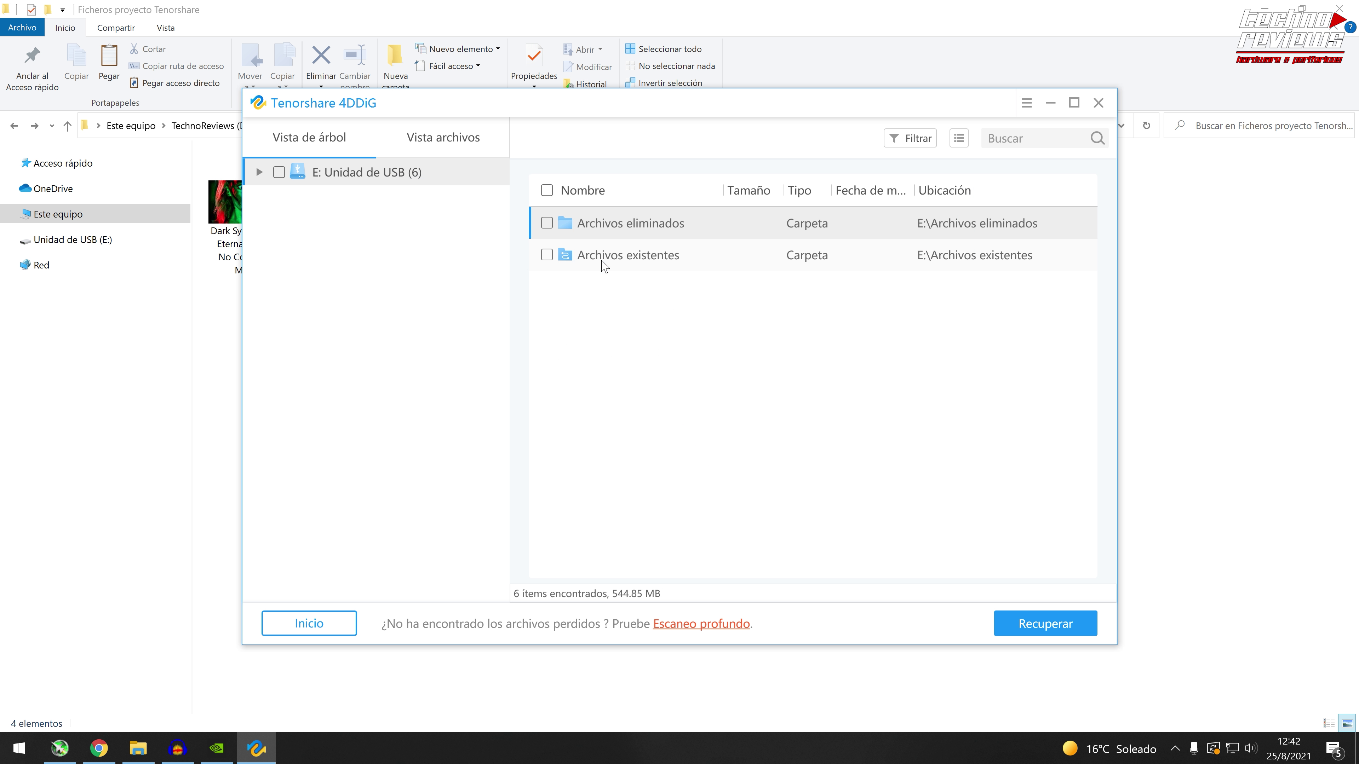
click(259, 172)
click(422, 206)
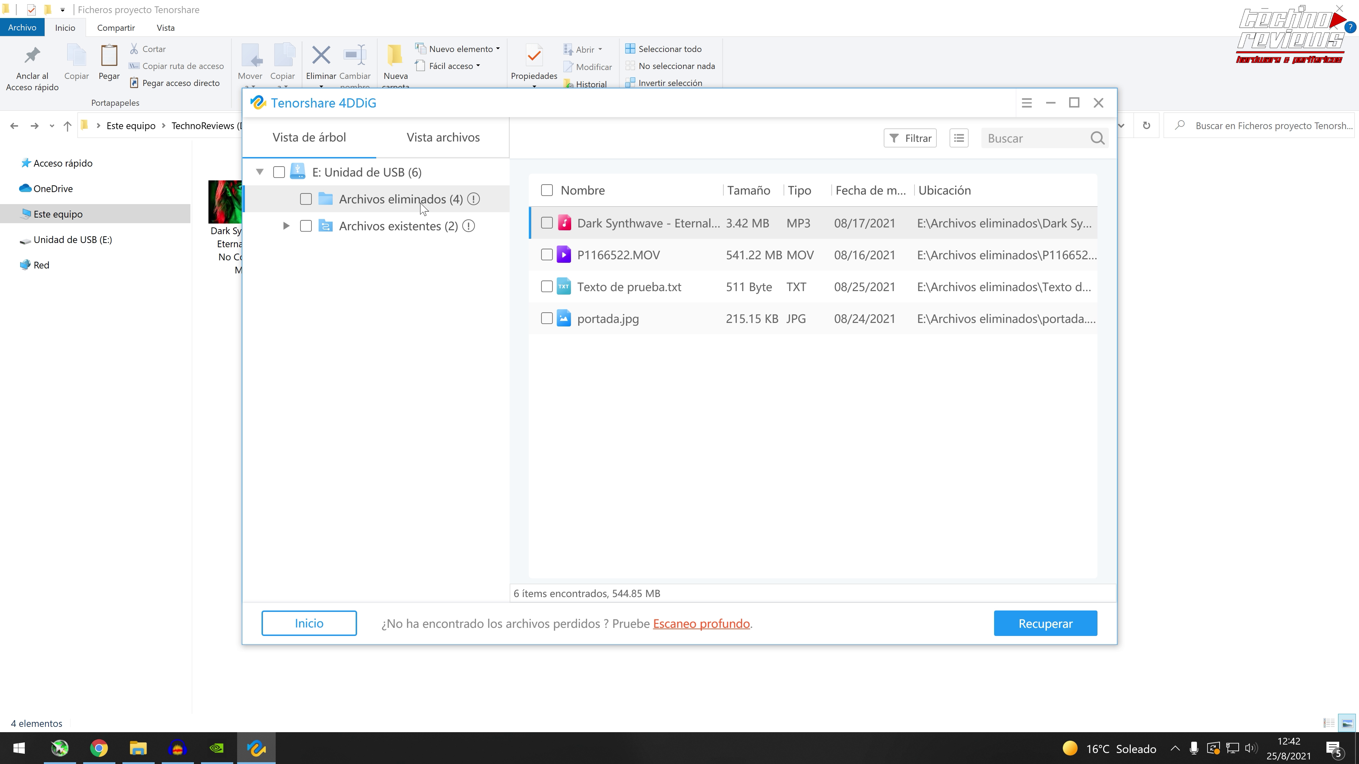
click(547, 319)
click(546, 286)
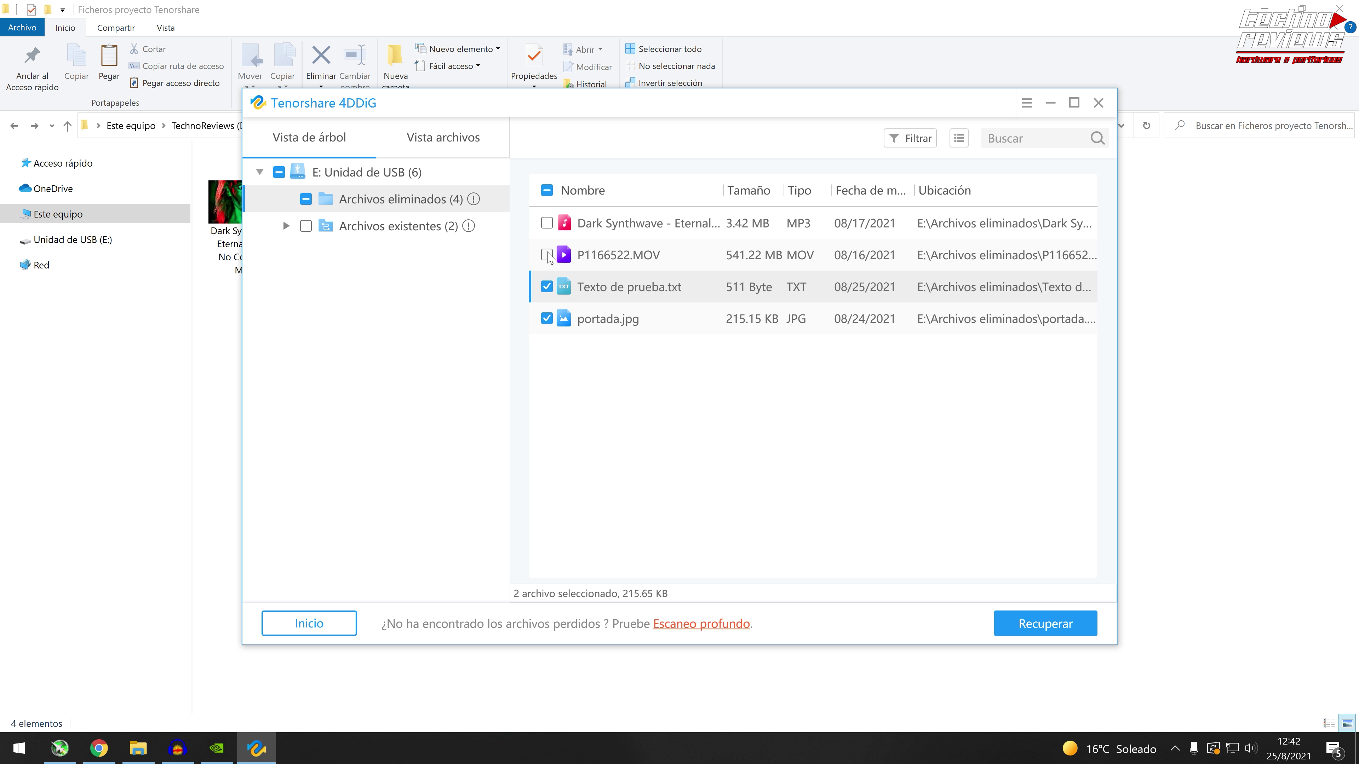
click(546, 255)
click(546, 224)
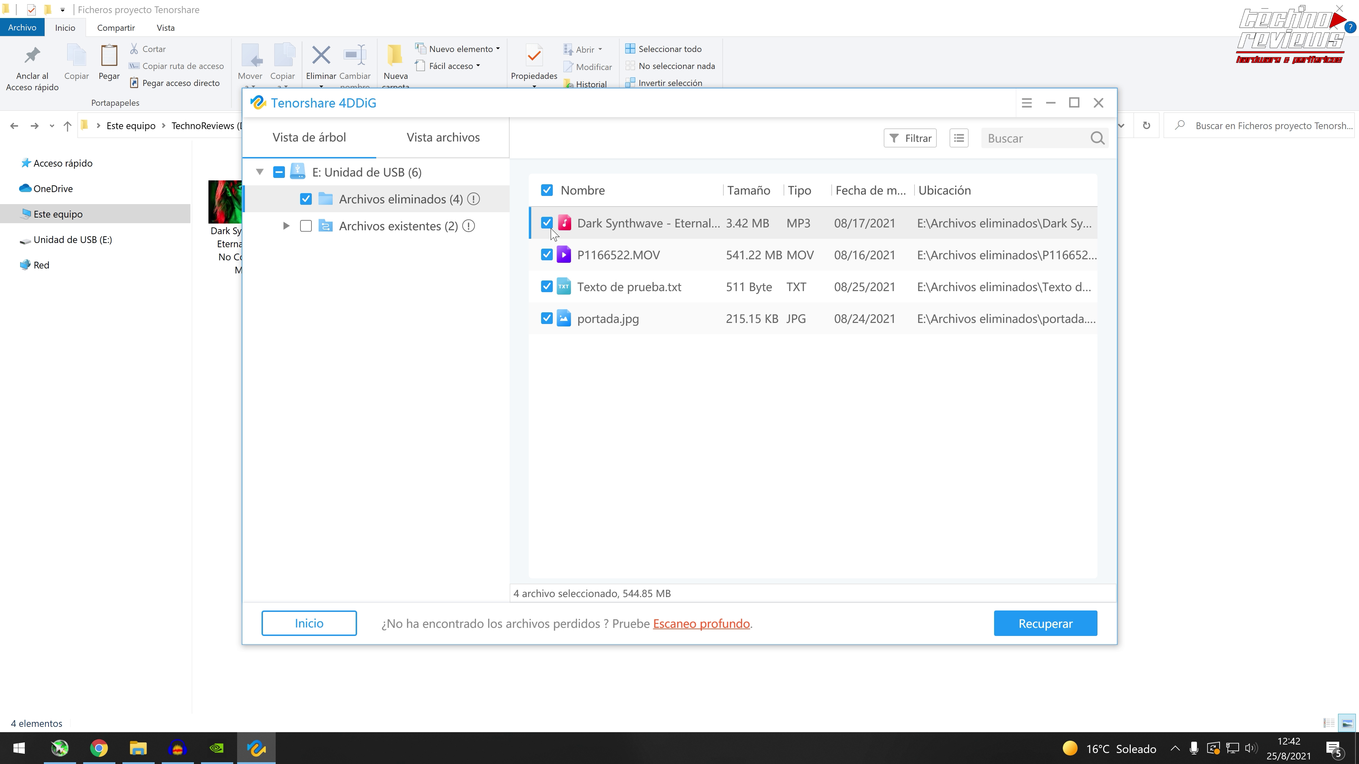
Preview portada.jpg and the Dark Synthwave MP3 from the deleted files, closing each preview.
click(619, 324)
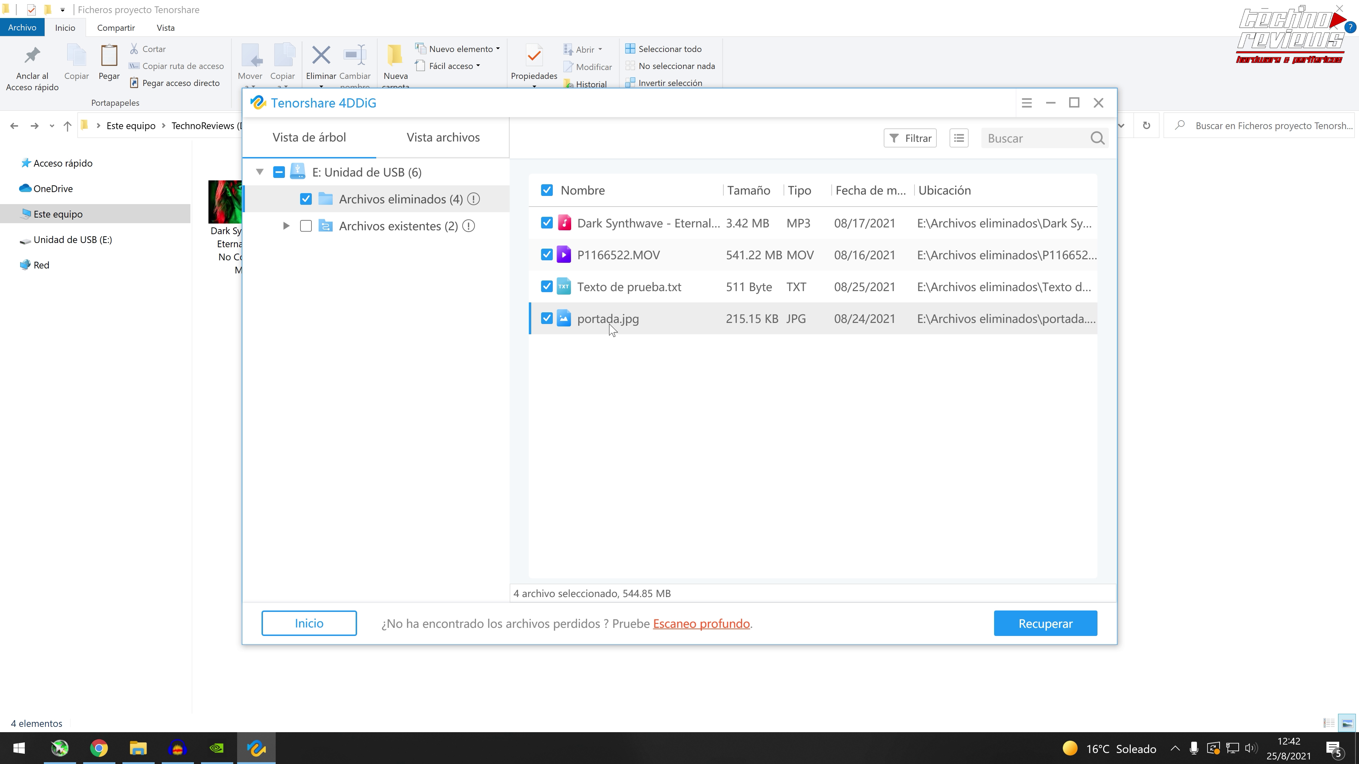
double_click(590, 319)
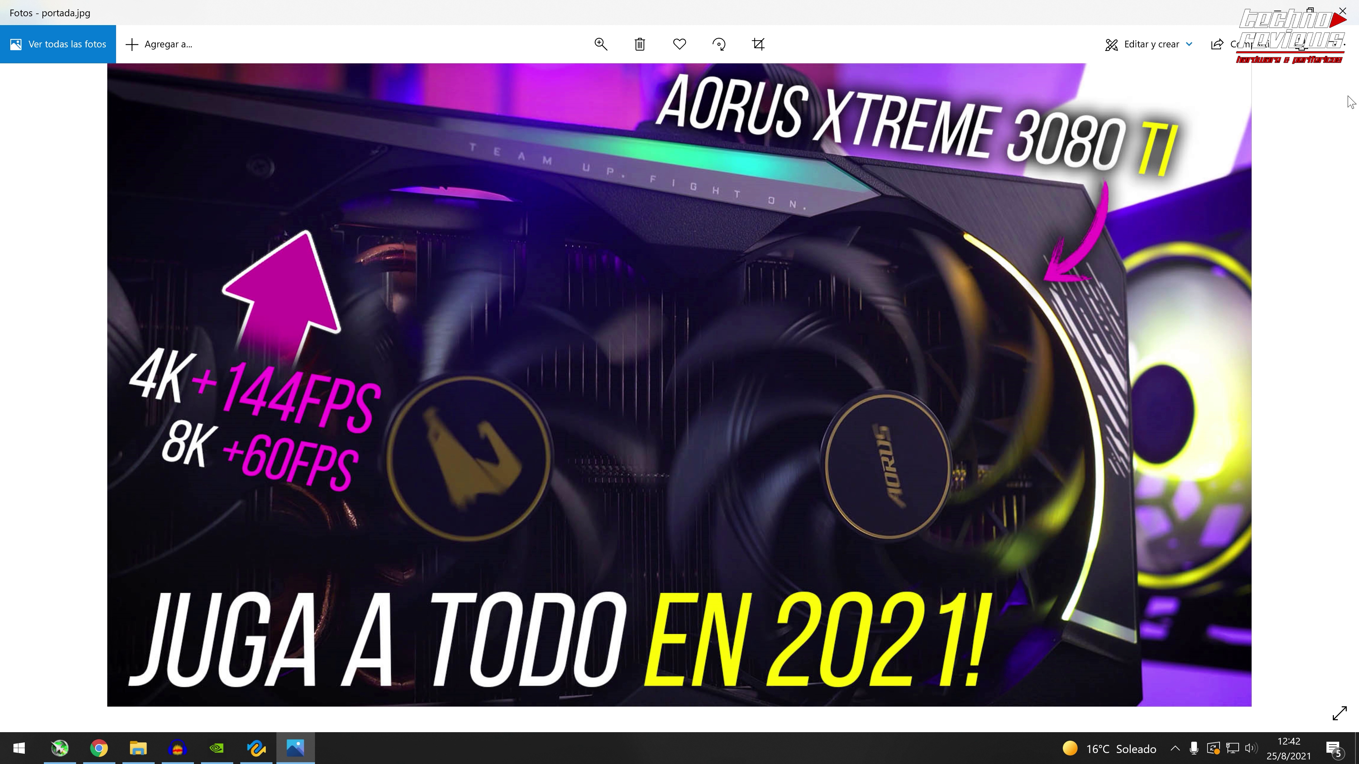
click(1342, 11)
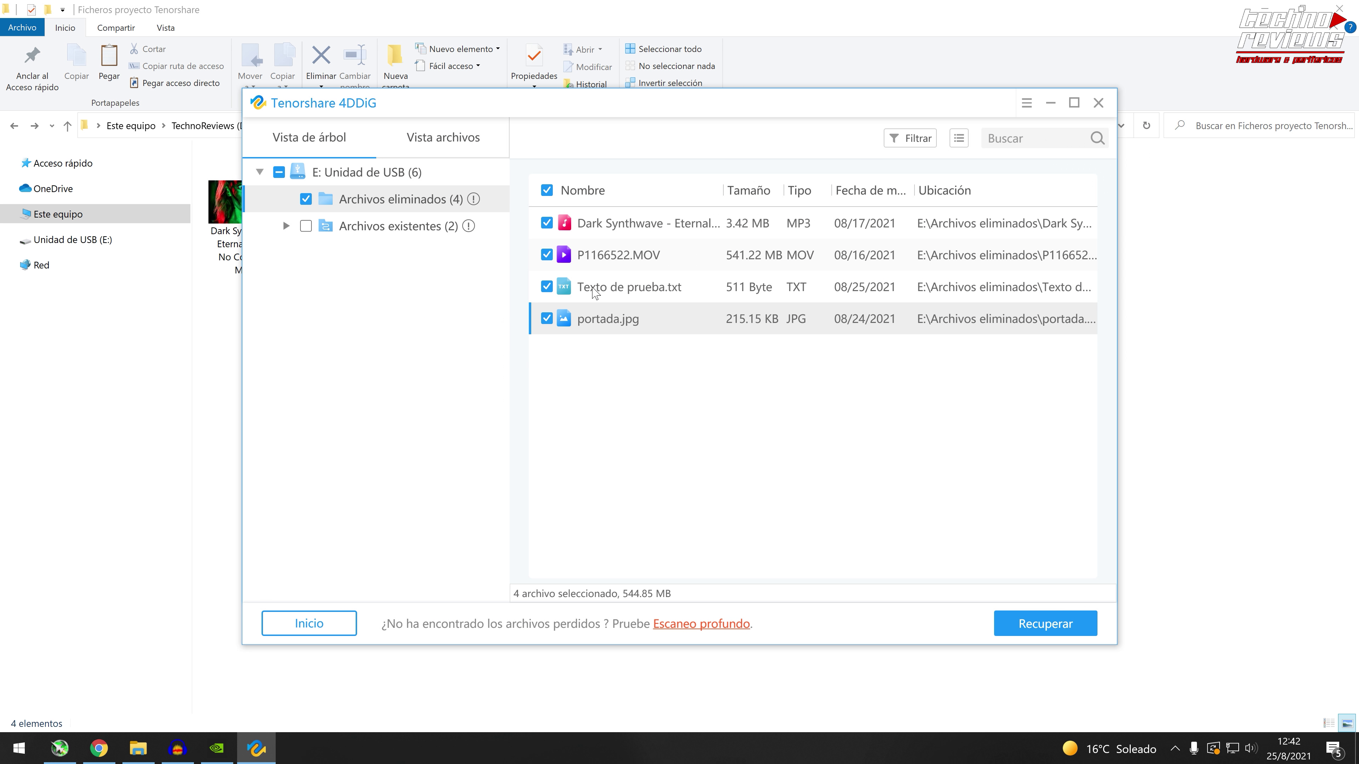
click(623, 229)
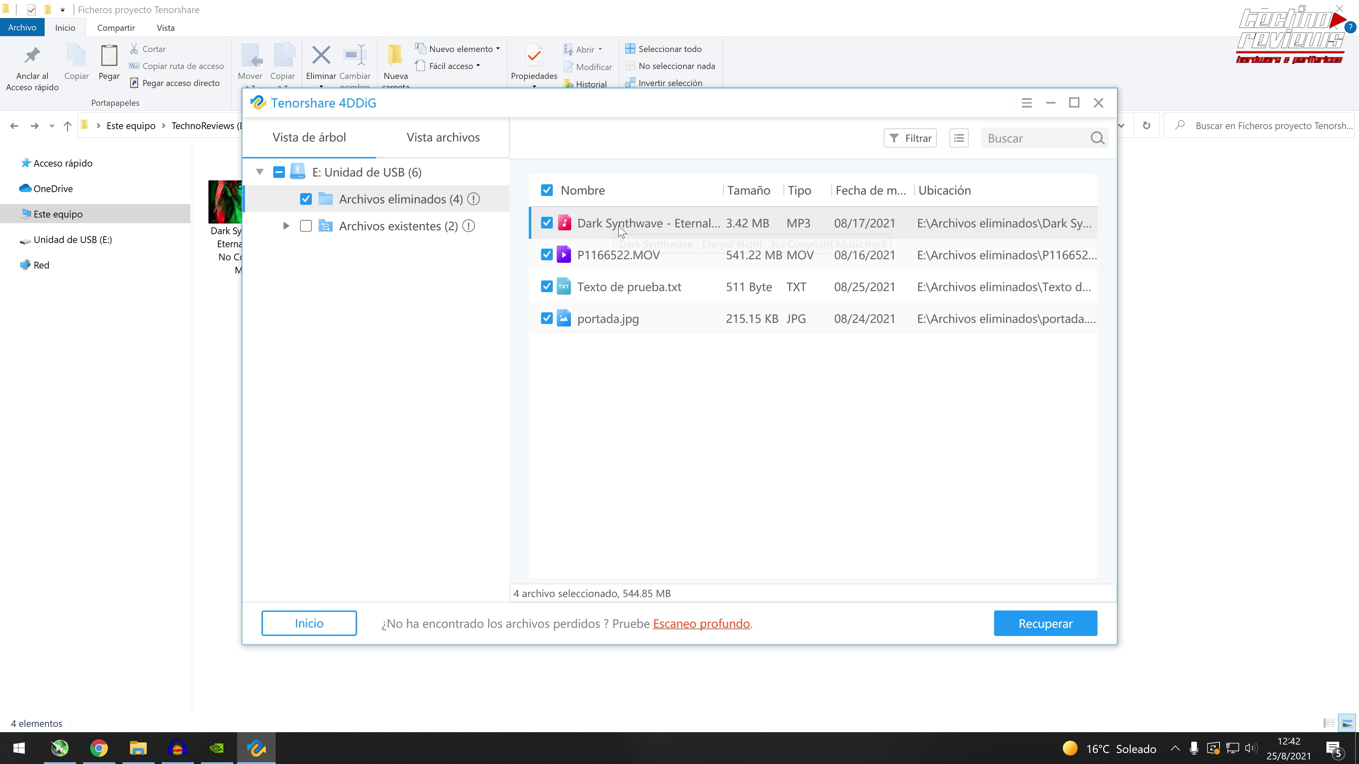
double_click(663, 229)
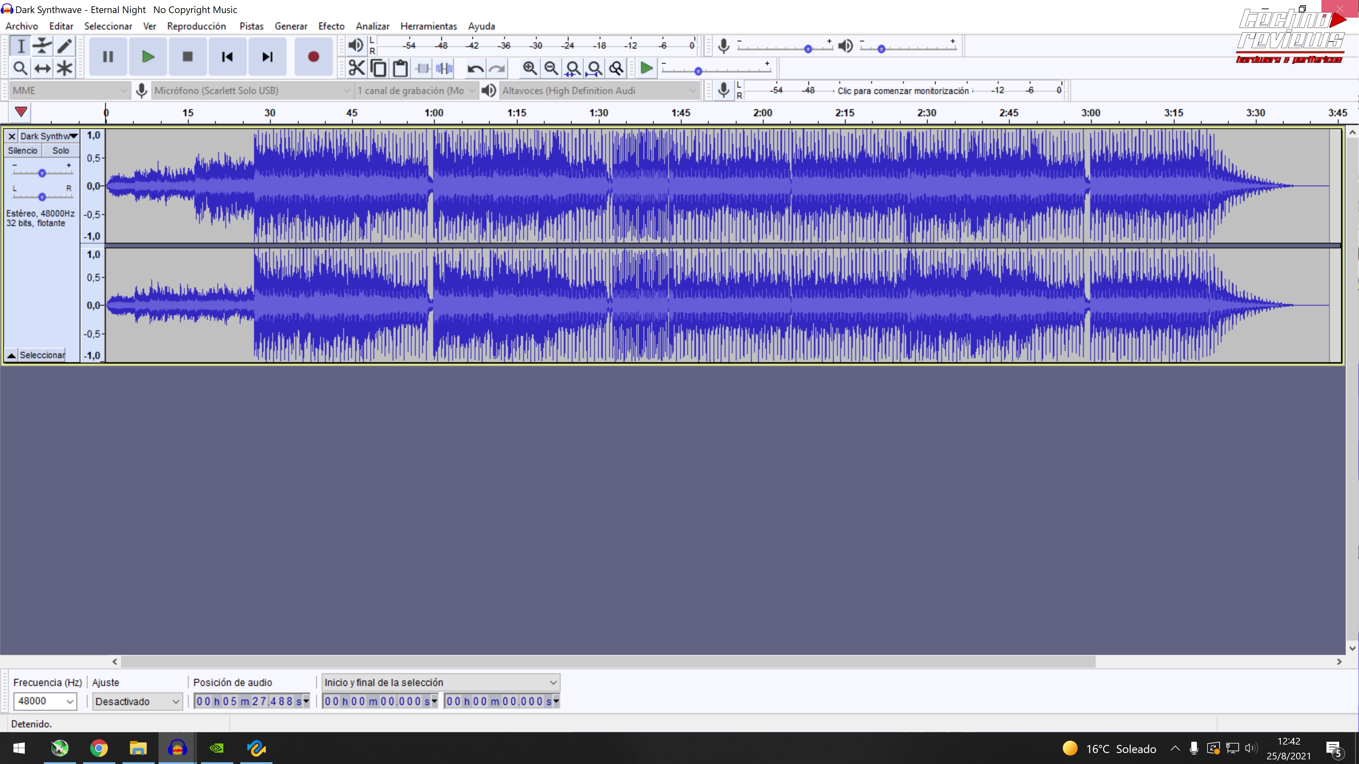
click(1340, 9)
click(717, 369)
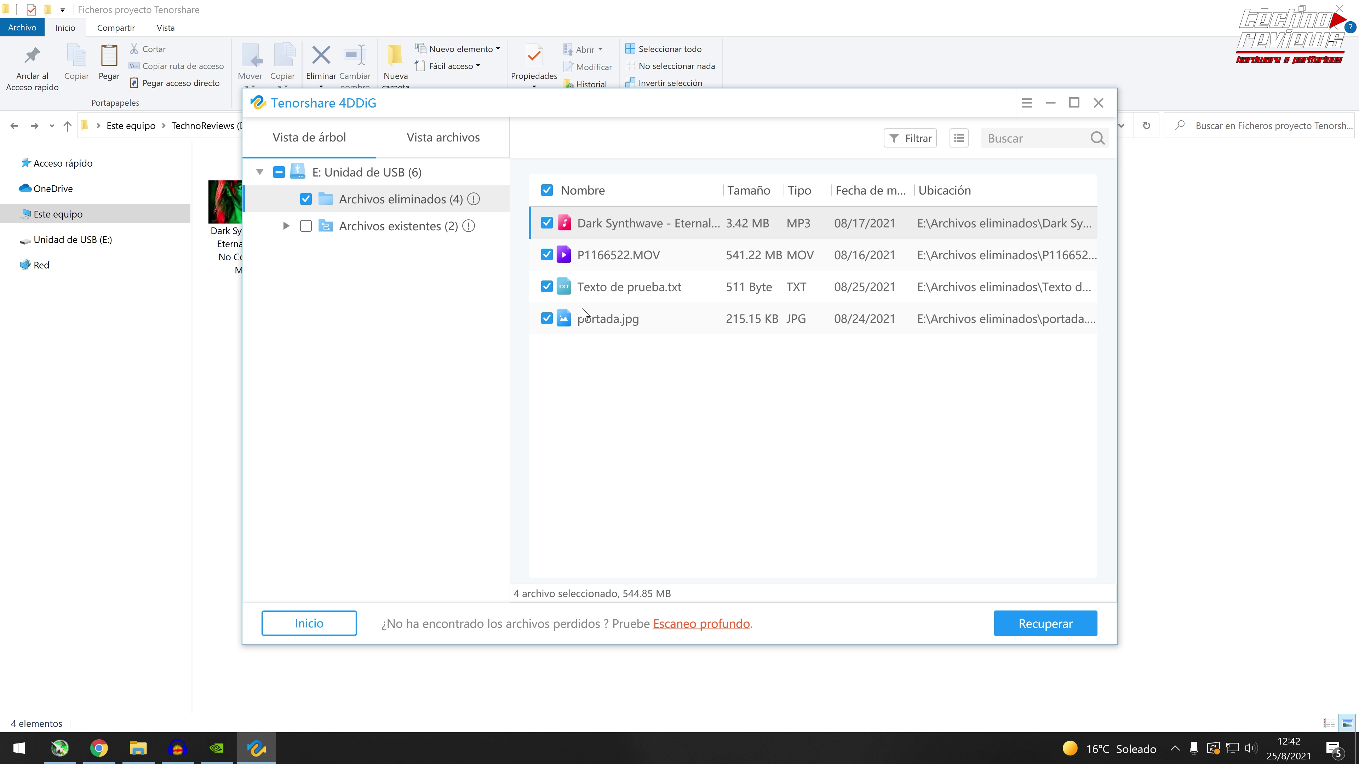
Start recovering the selected files and choose Tenorshare > Ficheros proyecto Tenorshare on TechnoReviews (D:) as the save location.
click(1045, 624)
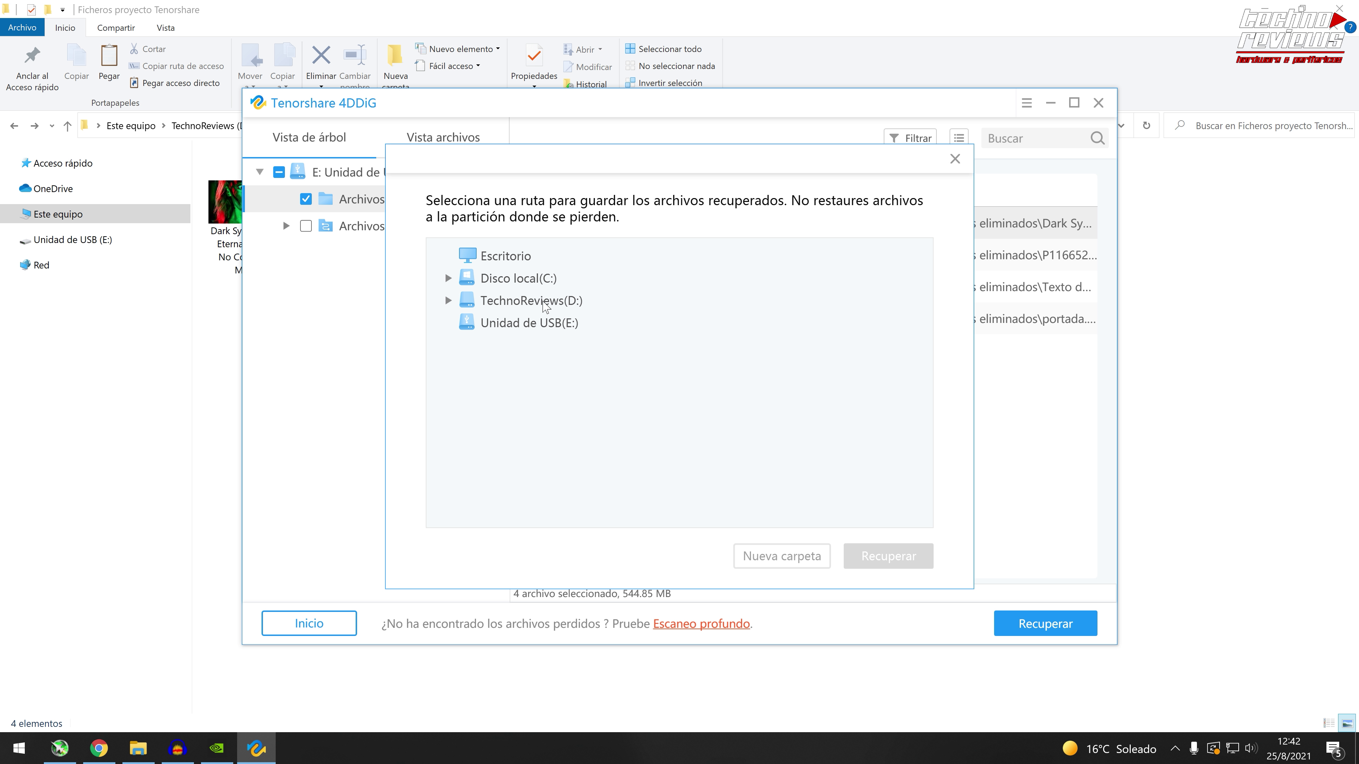
click(545, 303)
click(448, 300)
scroll(572, 426, down, 3)
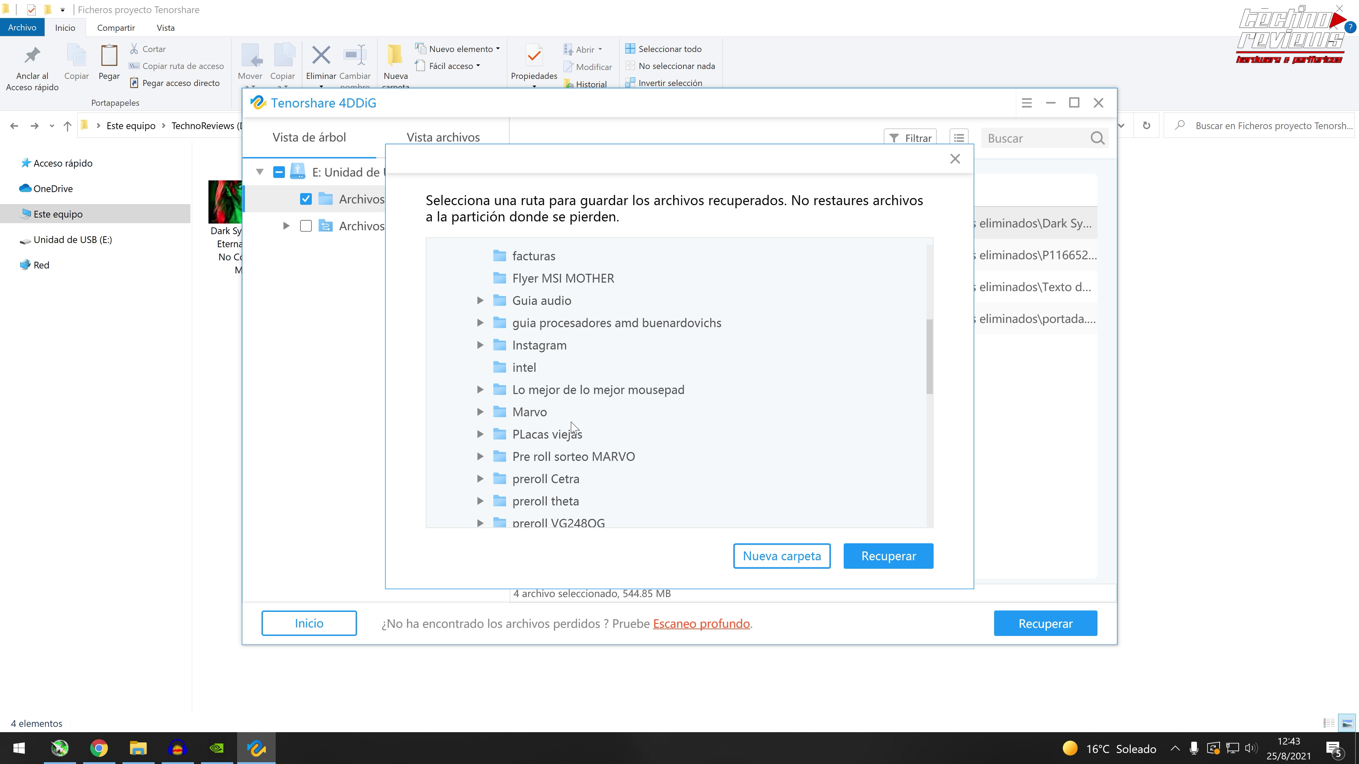
scroll(572, 427, down, 6)
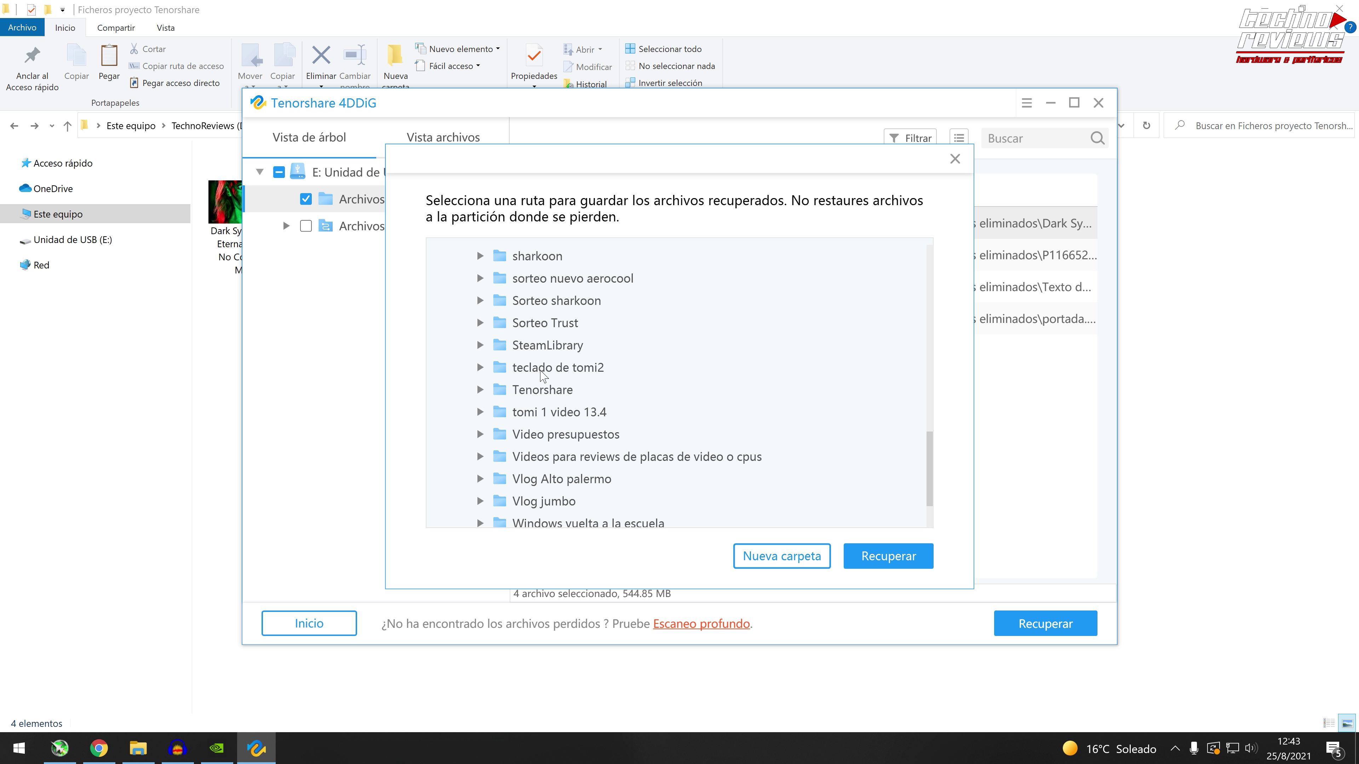
double_click(551, 391)
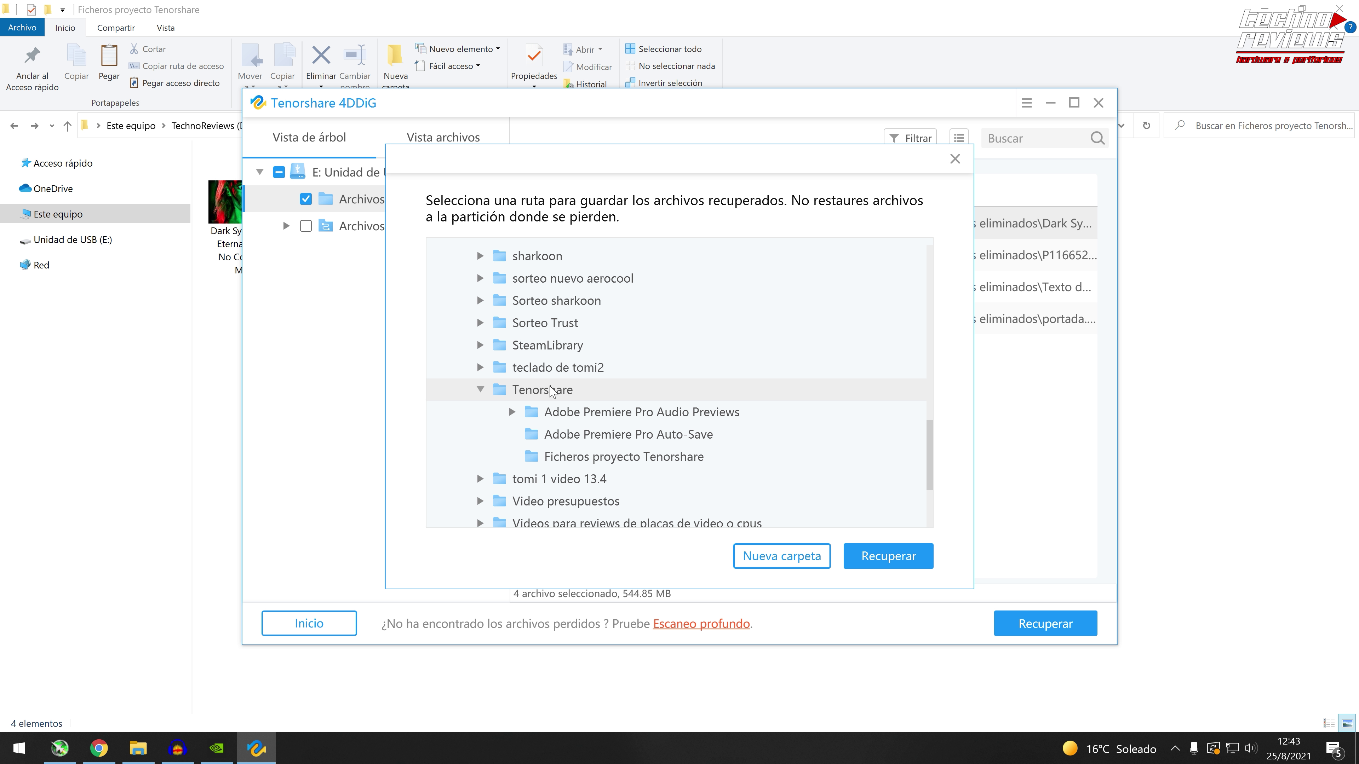
click(608, 458)
Create a new folder named recuperados in the chosen location and recover the files into it.
click(782, 555)
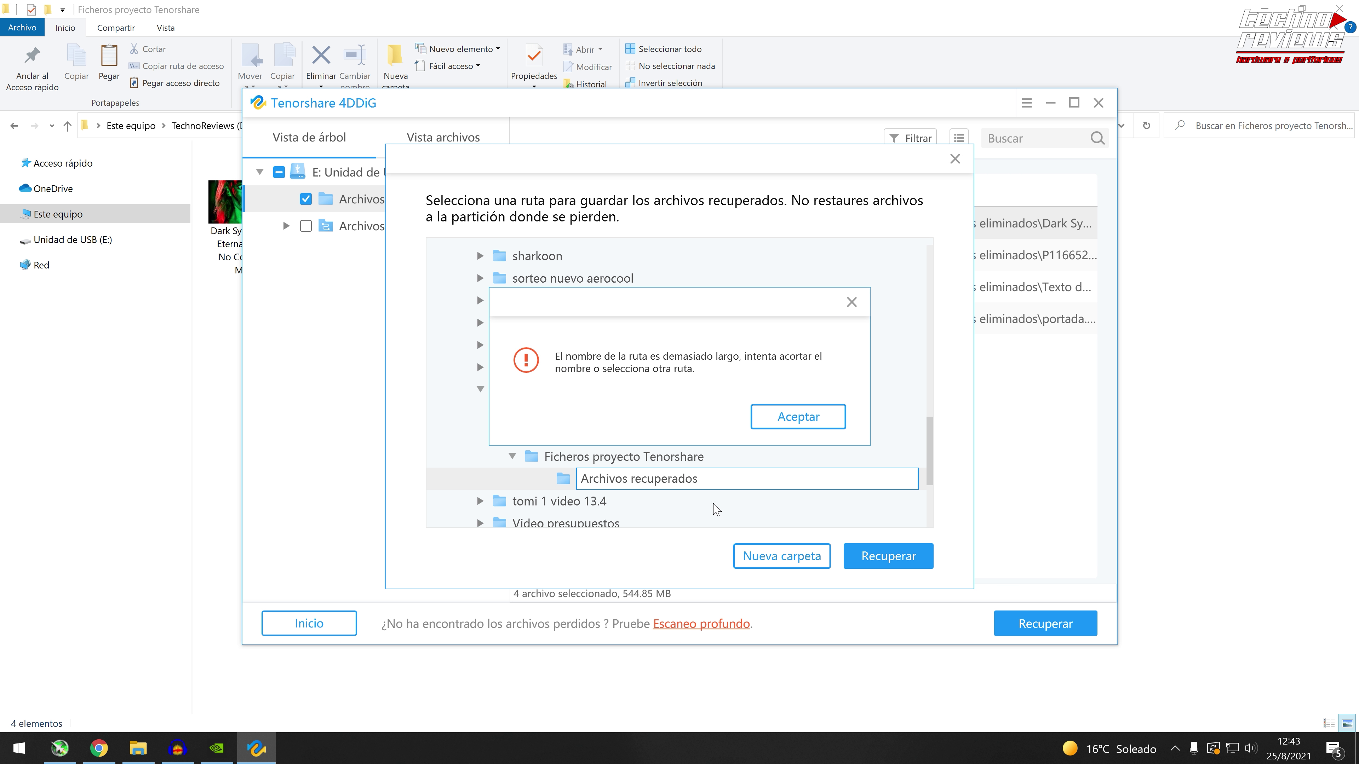
click(775, 421)
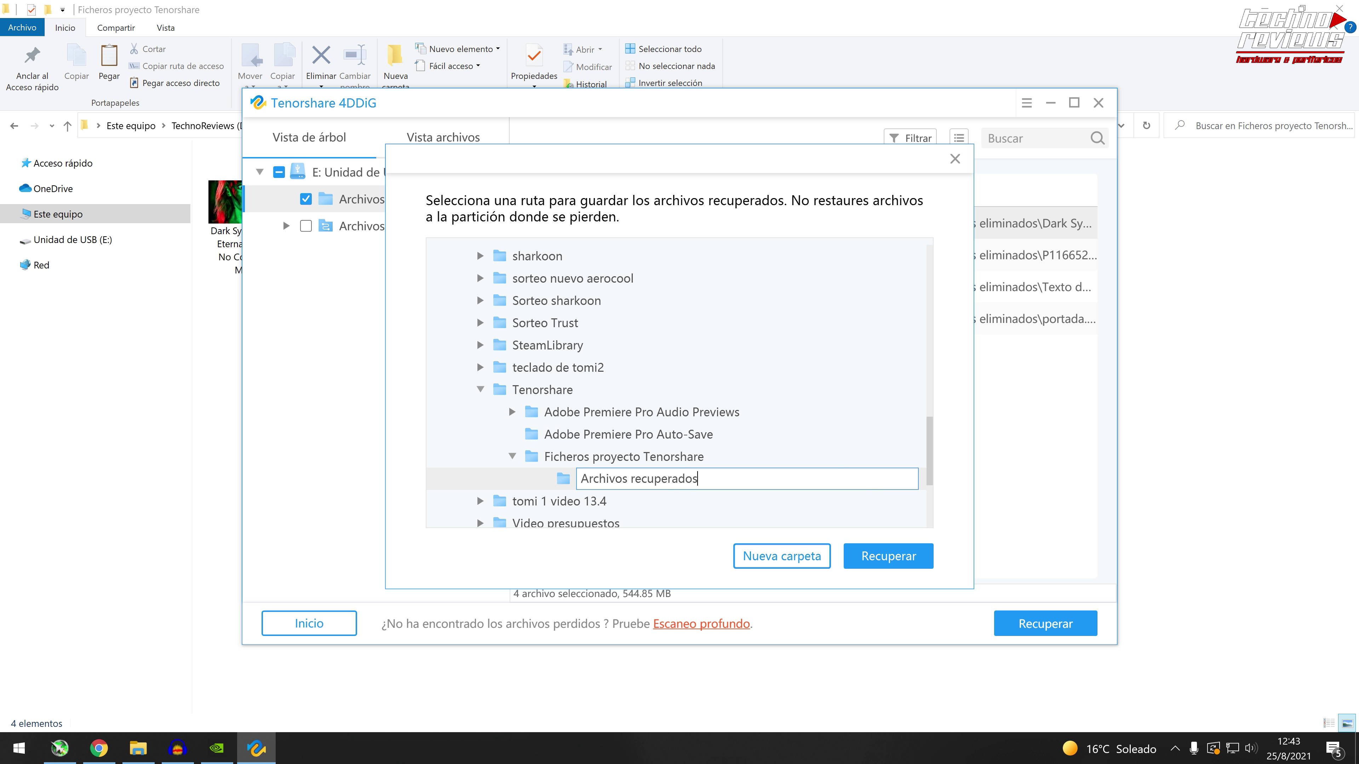
key(shift+Home)
key(BackSpace)
key(Return)
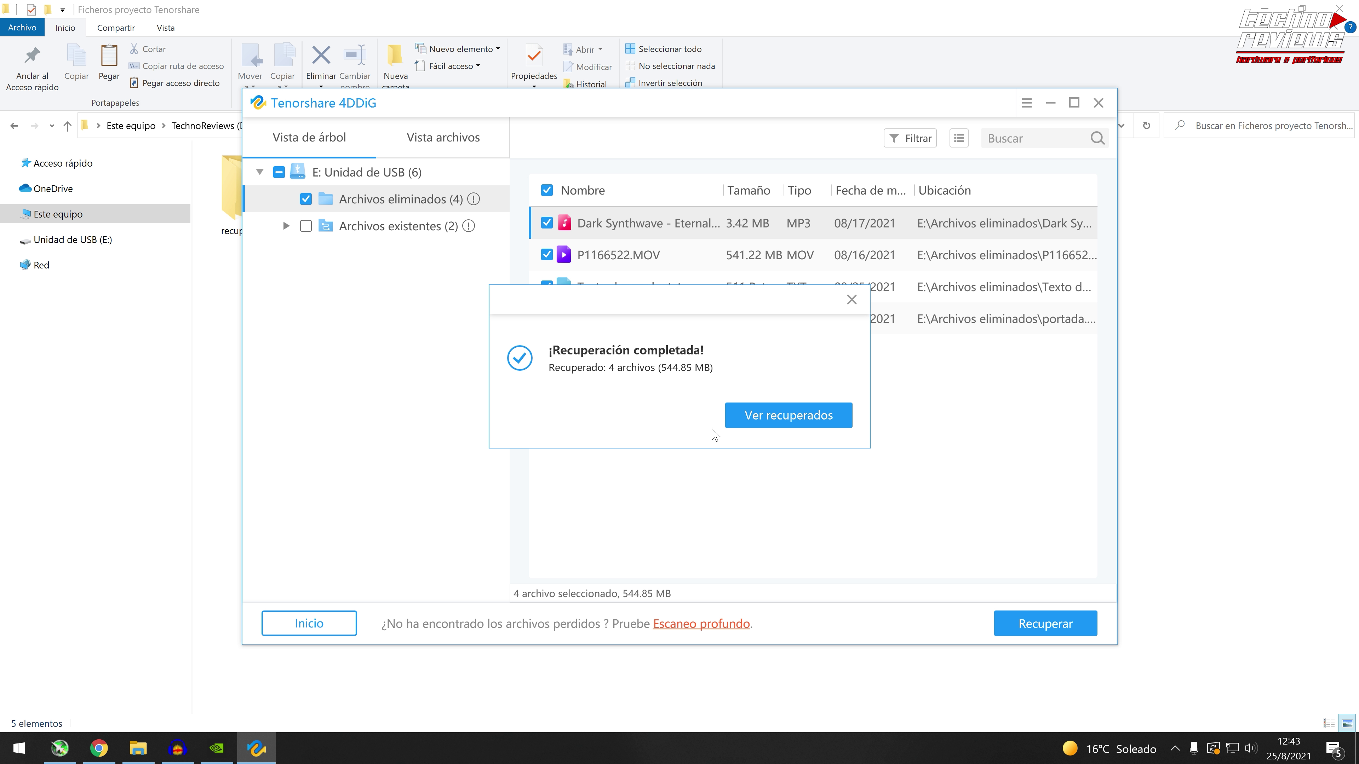
In File Explorer, open the recuperados folder and go through 4DDIG, 20210825_124351 and E to Archivos eliminados.
click(1189, 380)
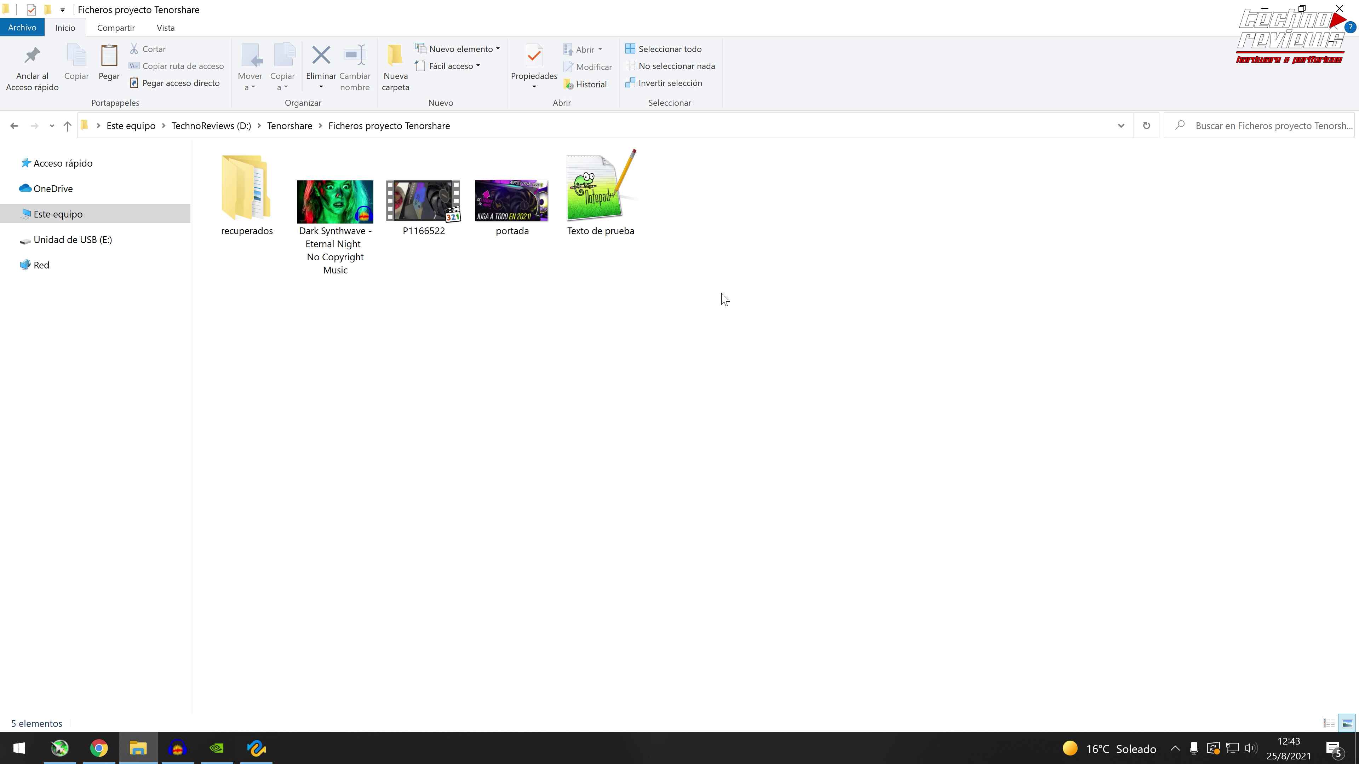
double_click(259, 217)
double_click(244, 178)
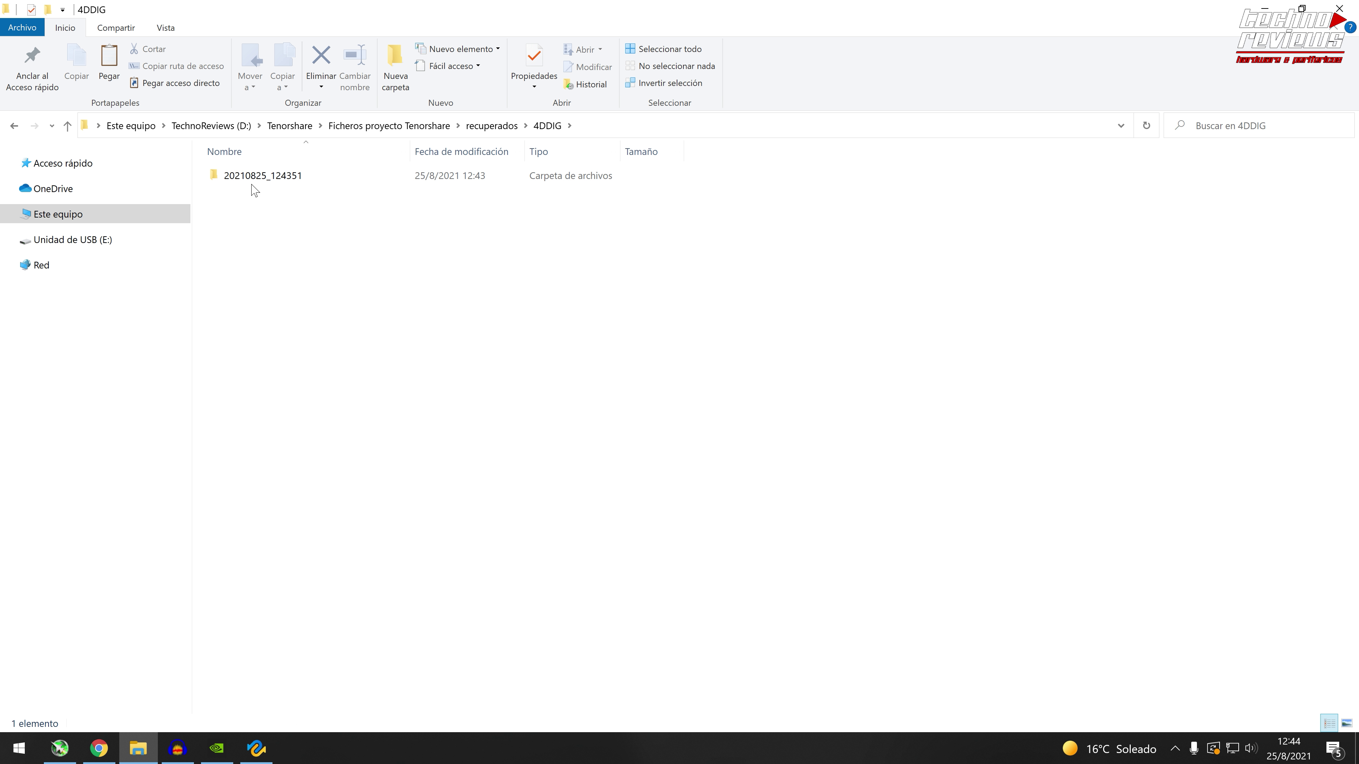
double_click(257, 179)
double_click(256, 181)
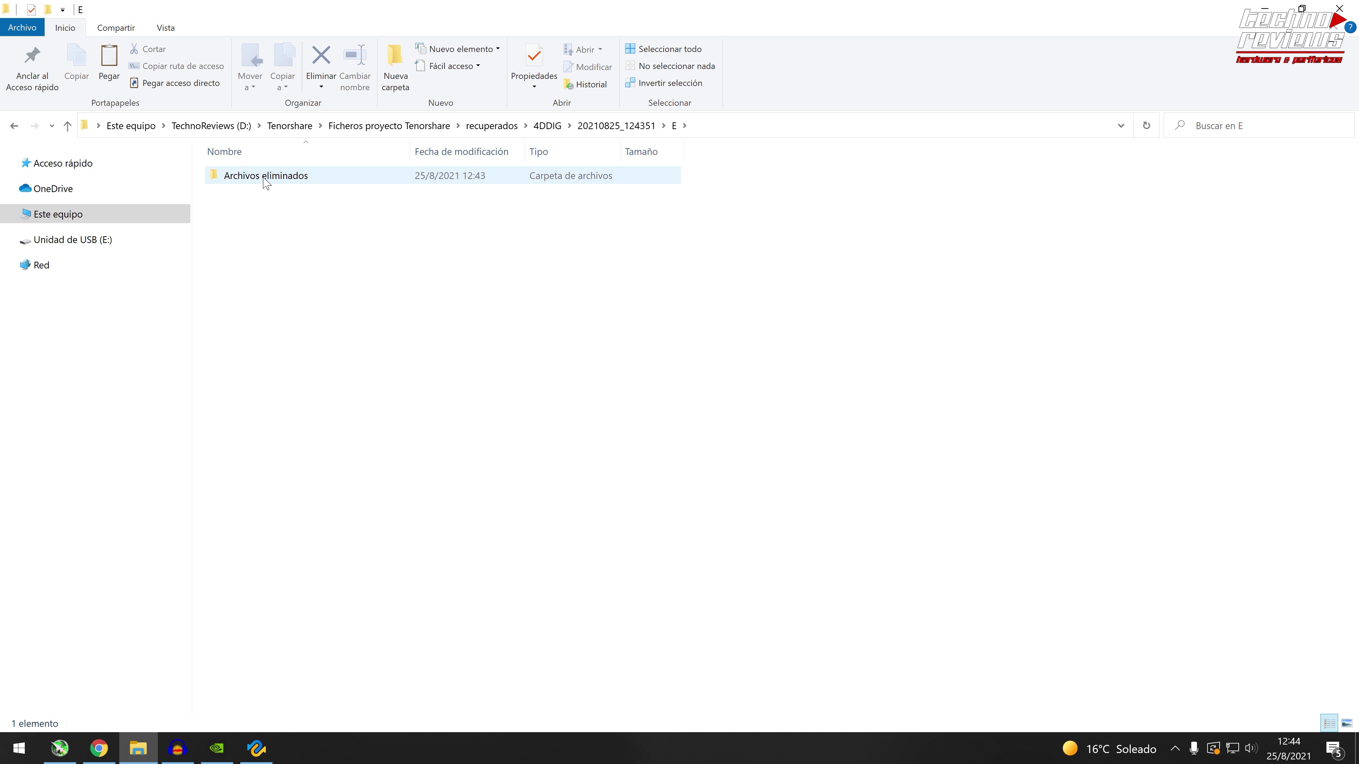
double_click(266, 181)
Display the recovered files in the Archivos eliminados folder as Iconos grandes.
right_click(282, 288)
mouse_move(326, 301)
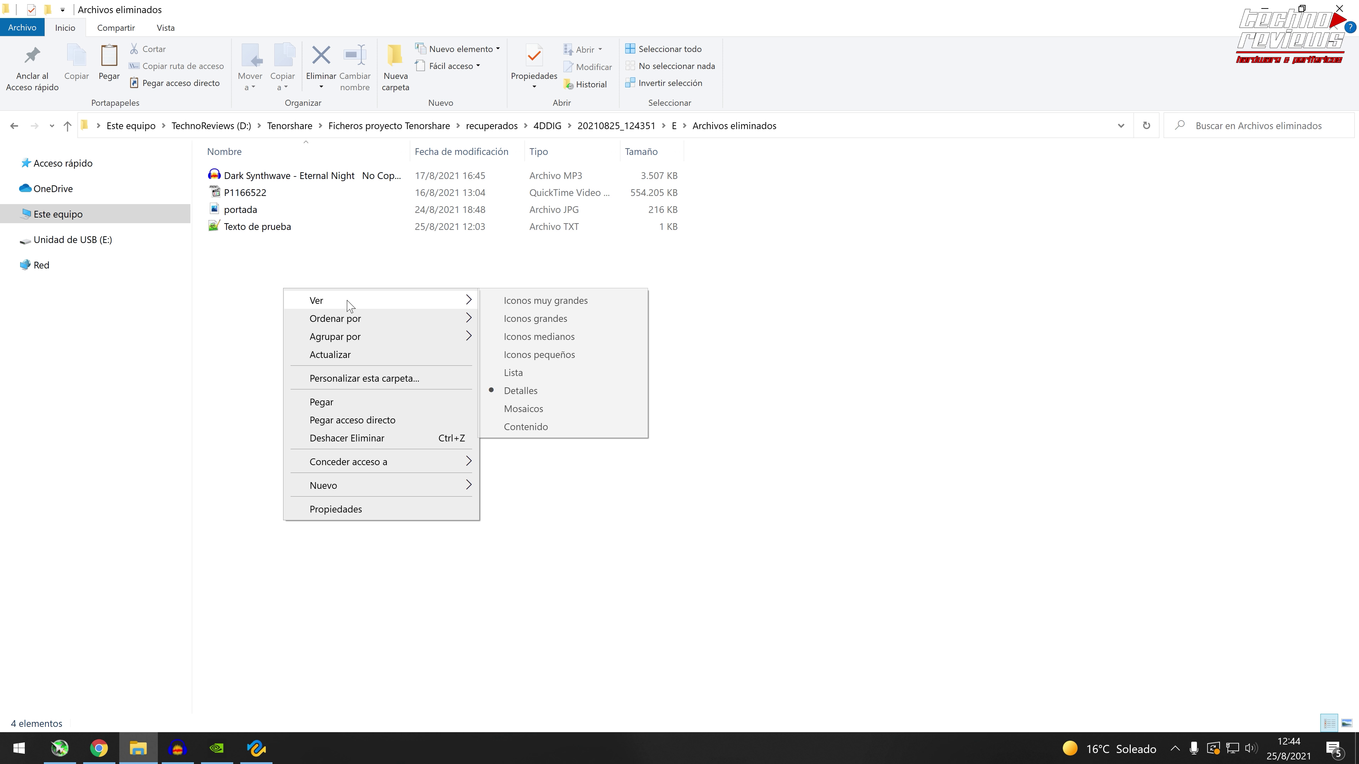
click(578, 320)
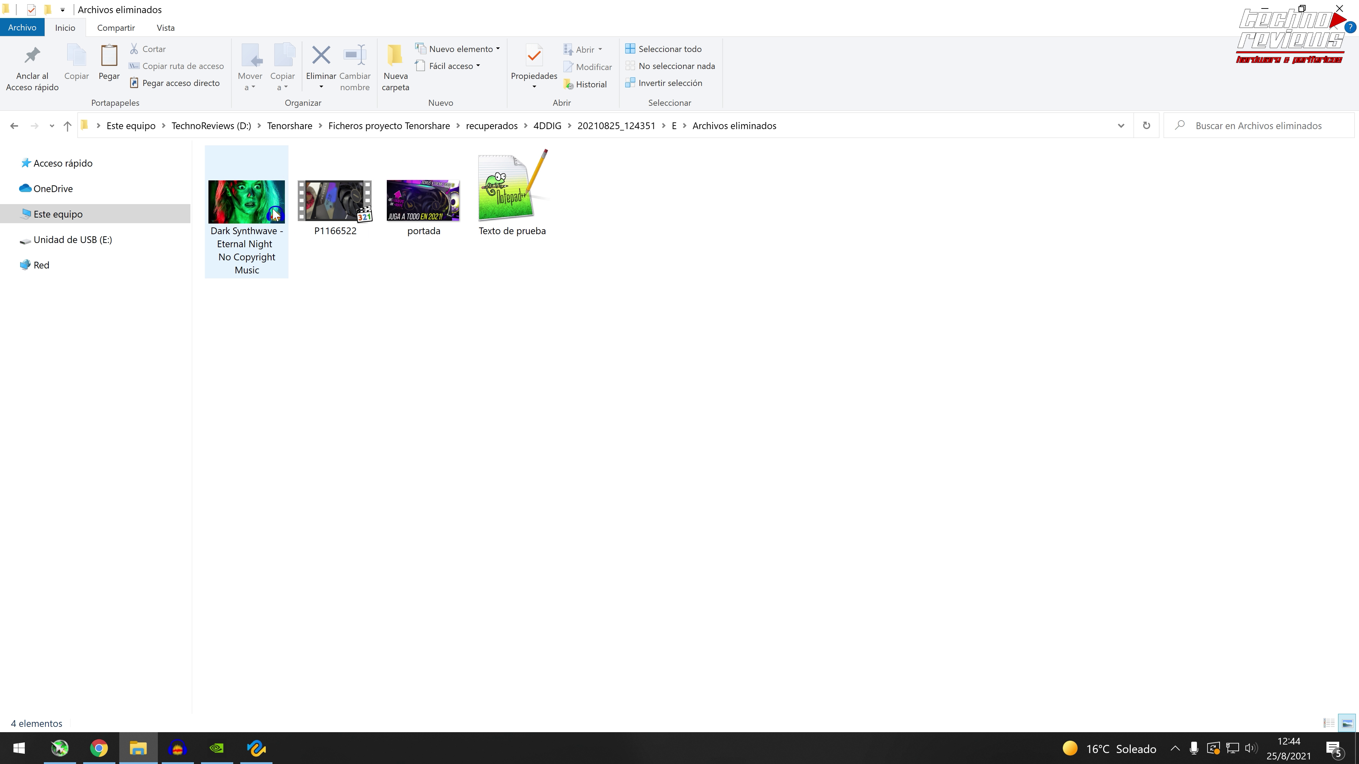
Check the recovered P1166522 video by playing it and skipping to about 00:27, then close it and open the portada image.
double_click(366, 211)
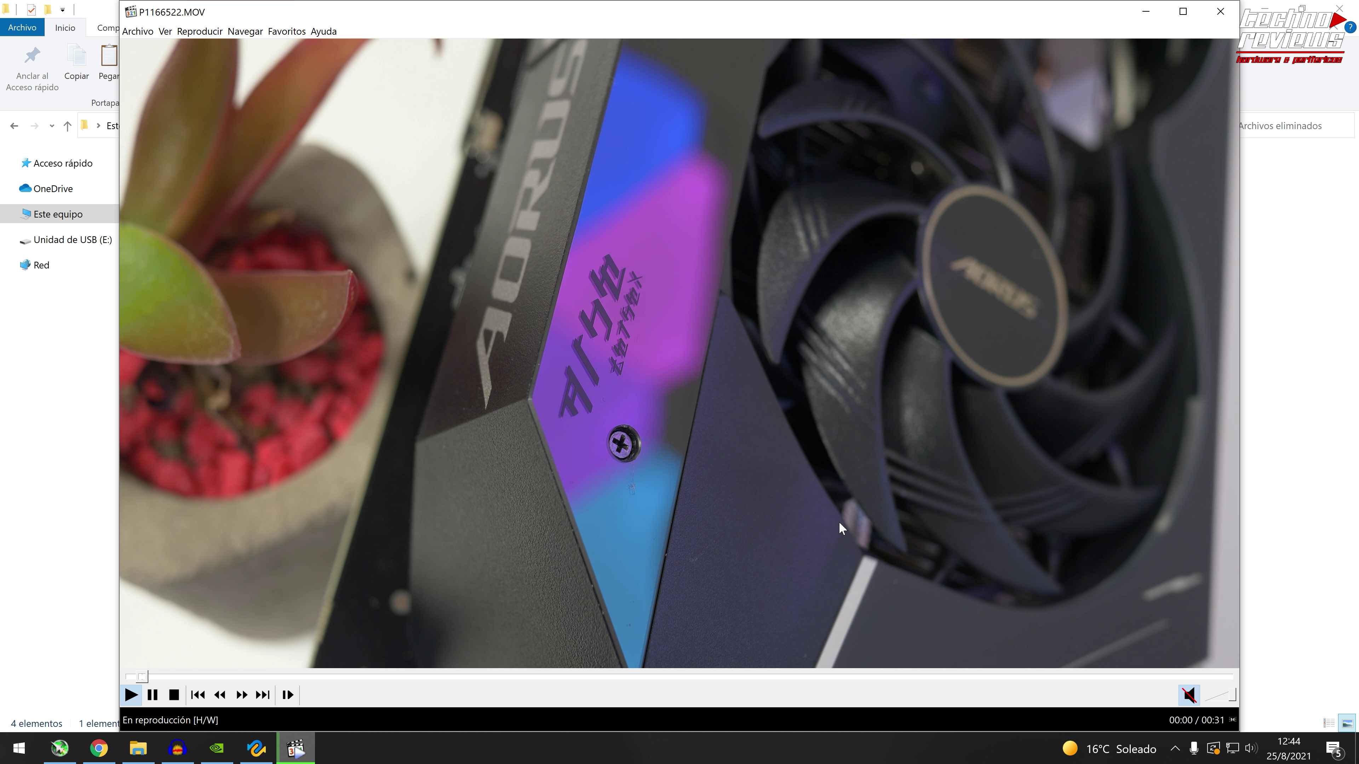
drag(696, 676, 1100, 675)
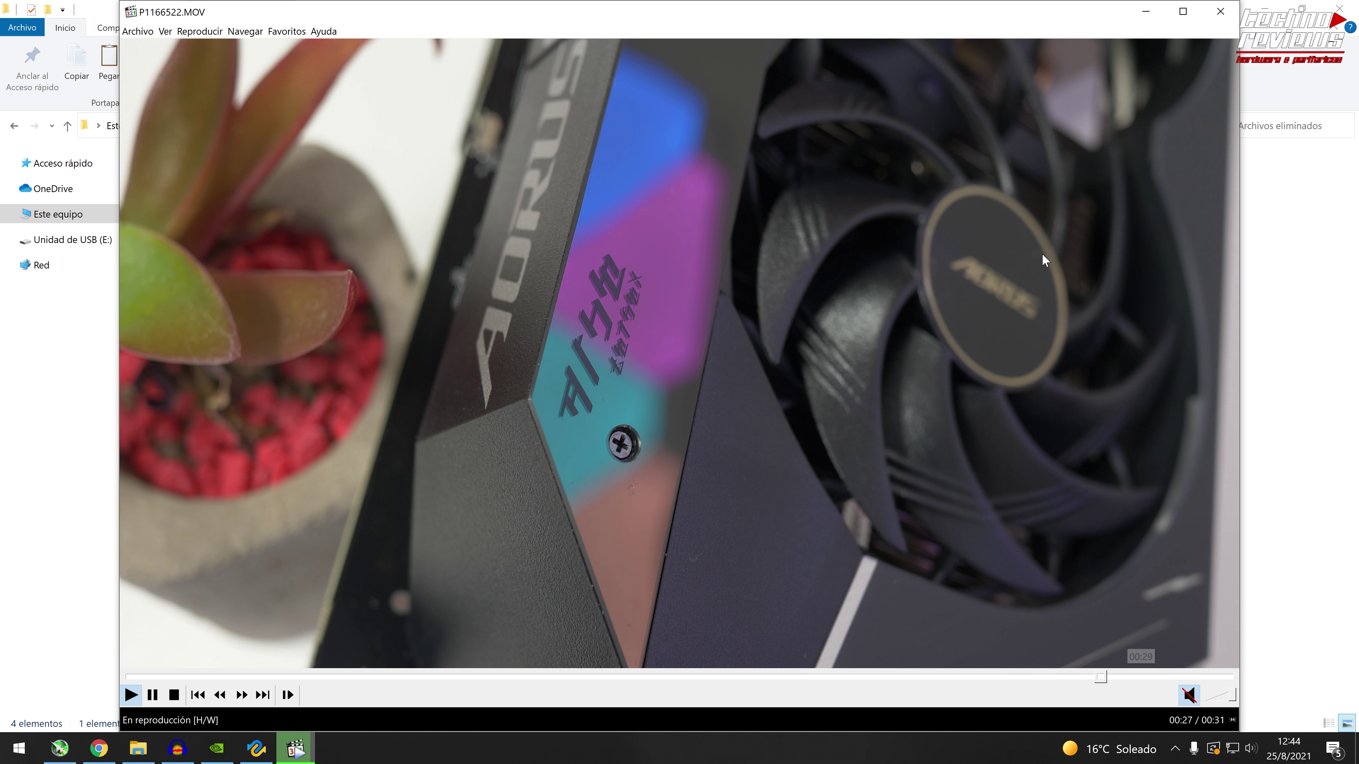
click(1221, 11)
click(396, 239)
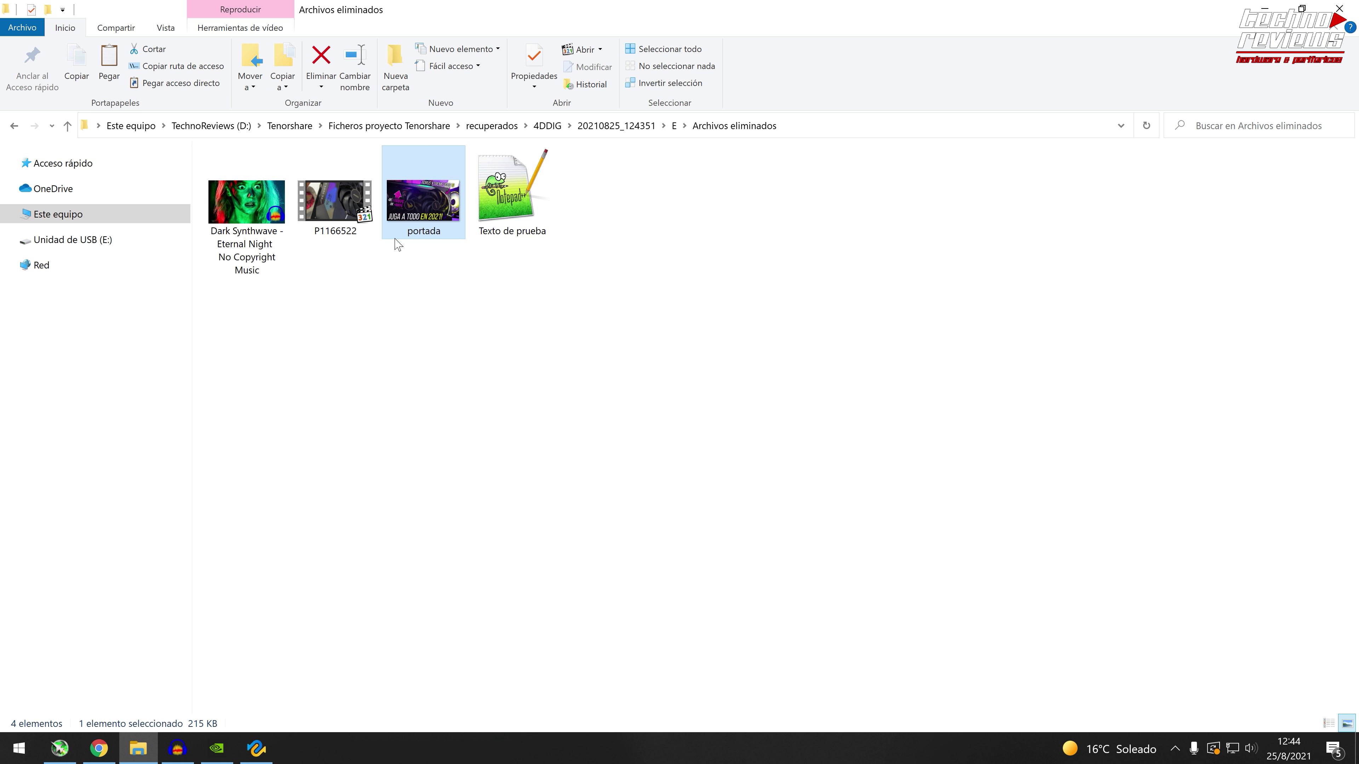
double_click(396, 238)
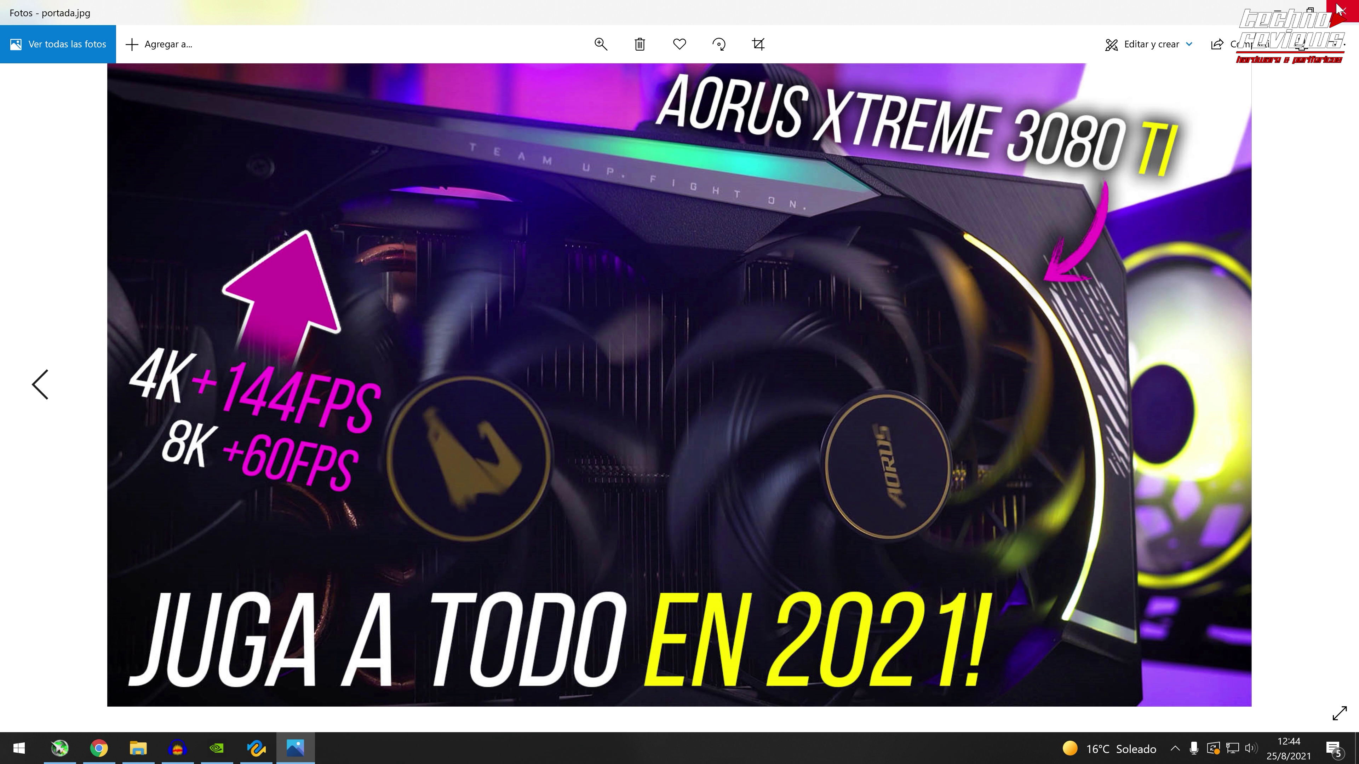
Close the portada image, then open the recovered Texto de prueba file to check its contents and close it.
click(1339, 9)
double_click(513, 171)
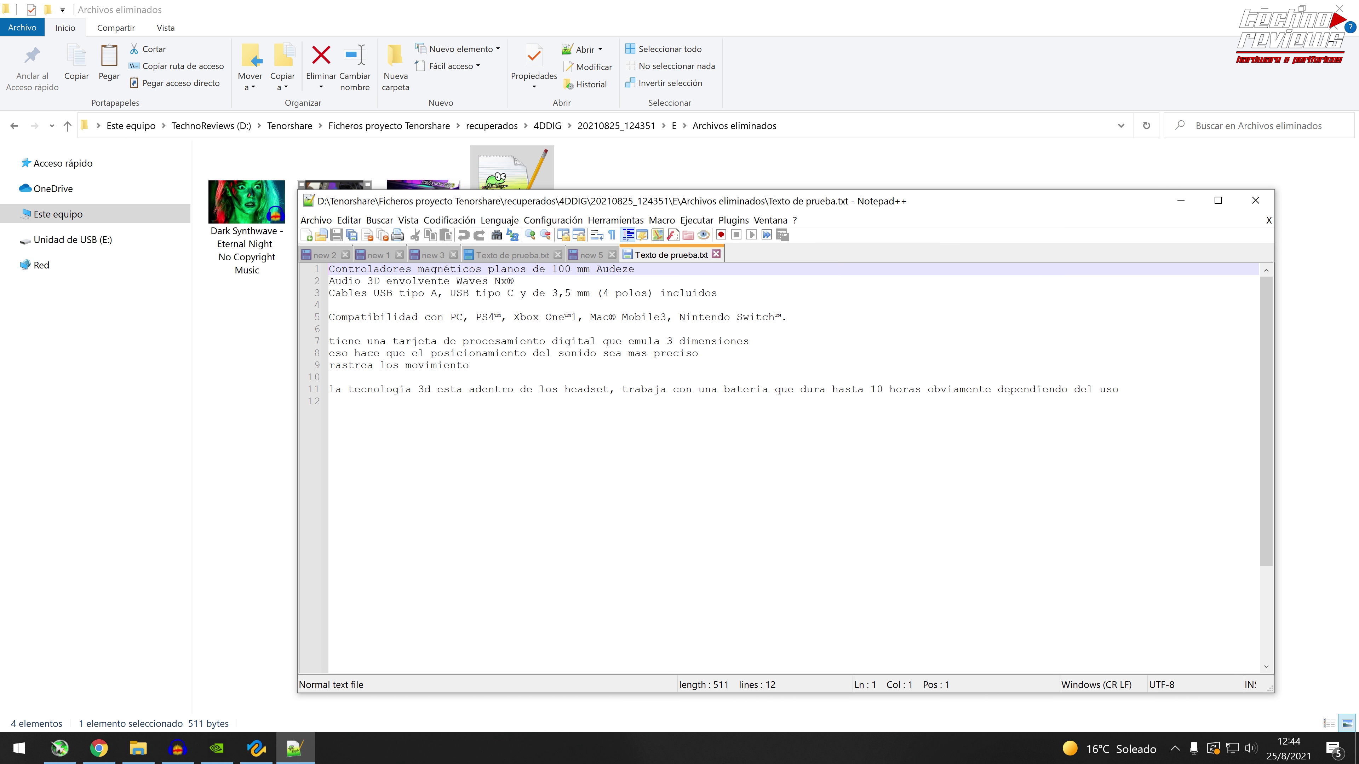
click(1256, 201)
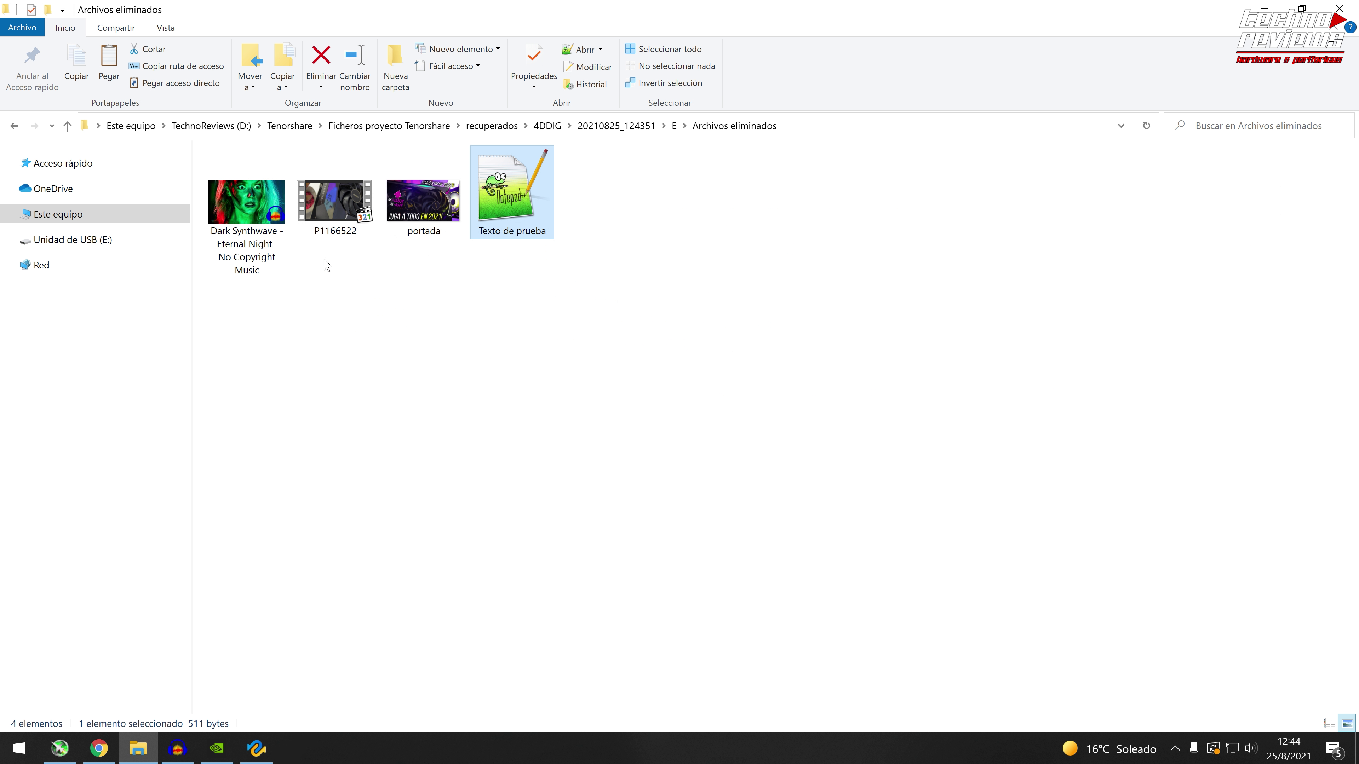
Go back up to the recuperados folder and delete the 4DDIG folder inside it.
click(420, 128)
double_click(265, 211)
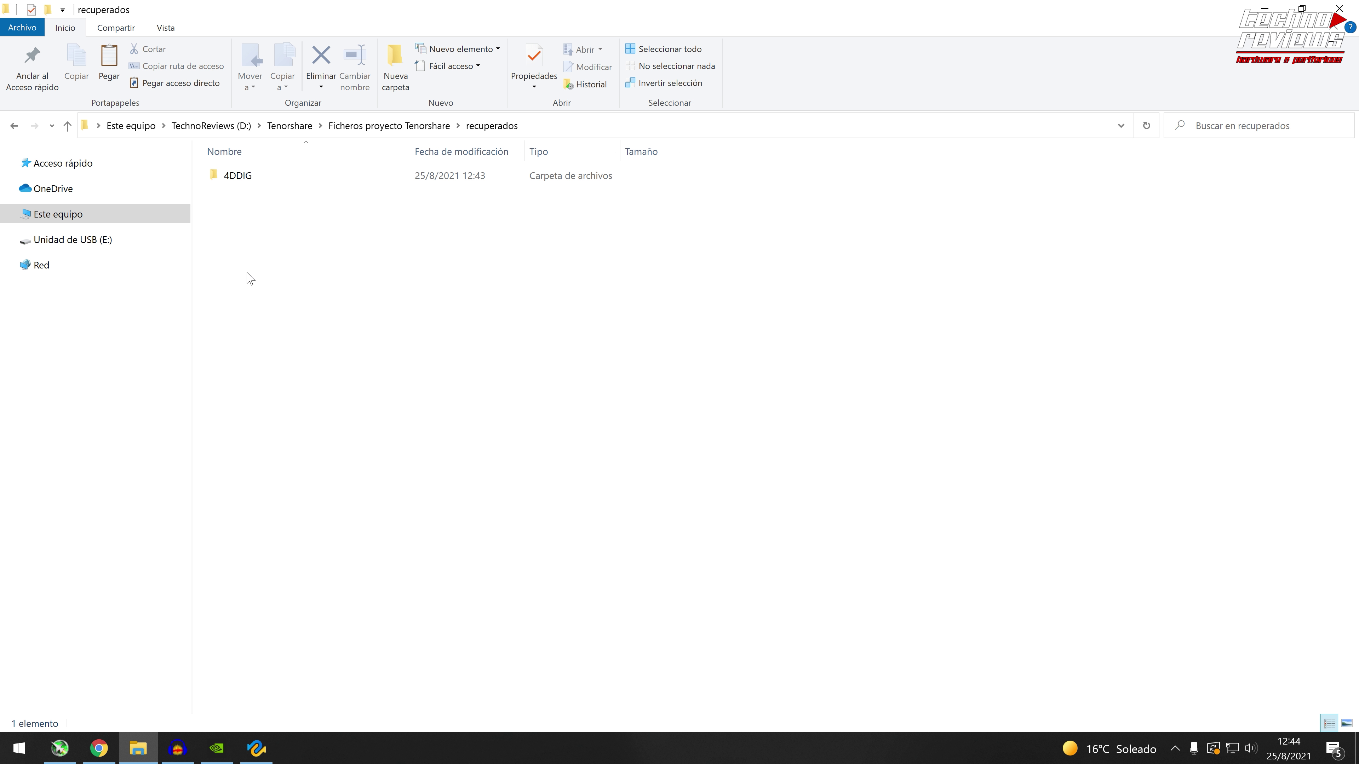
click(246, 179)
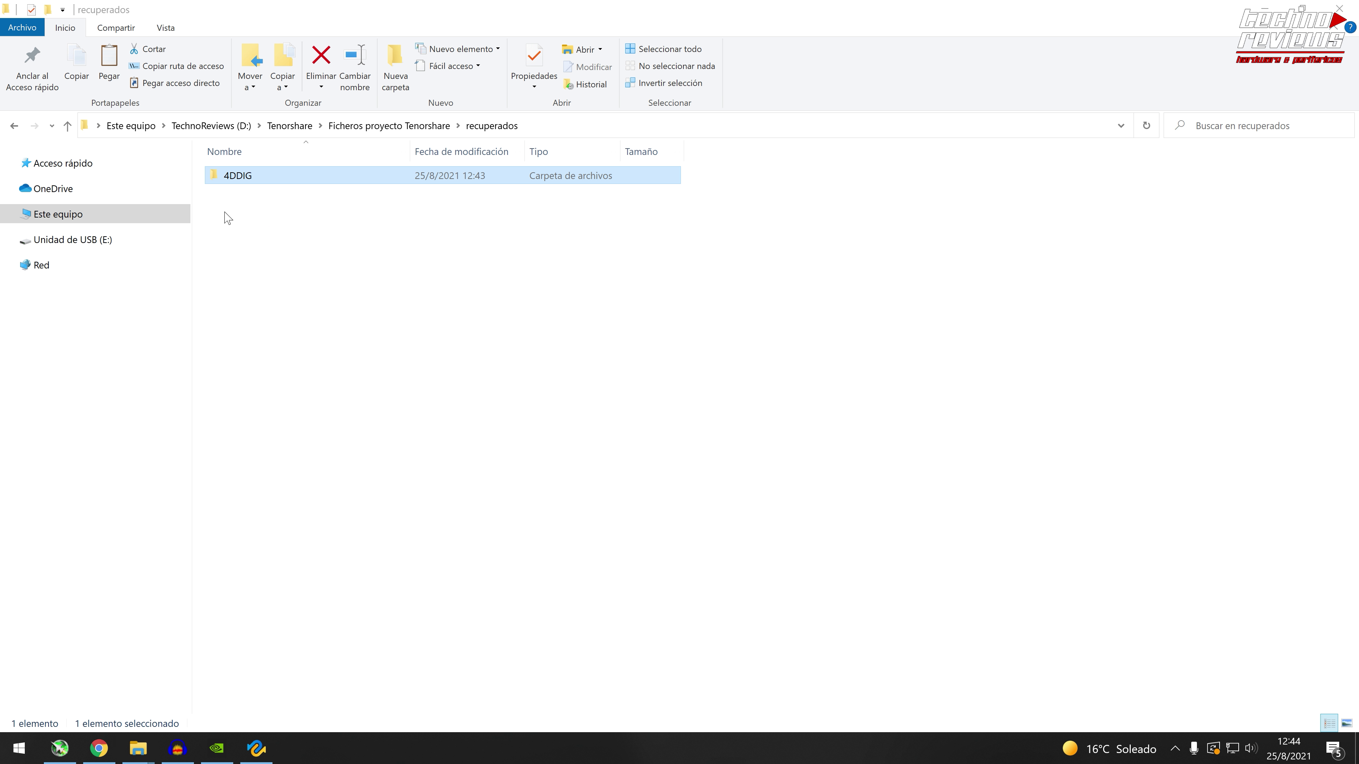
key(Delete)
Copy the four test files from Ficheros proyecto Tenorshare to Unidad de USB (E:), then reopen the drive from Este equipo to check them.
click(393, 128)
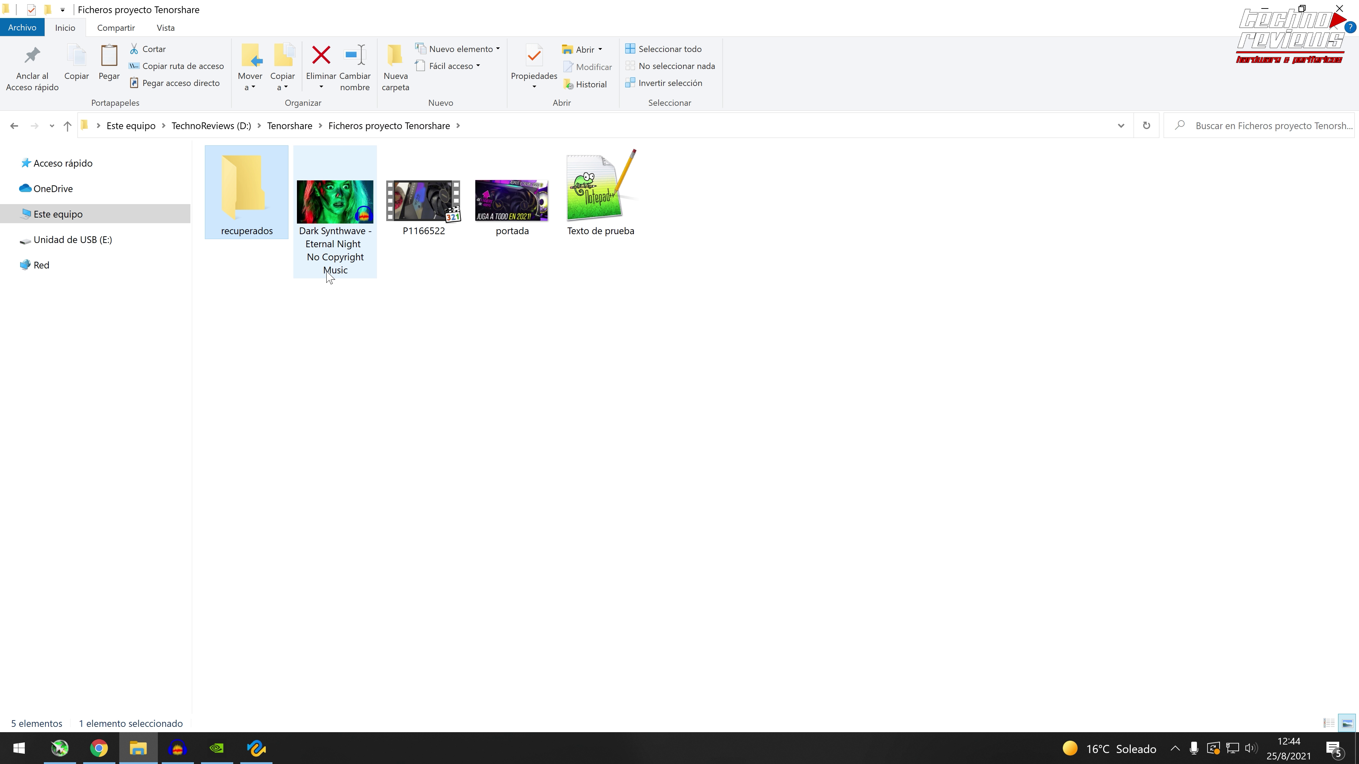
drag(332, 301, 634, 194)
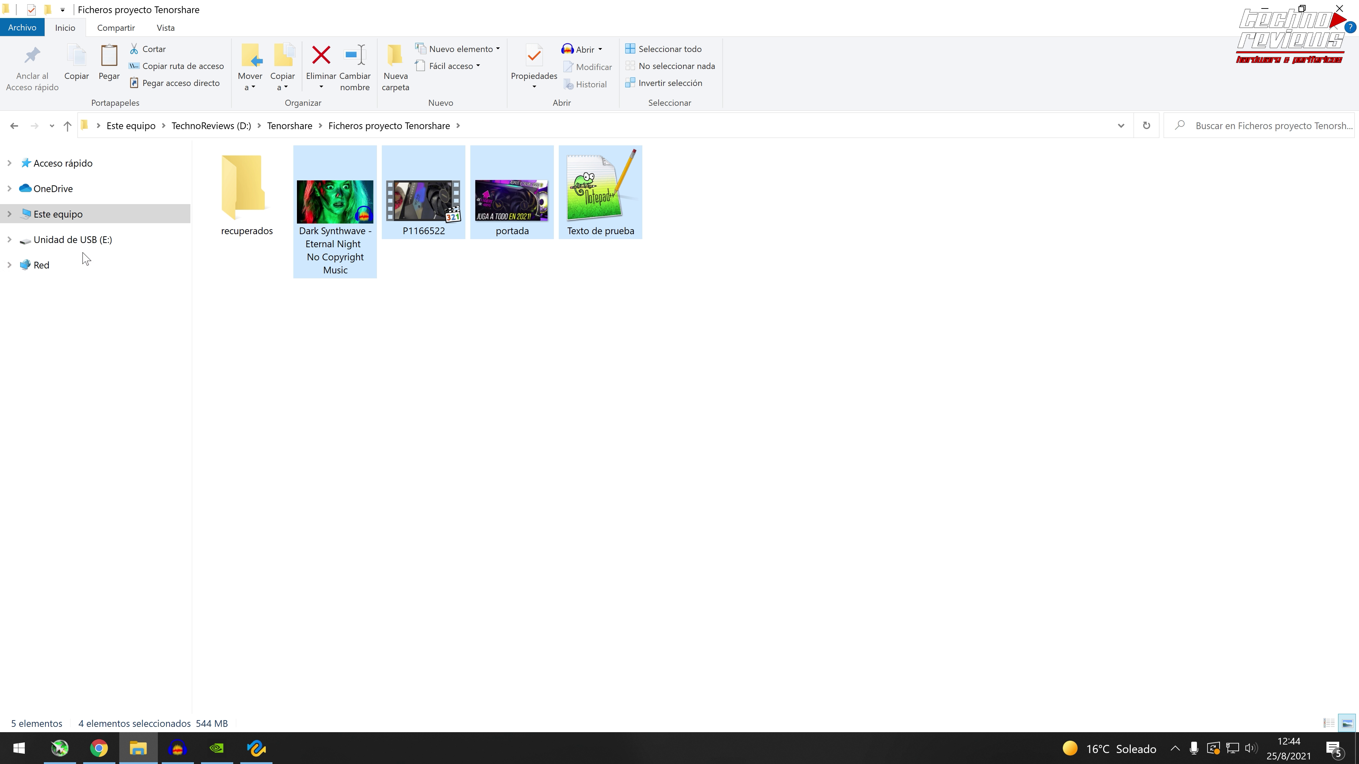
click(117, 242)
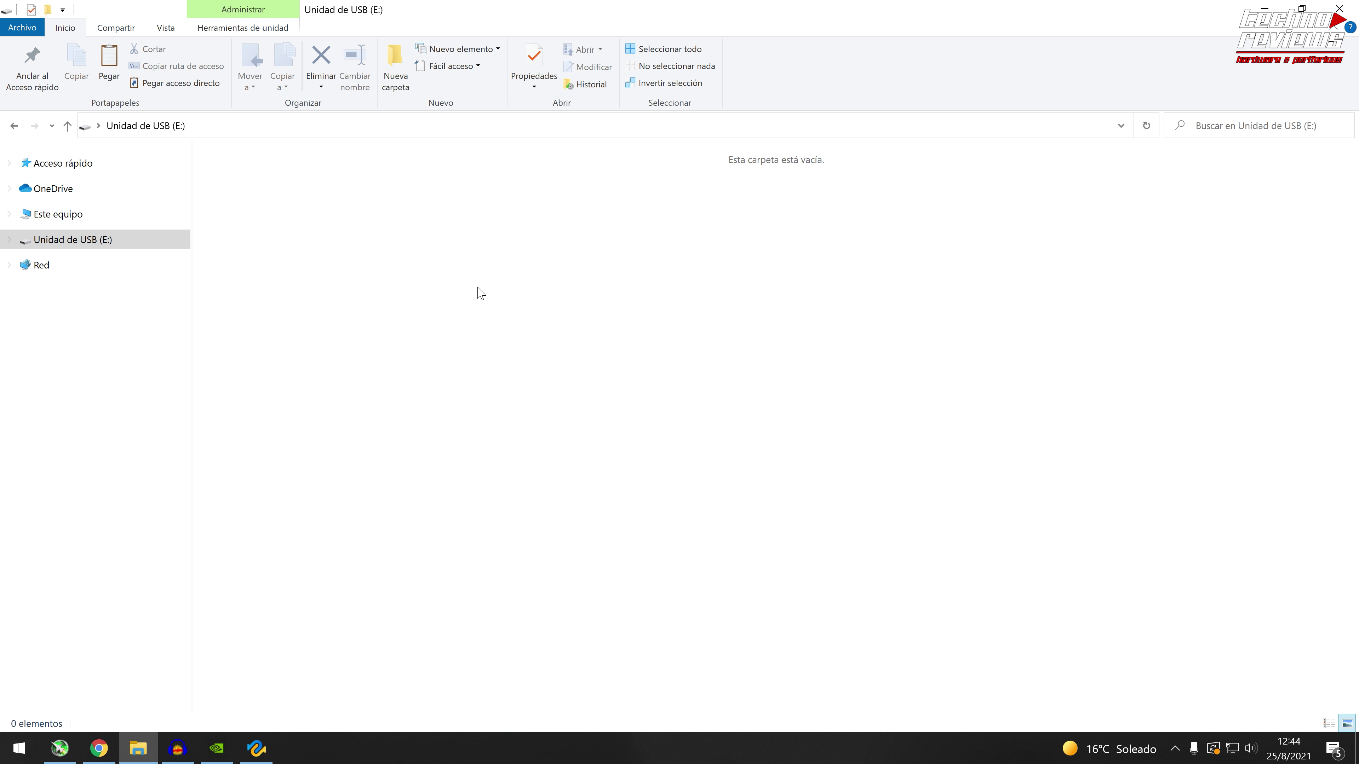
key(ctrl+v)
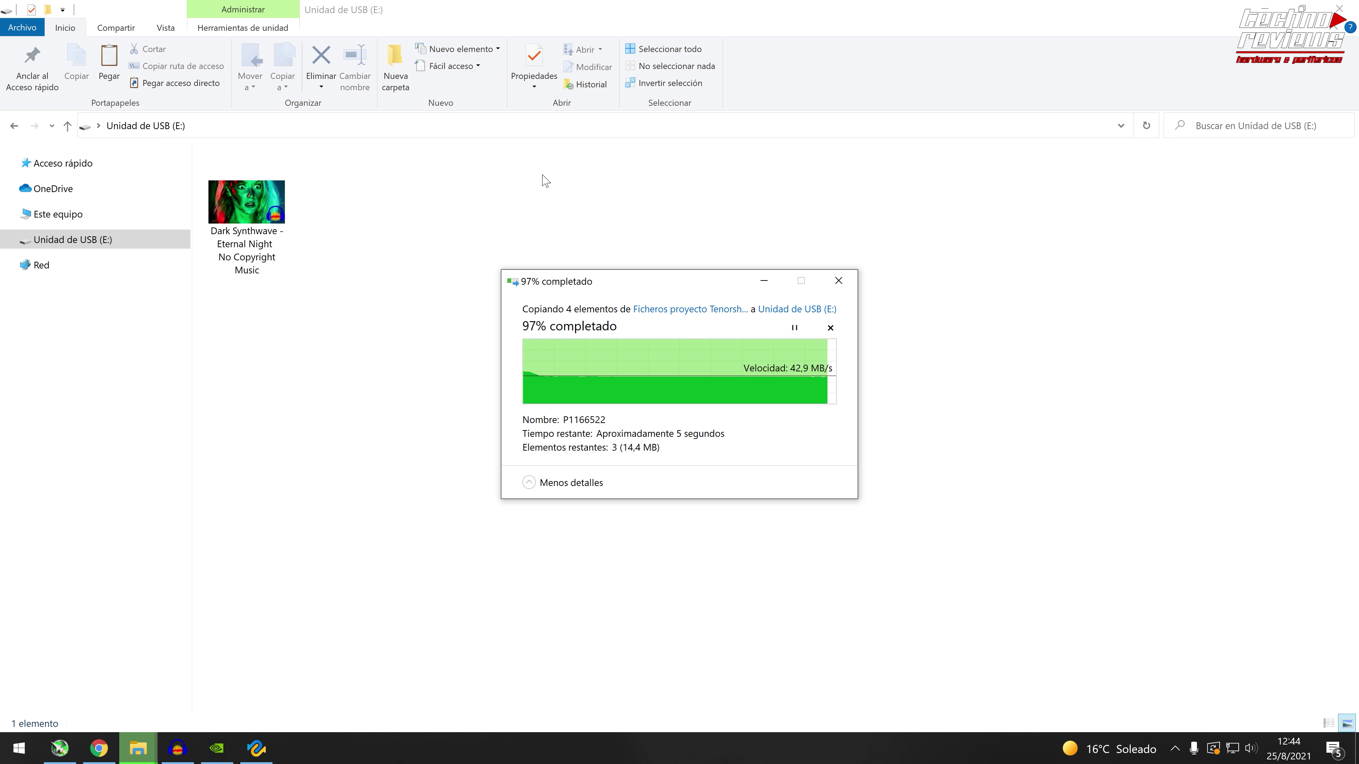
right_click(371, 335)
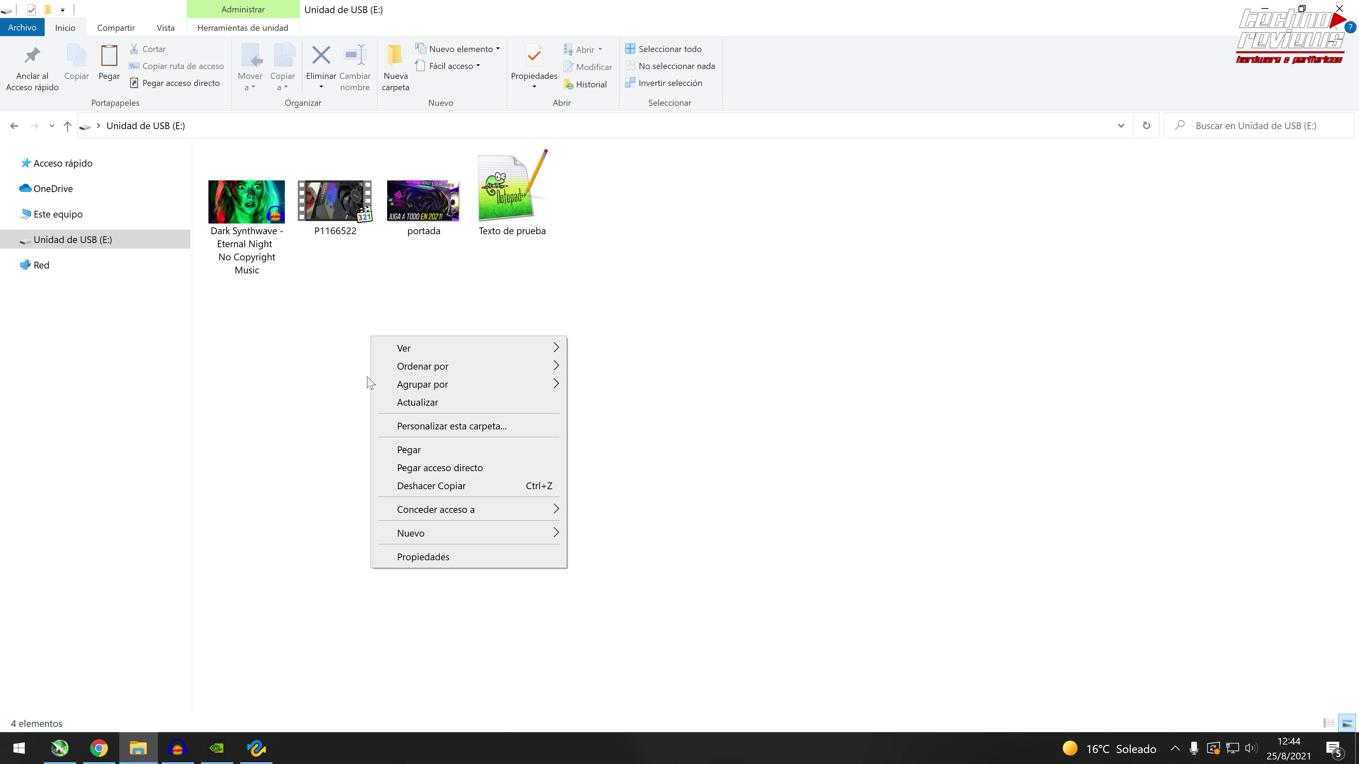
click(270, 317)
click(67, 126)
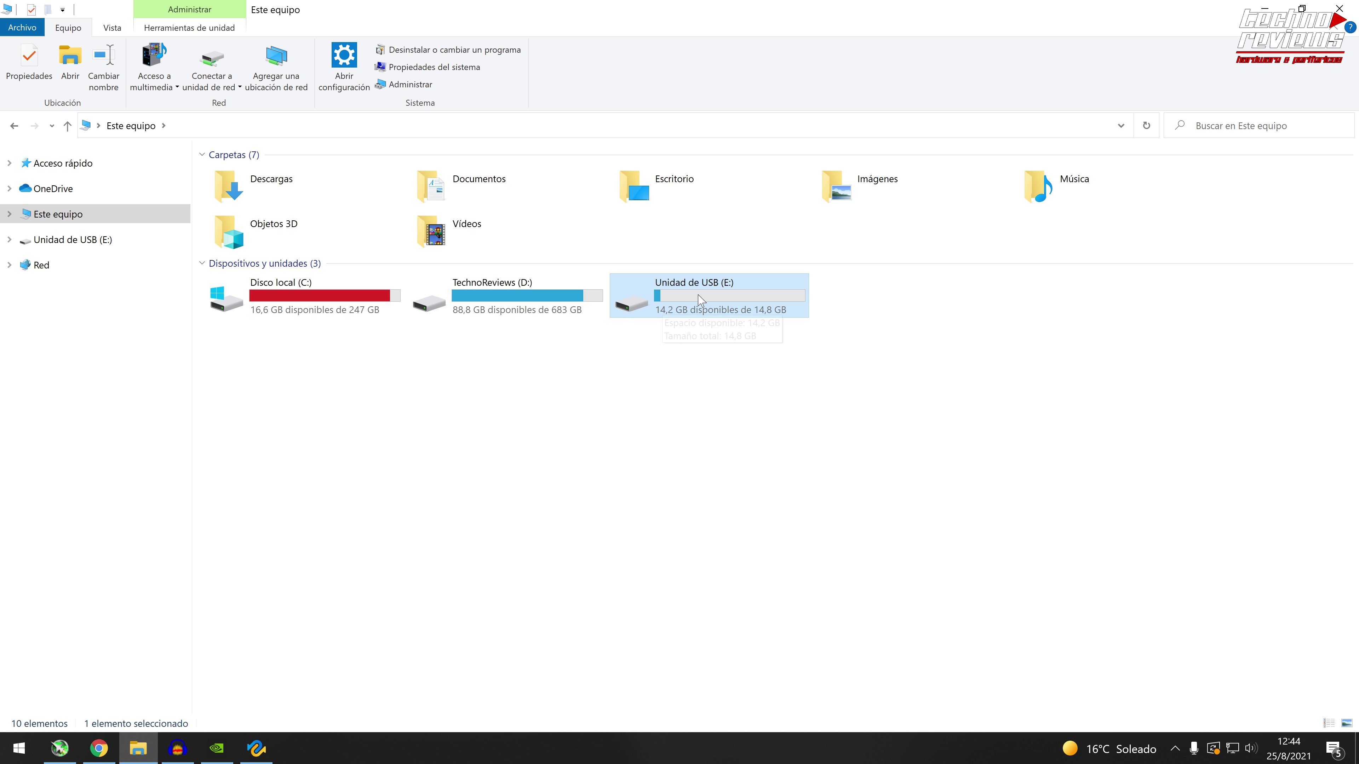
double_click(688, 305)
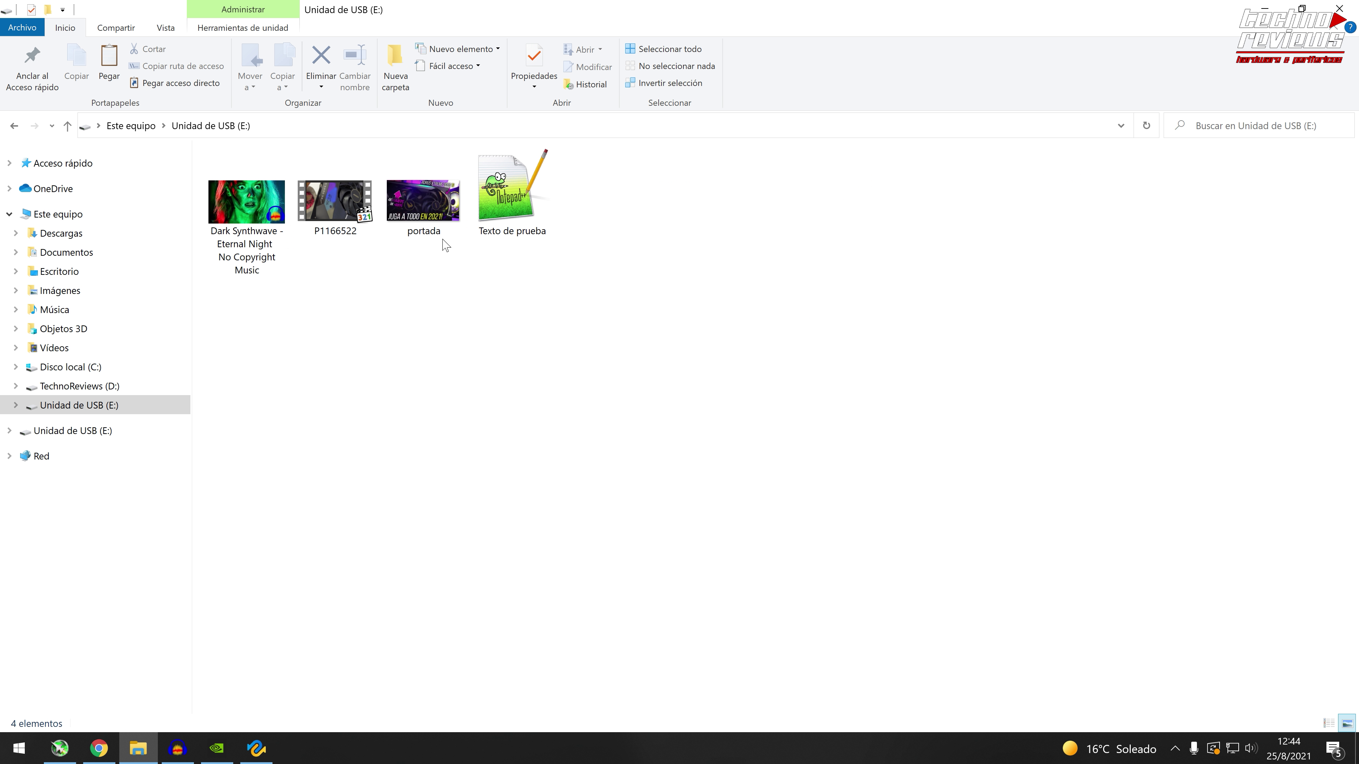
Quick-format Unidad de USB (E:) as NTFS with a 4096-byte allocation unit, and open the drive to check its contents.
click(154, 132)
right_click(686, 312)
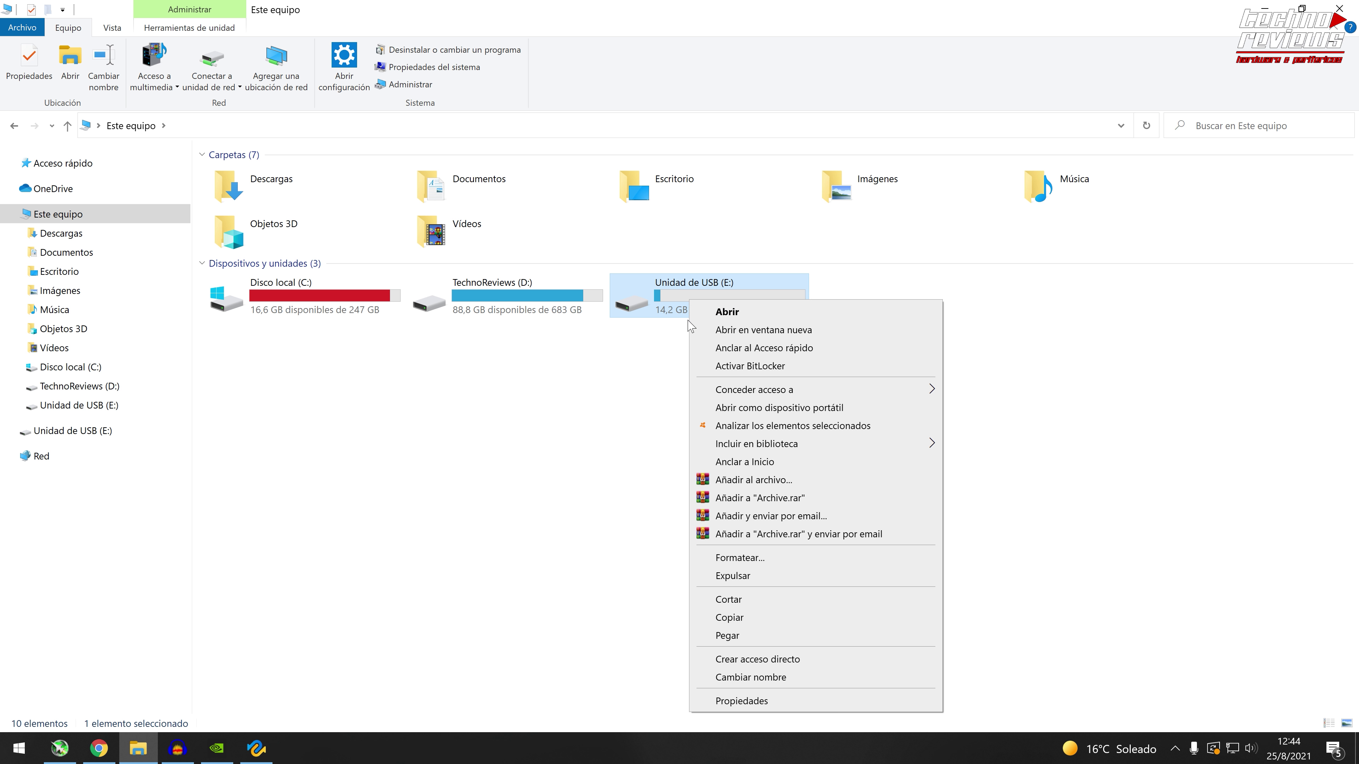
click(733, 561)
click(144, 557)
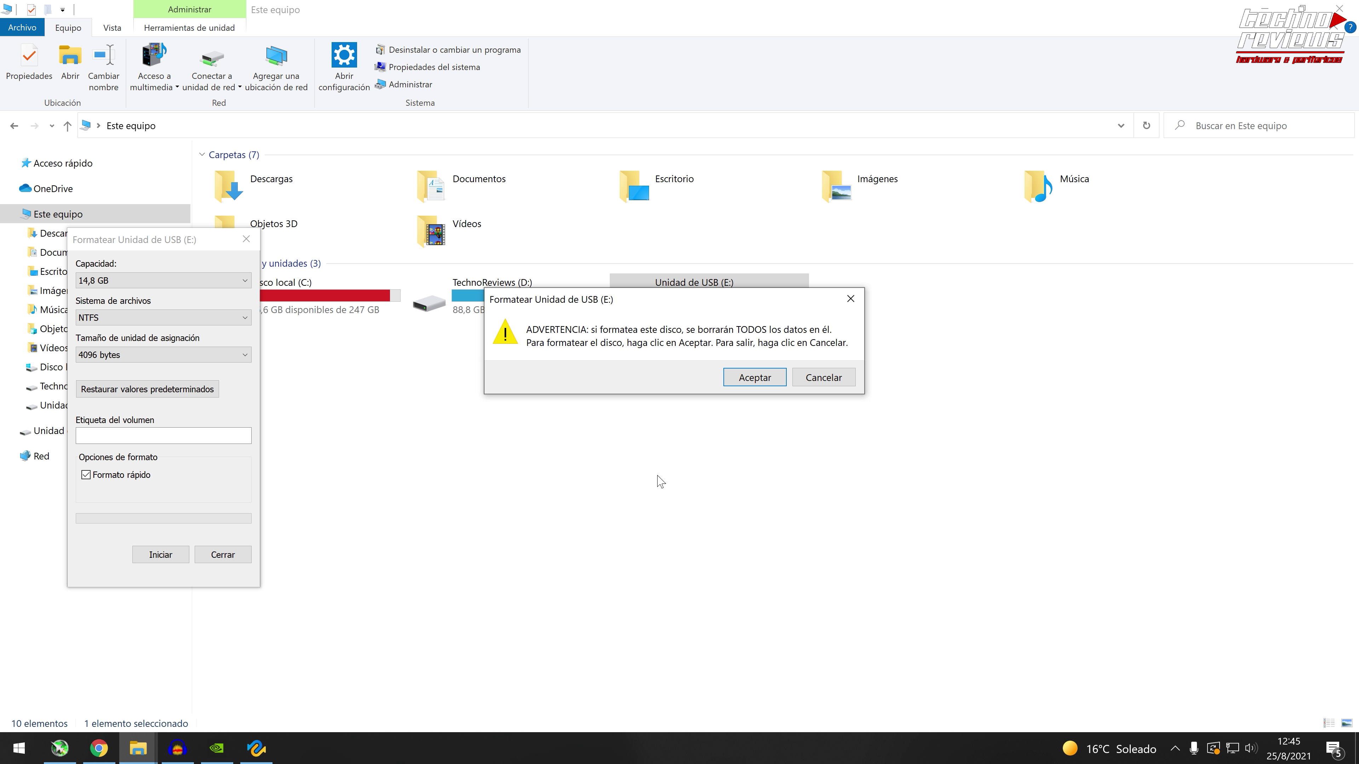
click(753, 378)
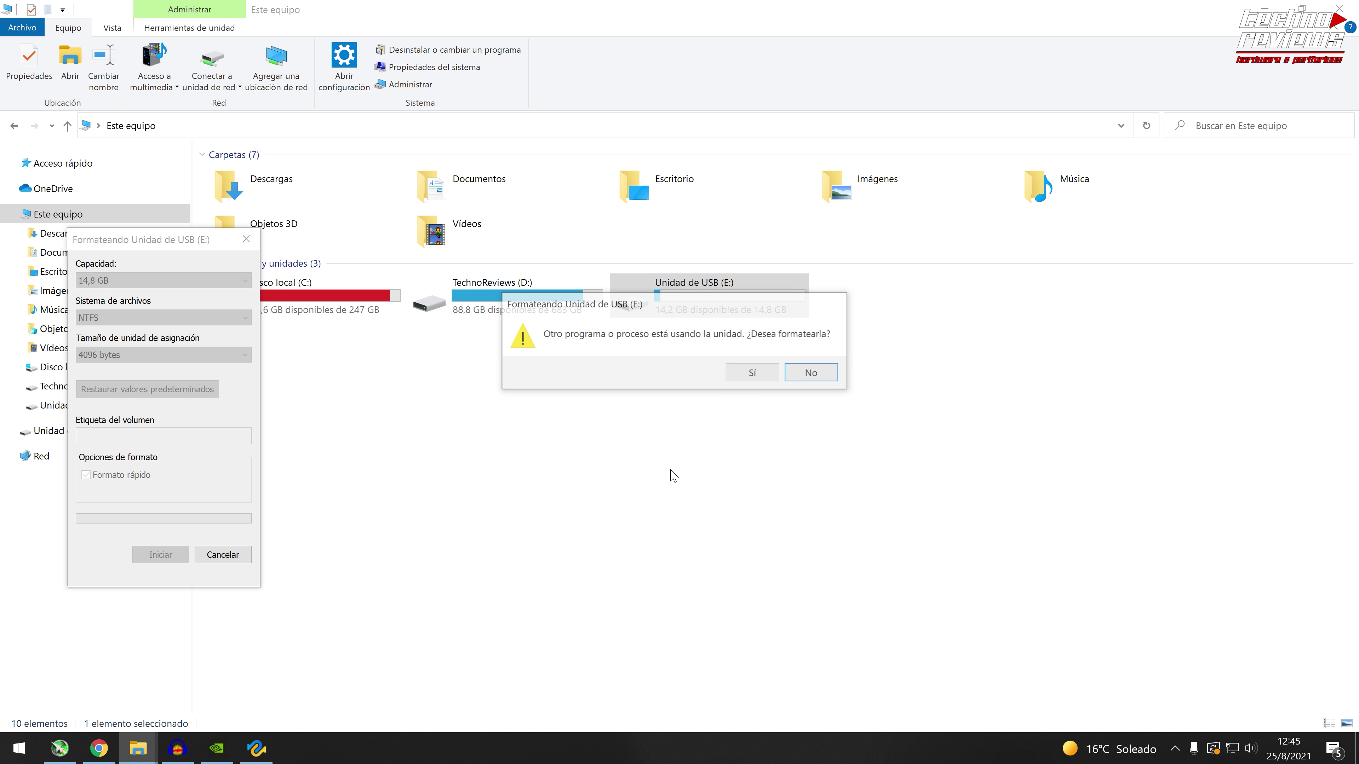
click(752, 374)
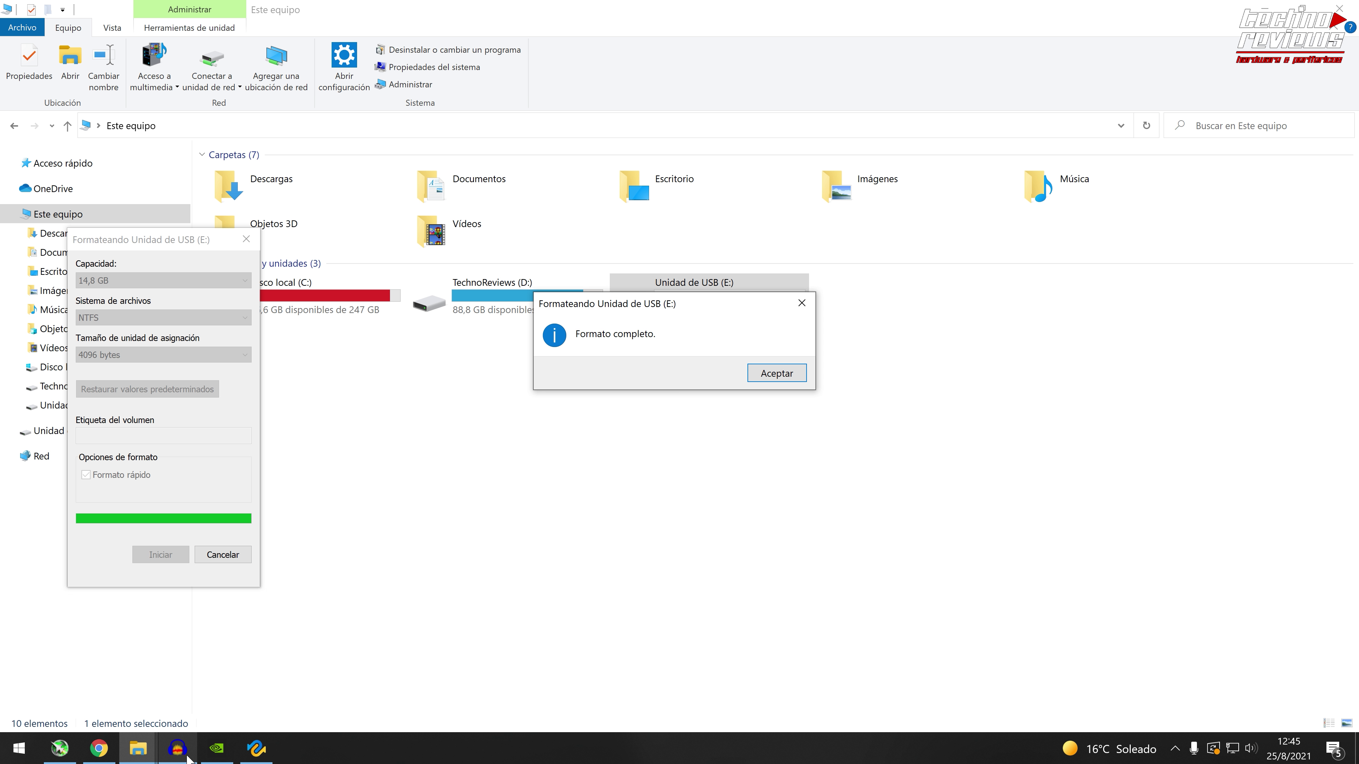
click(177, 749)
click(177, 749)
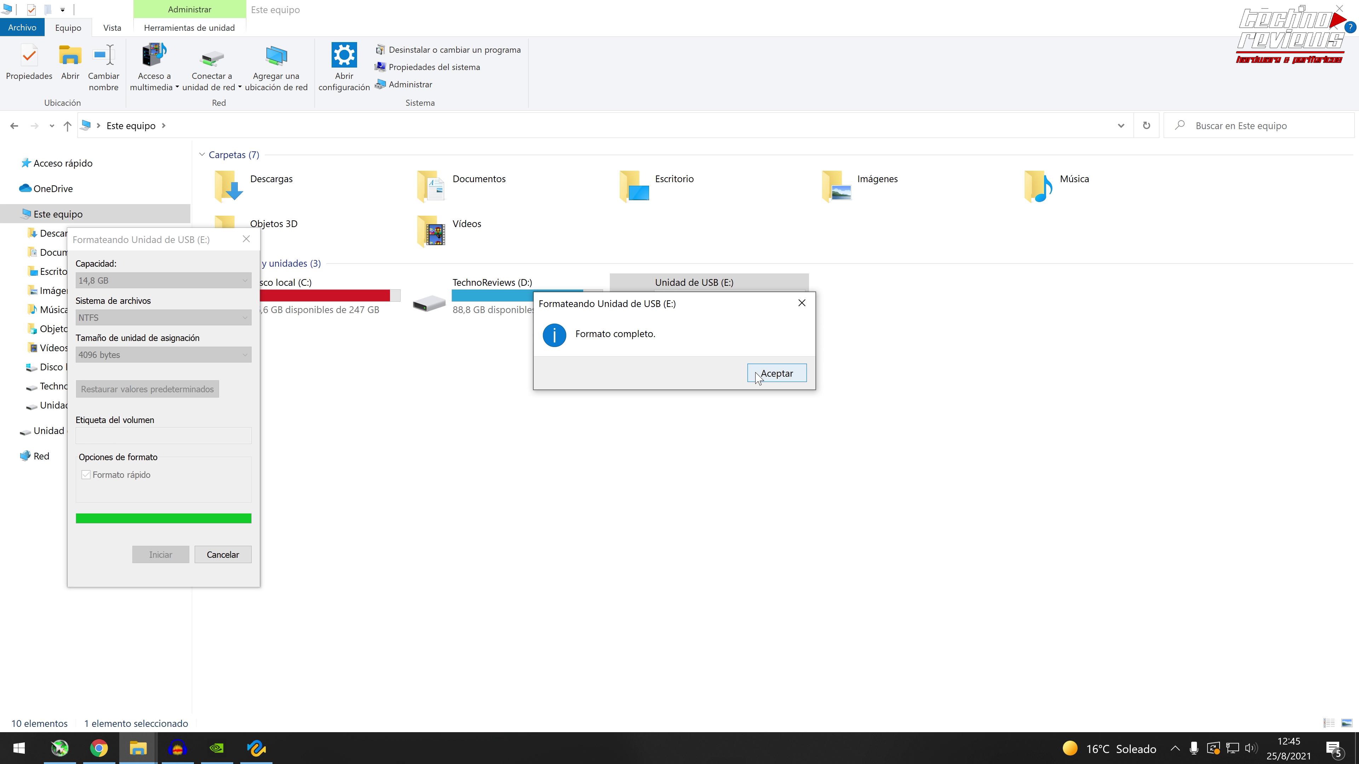
click(777, 373)
click(224, 555)
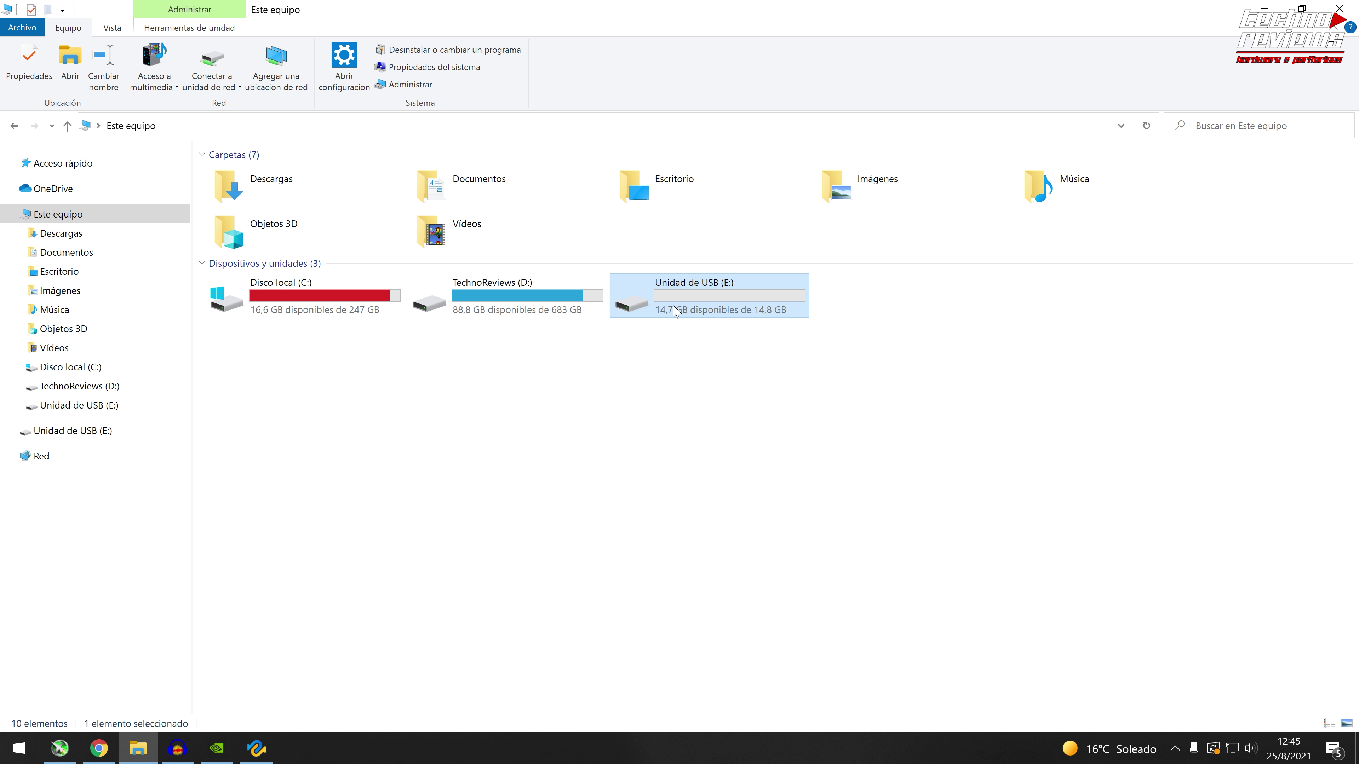
double_click(735, 313)
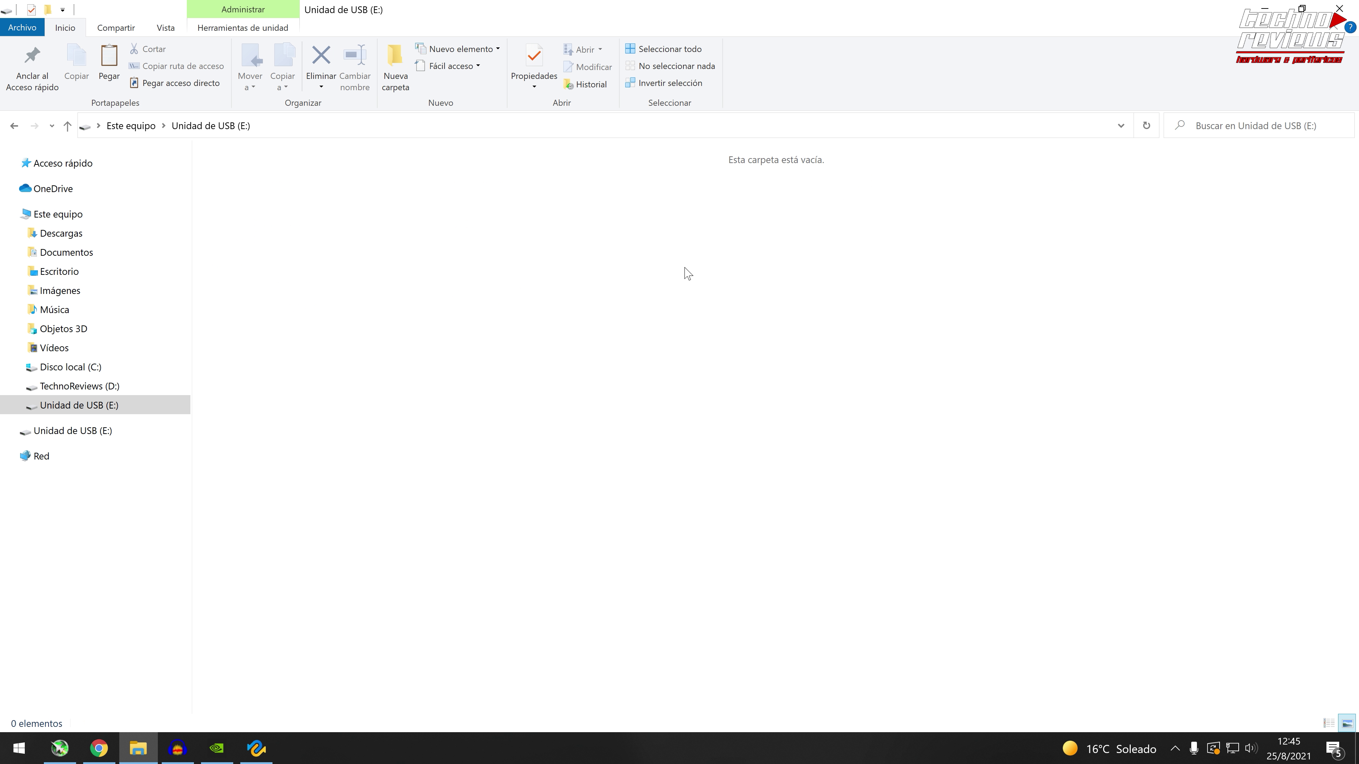
drag(205, 149, 1146, 554)
Switch to Tenorshare 4DDiG, leave the previous recovery results for the start page, and start scanning Unidad de USB (E:).
click(256, 748)
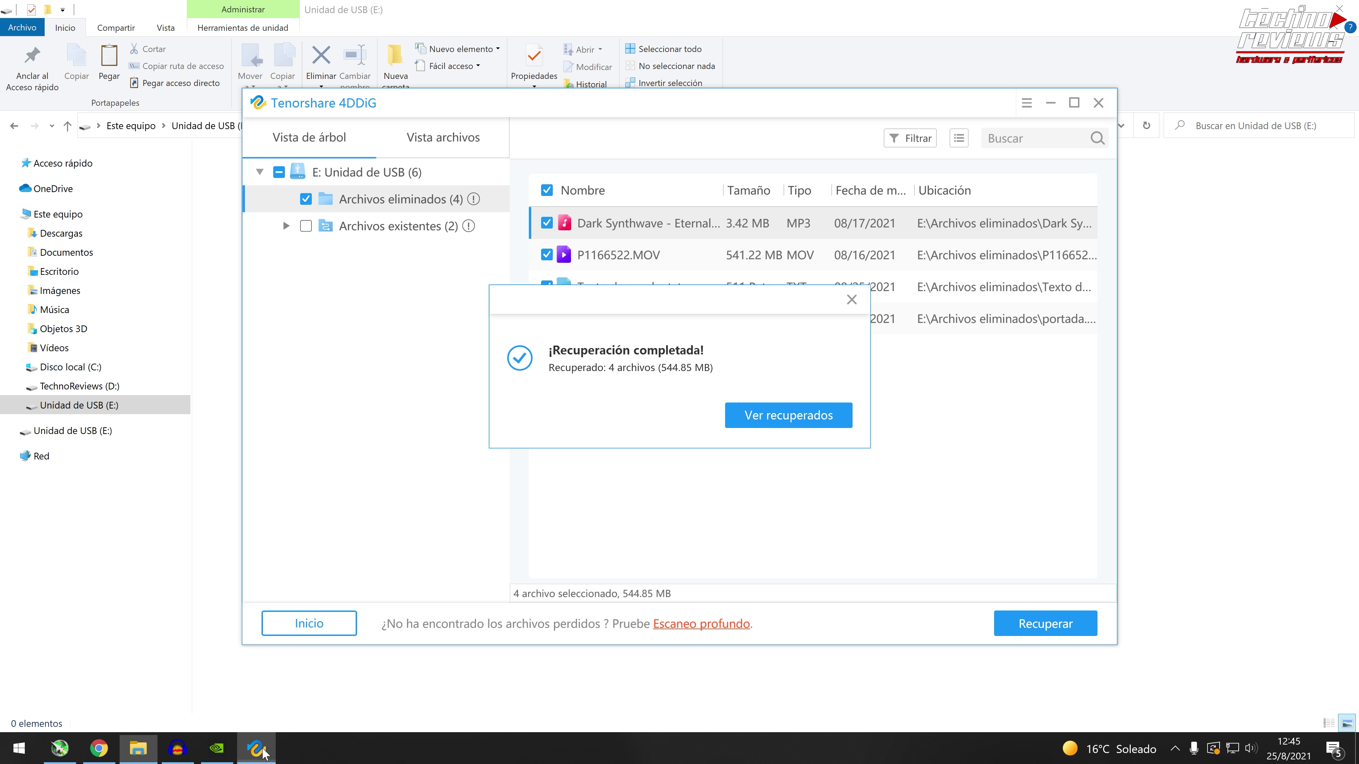
click(850, 300)
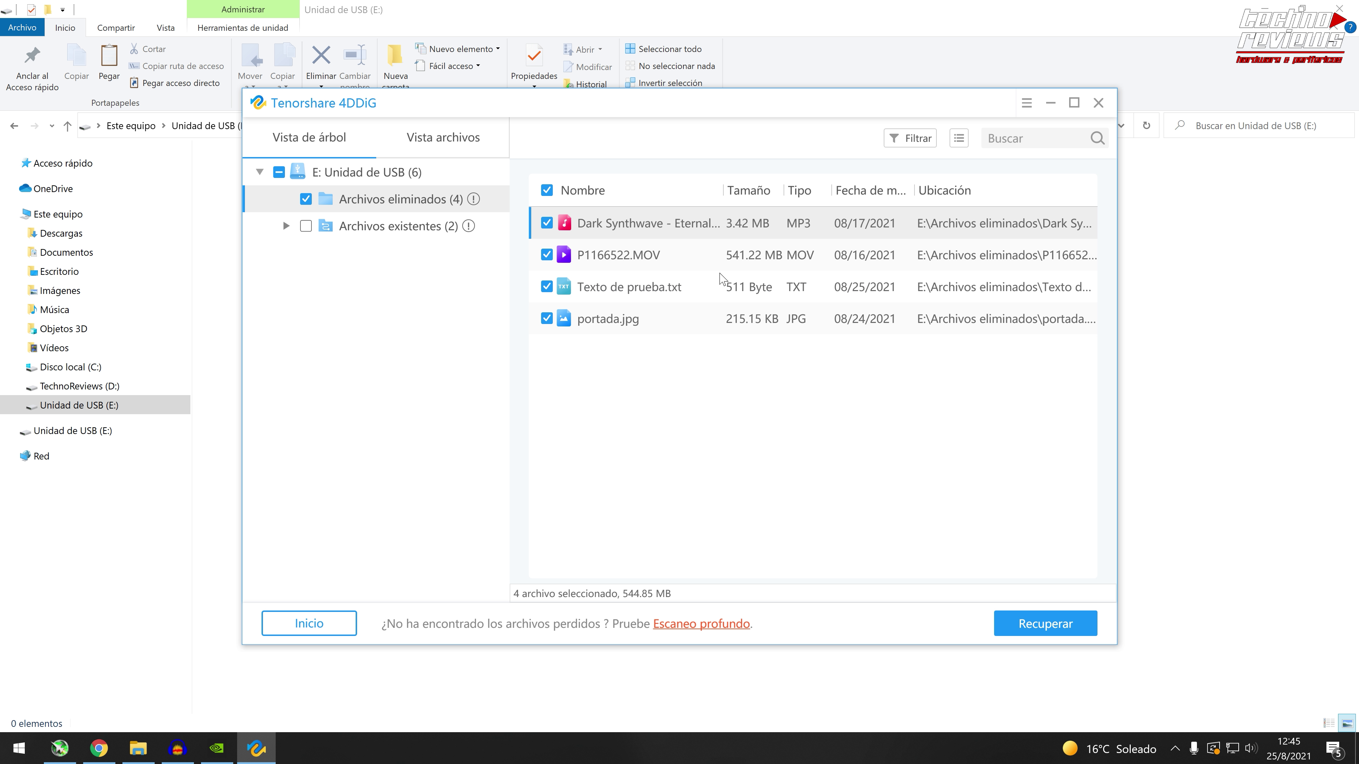
click(308, 624)
click(686, 416)
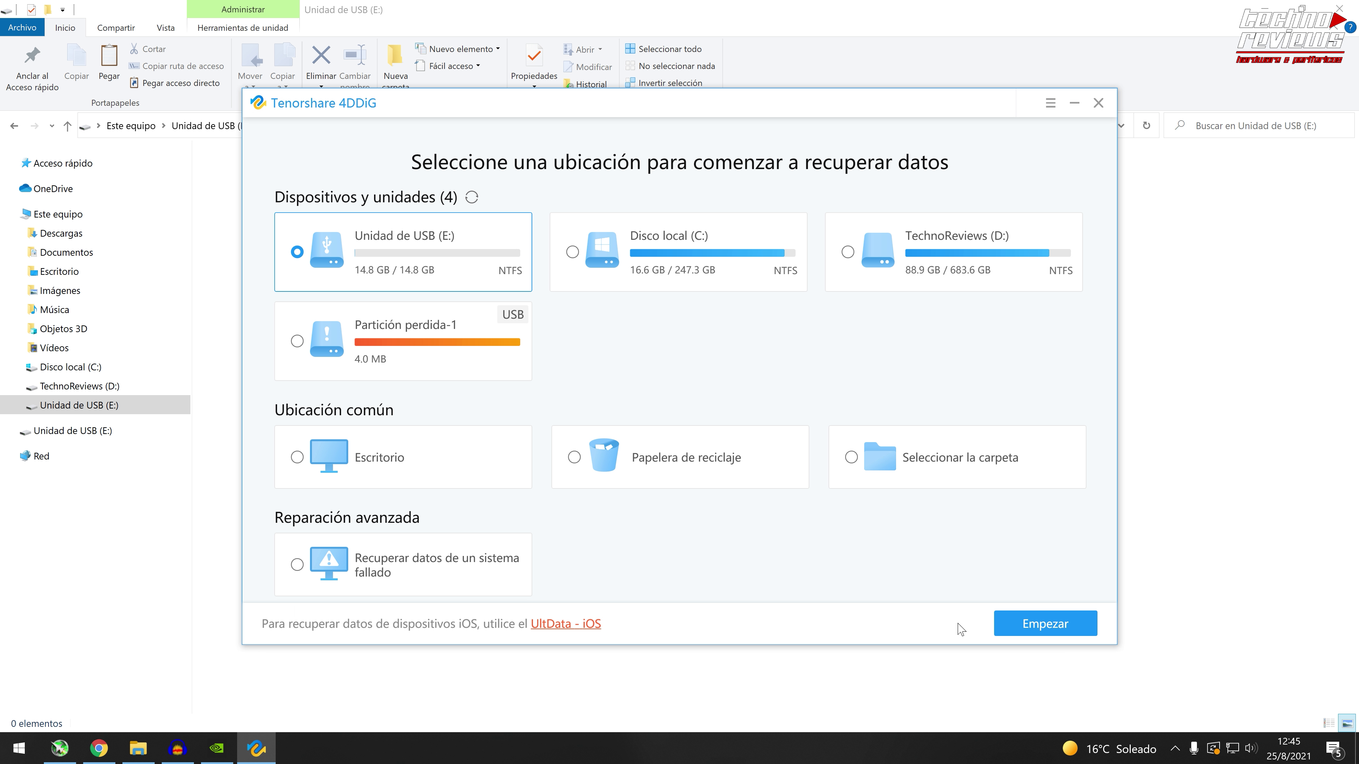
click(1033, 625)
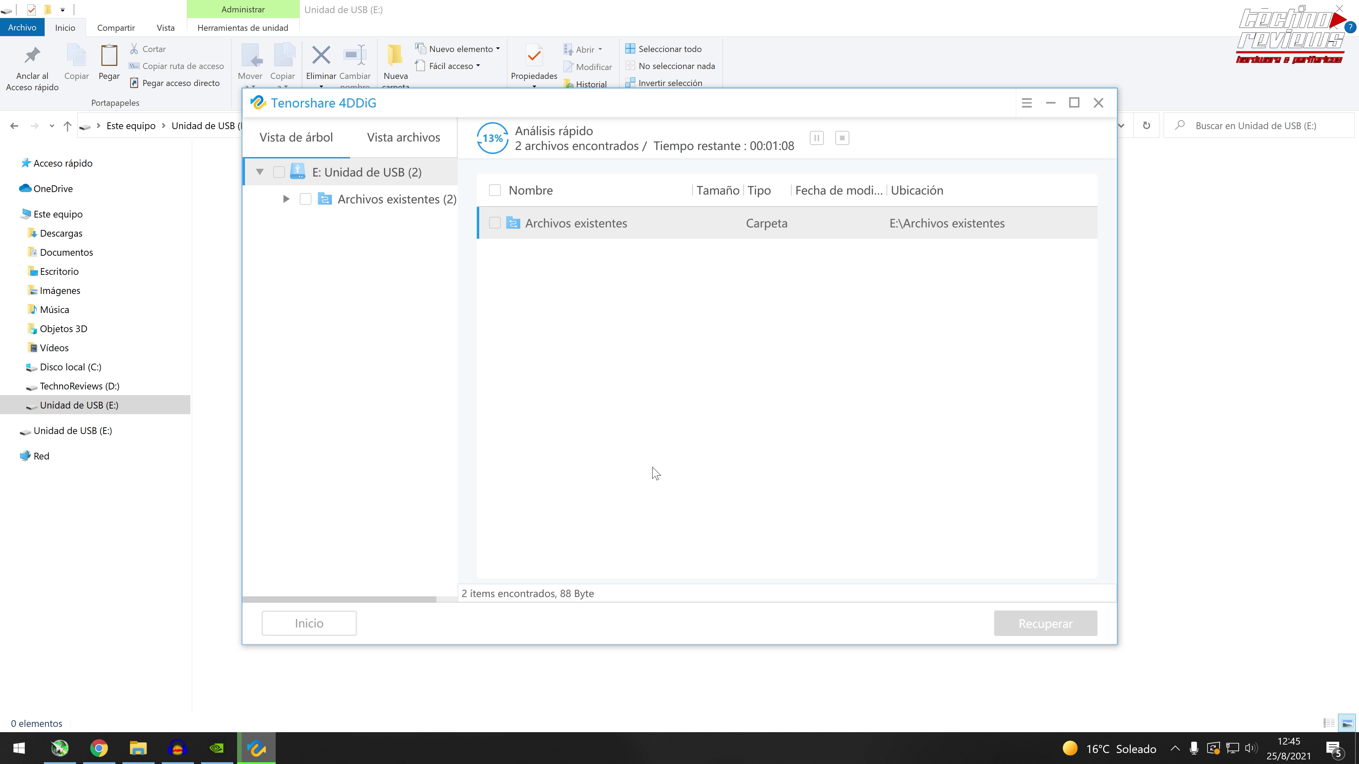
Examine the Archivos existentes branch of the USB drive during the quick scan, and dismiss the search tips when it ends.
click(285, 200)
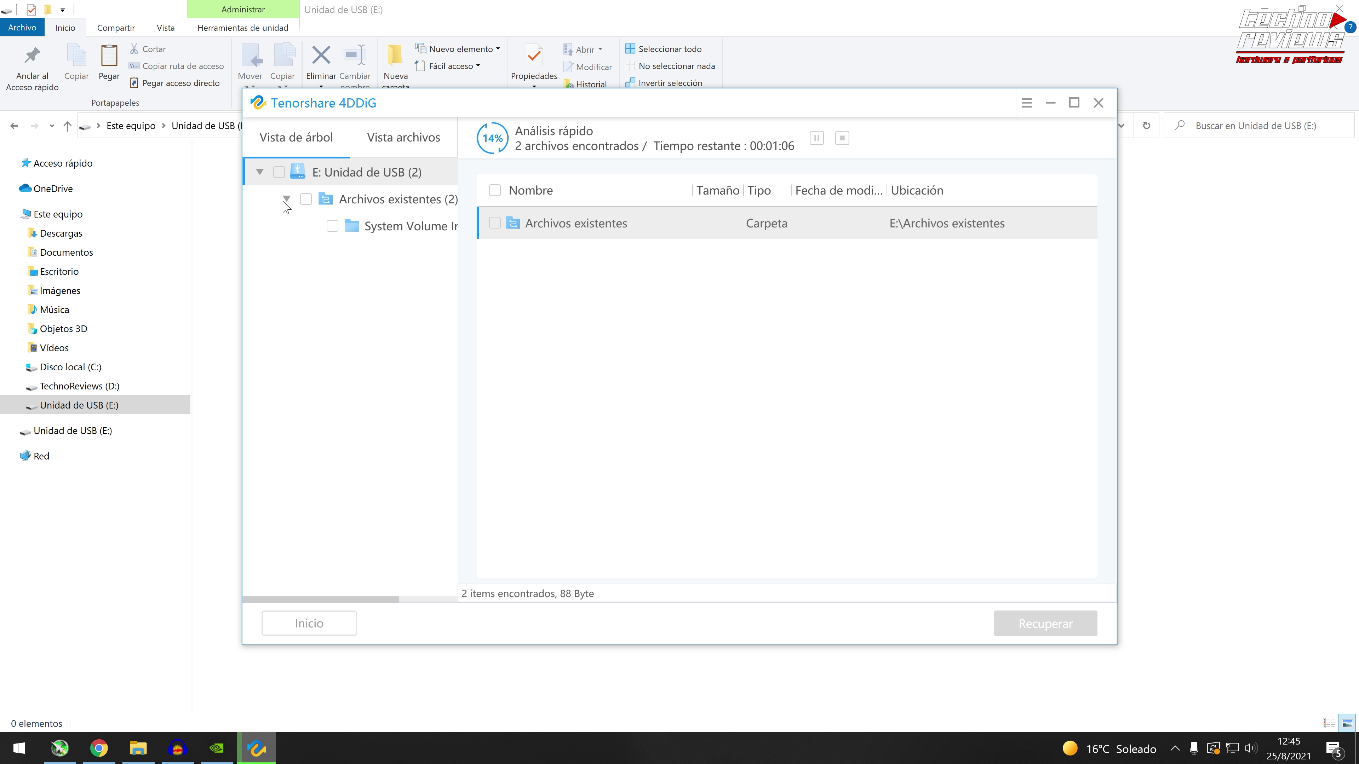
click(410, 209)
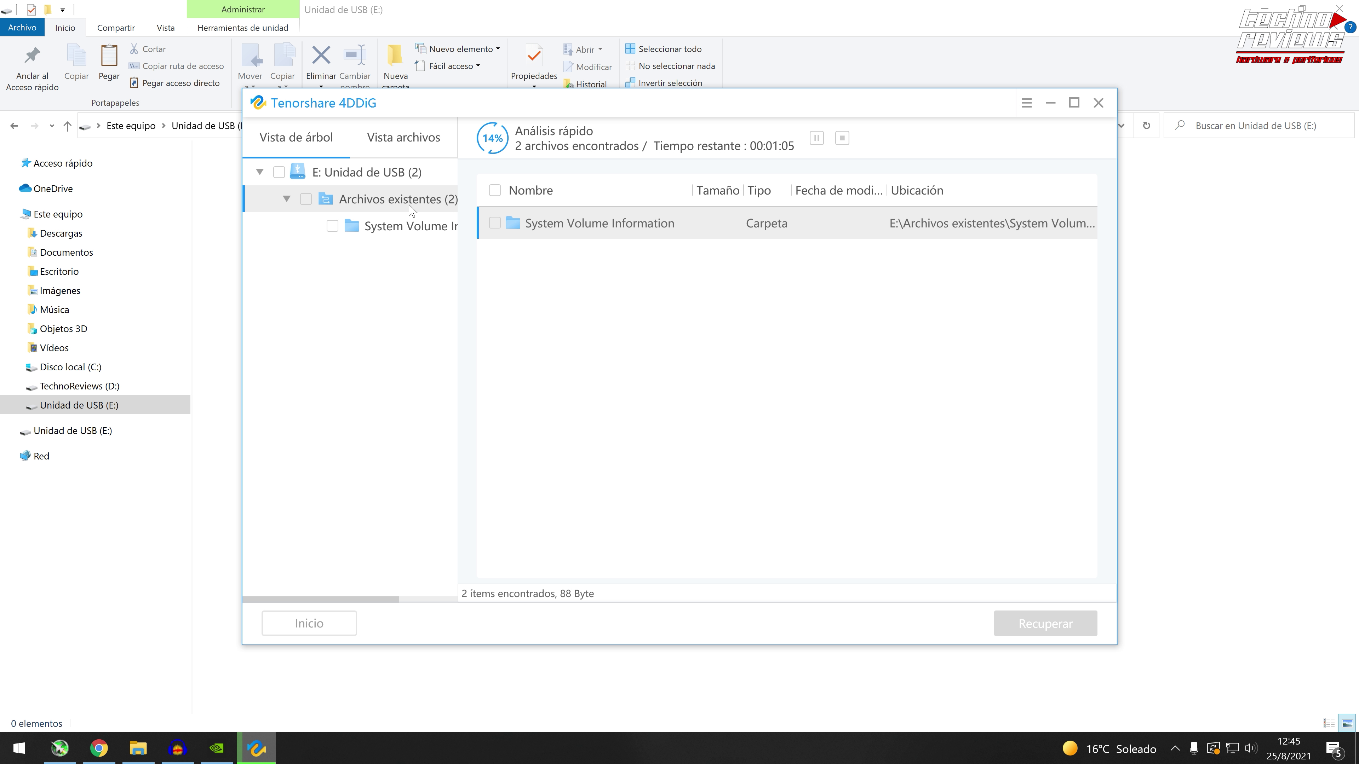
click(356, 172)
click(260, 172)
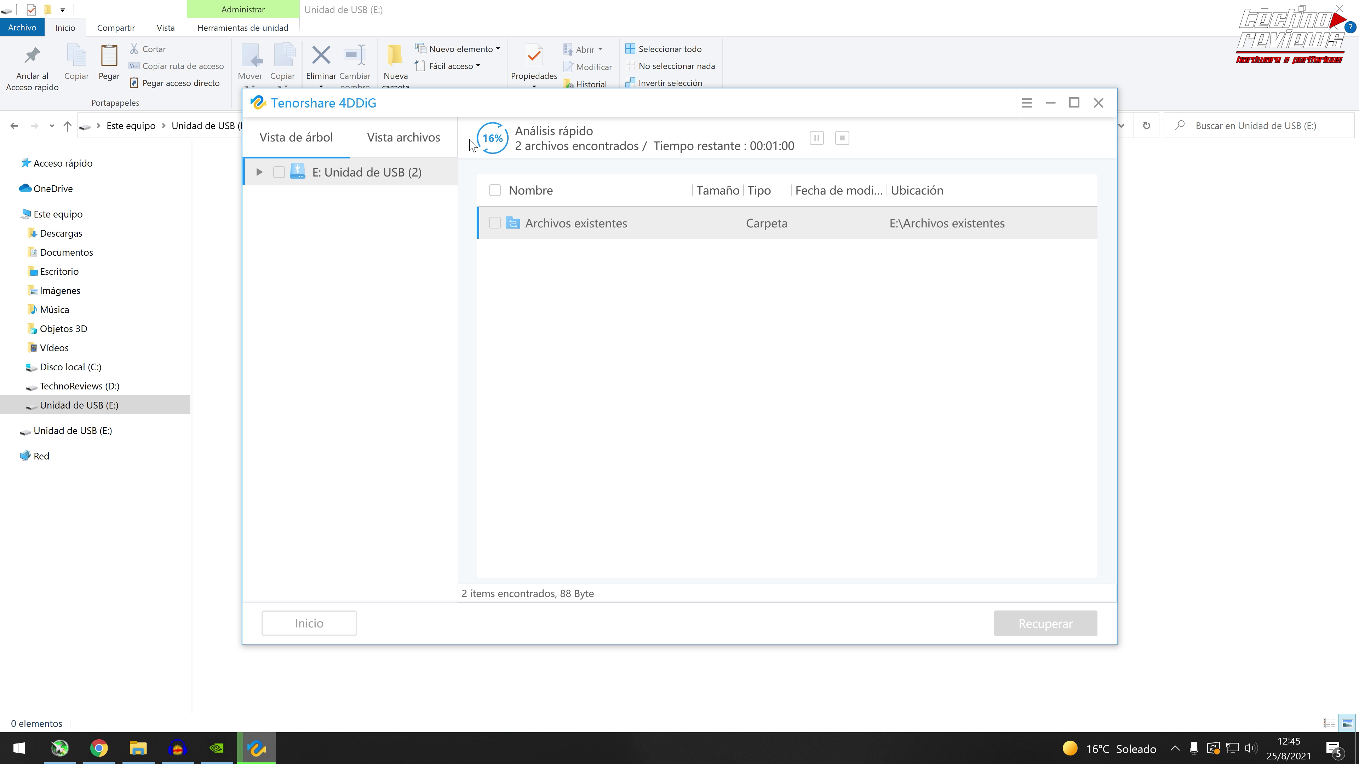
click(260, 172)
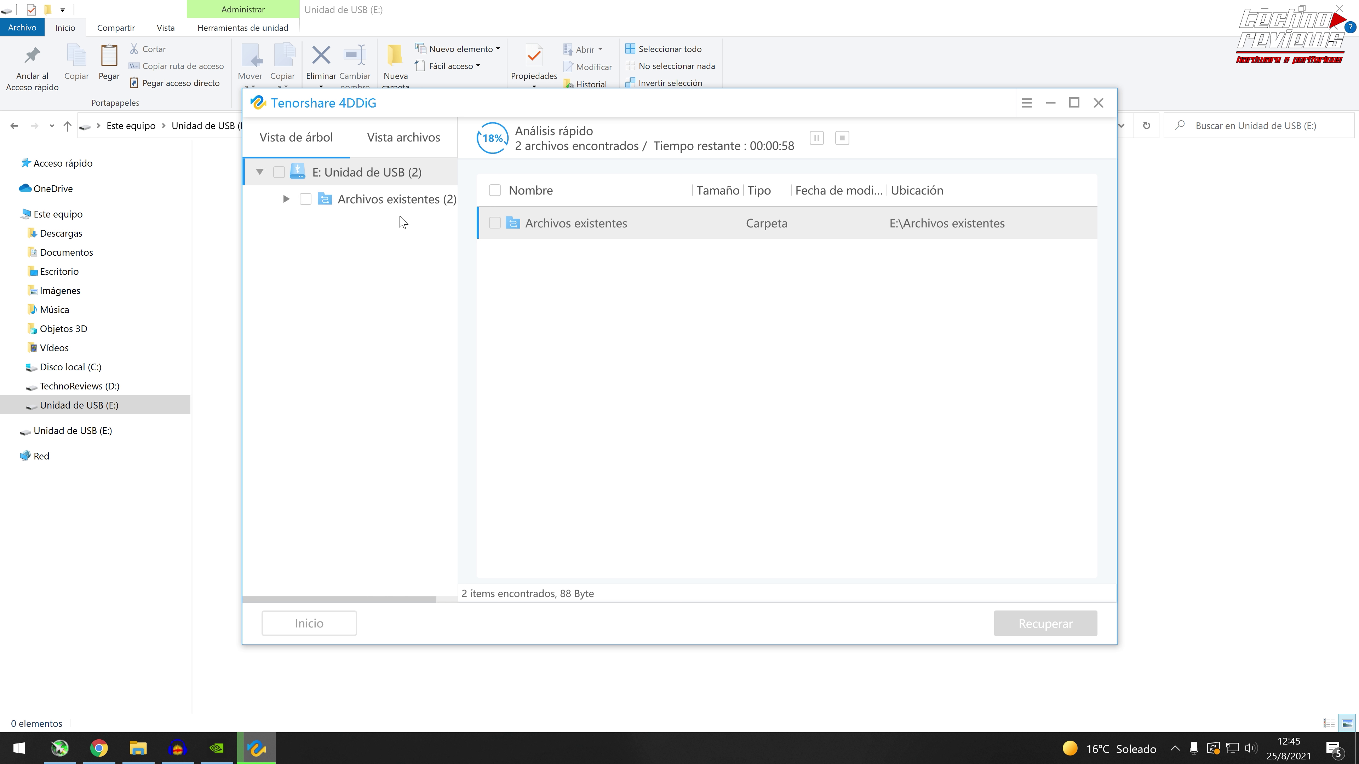
click(411, 209)
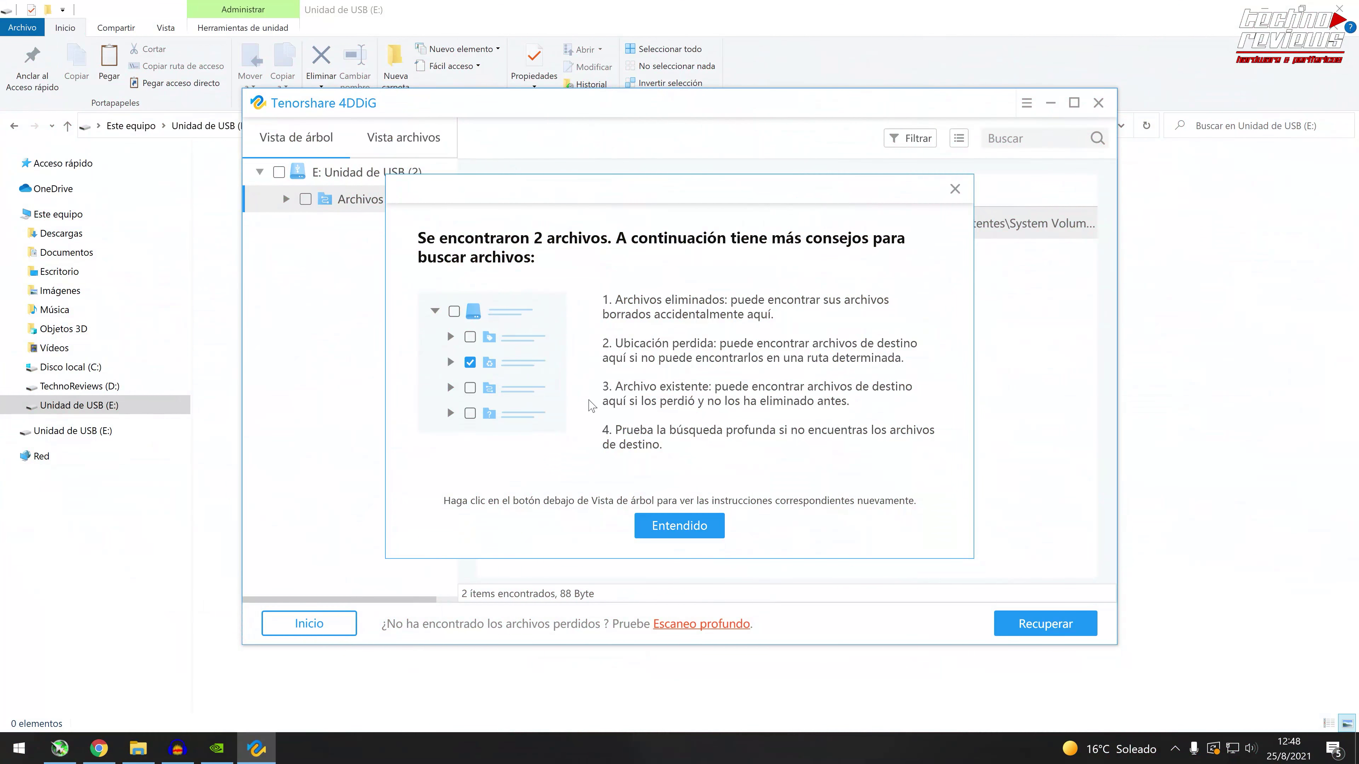
click(683, 536)
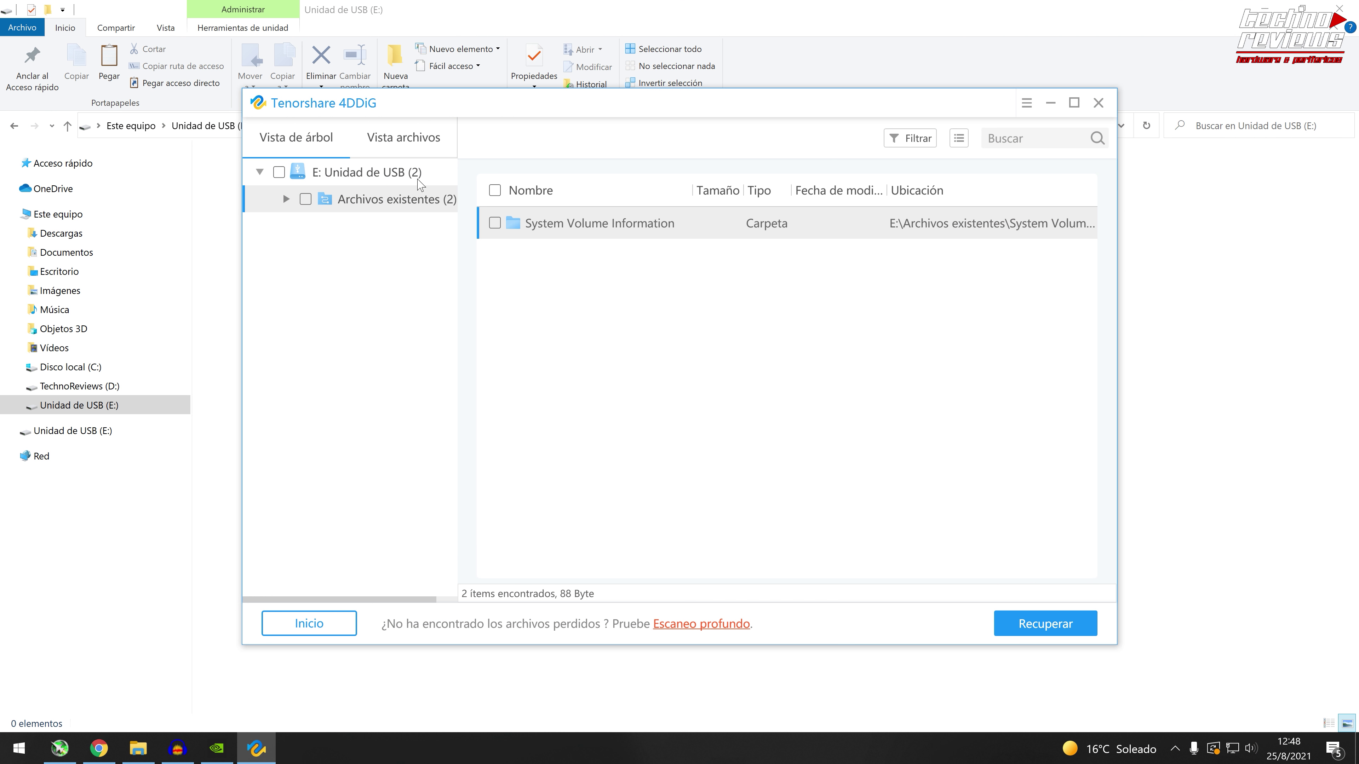
Review the quick scan results under Archivos existentes and by file type in Vista archivos, including Archivos sin sufijo and Otro.
click(406, 166)
click(406, 201)
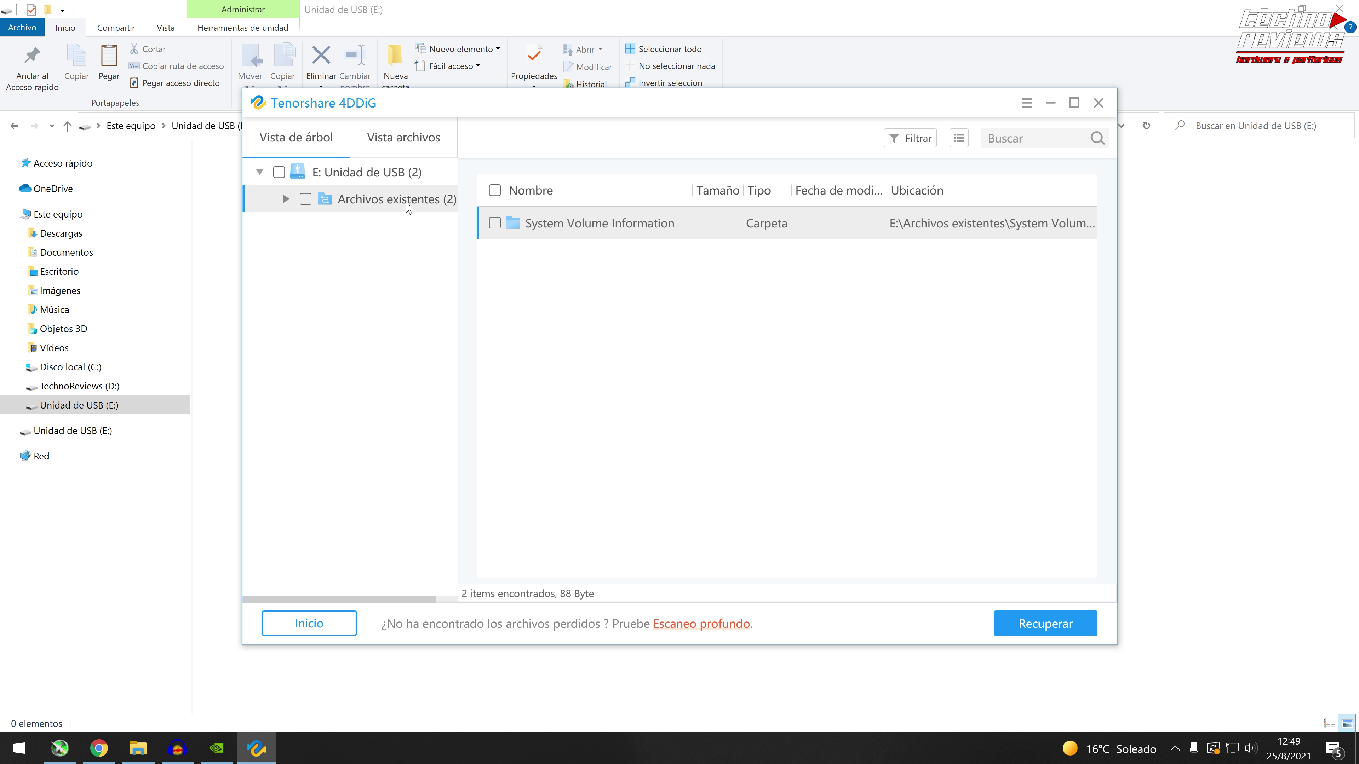
click(387, 138)
click(394, 229)
click(354, 203)
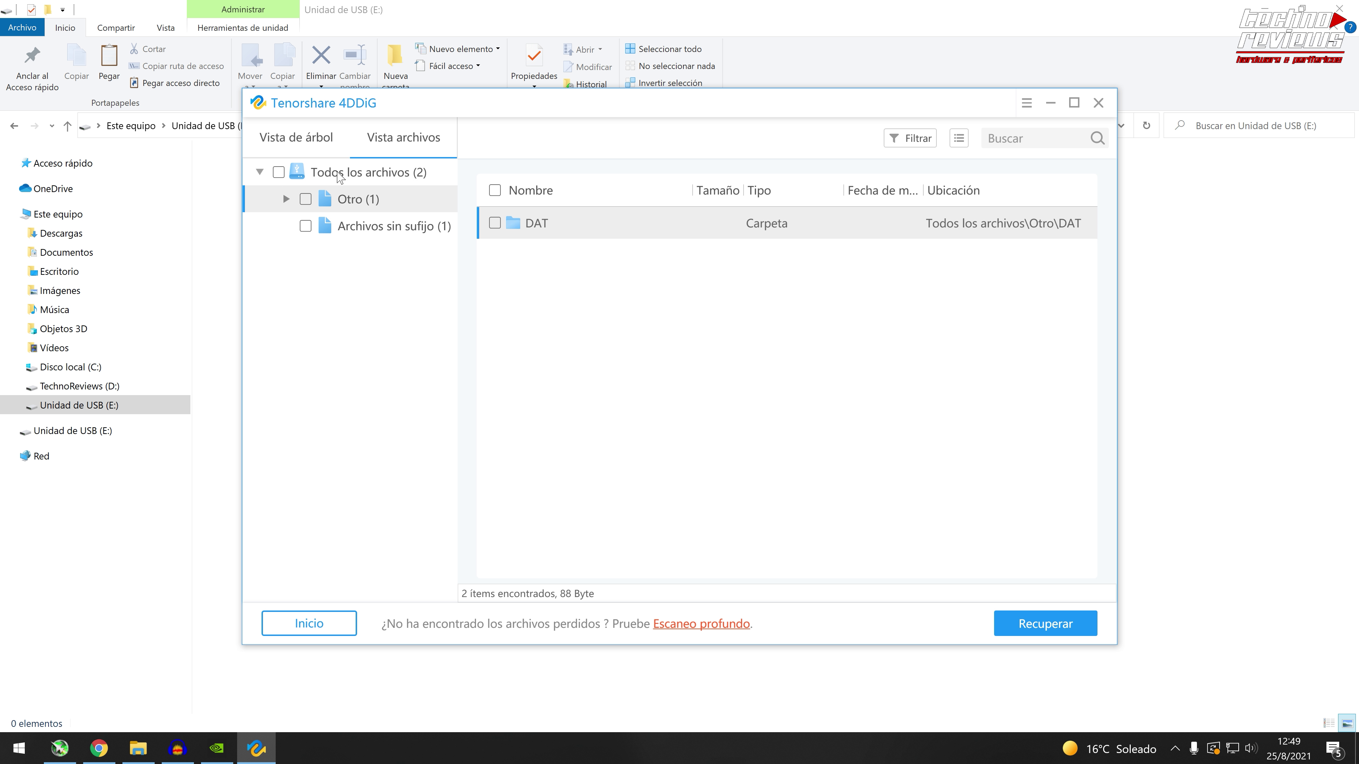
Return to Vista de árbol, run an Escaneo profundo of the USB drive, and dismiss the search tips.
click(308, 143)
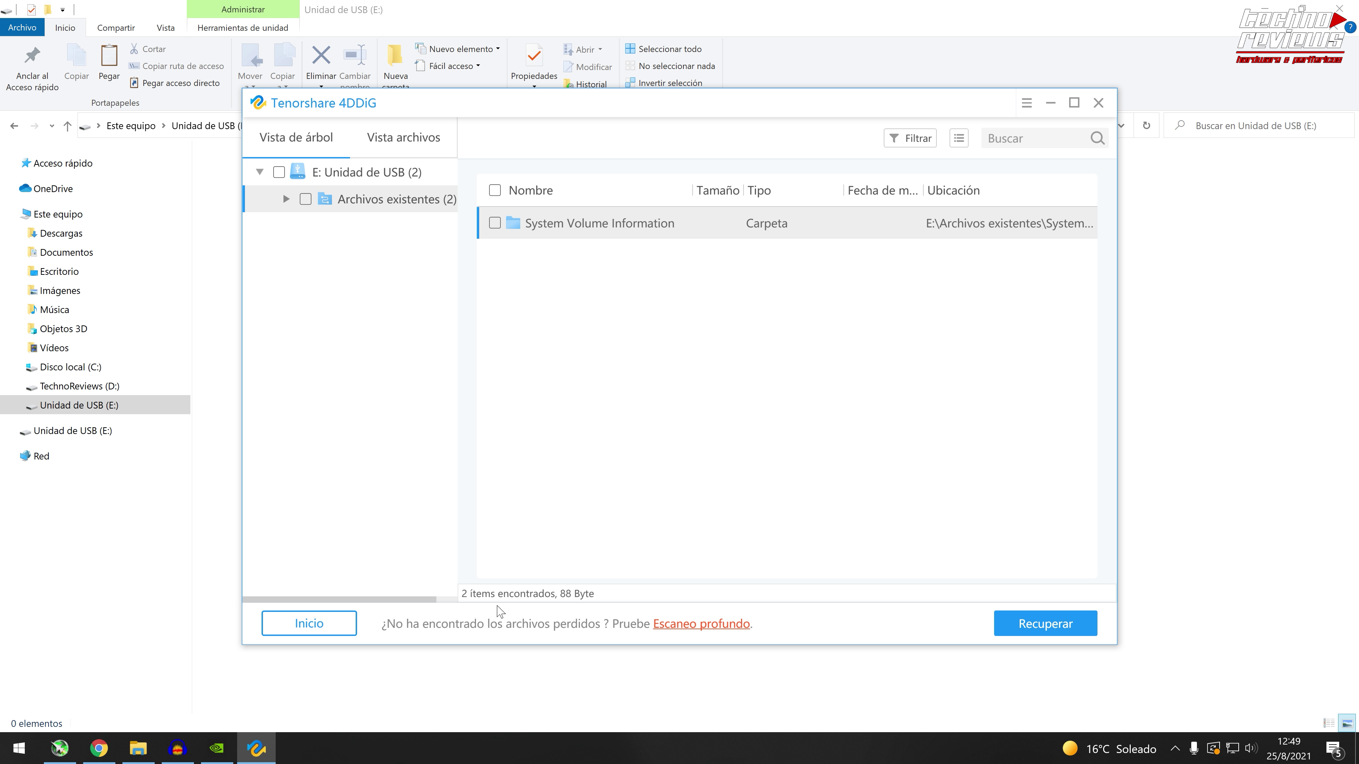
click(720, 626)
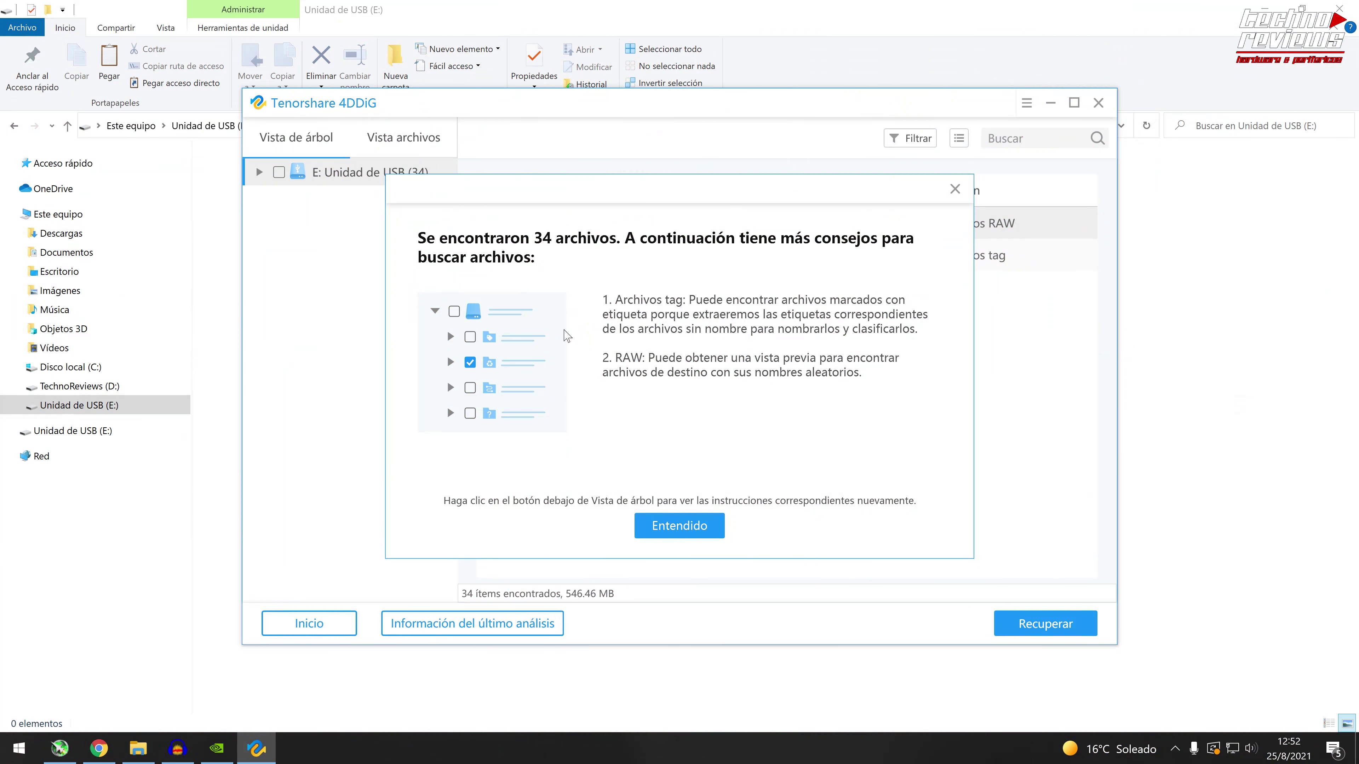
click(694, 530)
Expand the USB drive's deep scan results and the Archivos RAW branch, and view the contents of the ico folder.
click(259, 172)
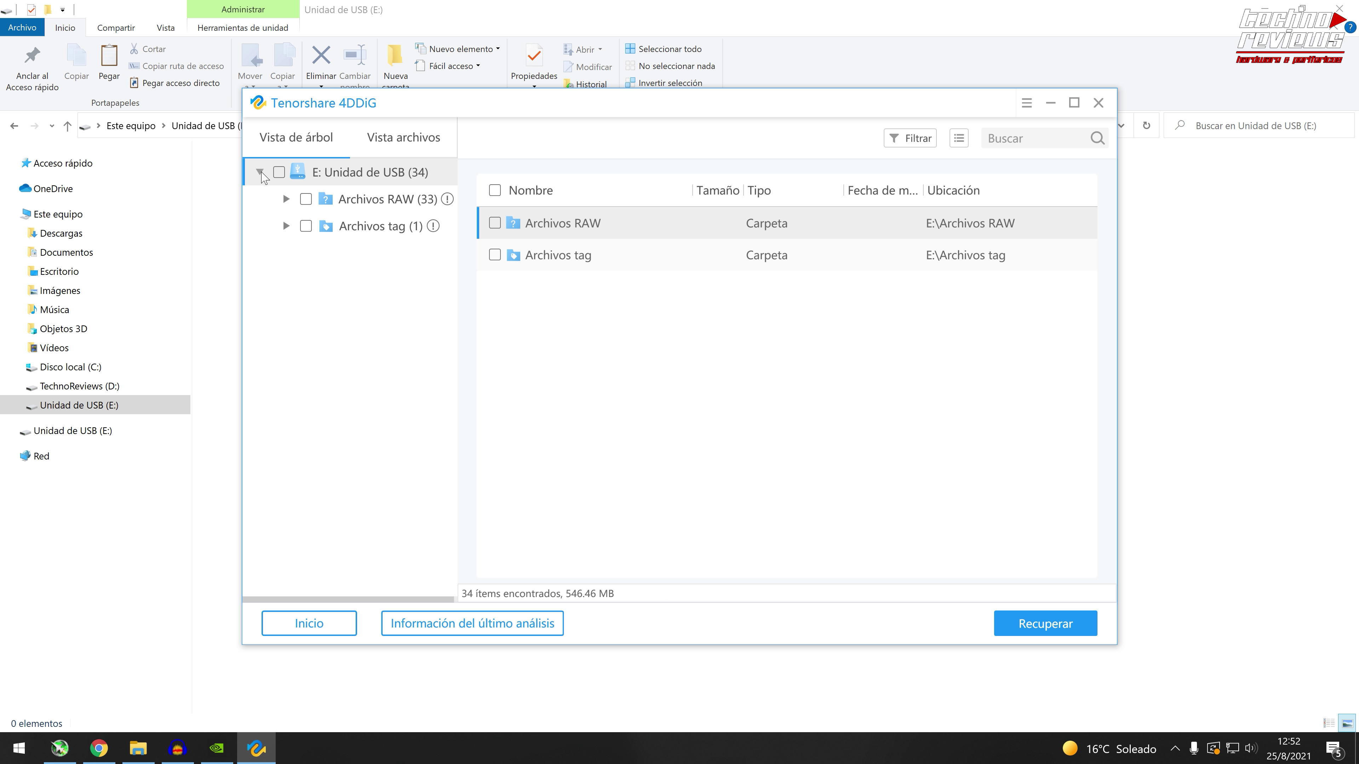
click(402, 205)
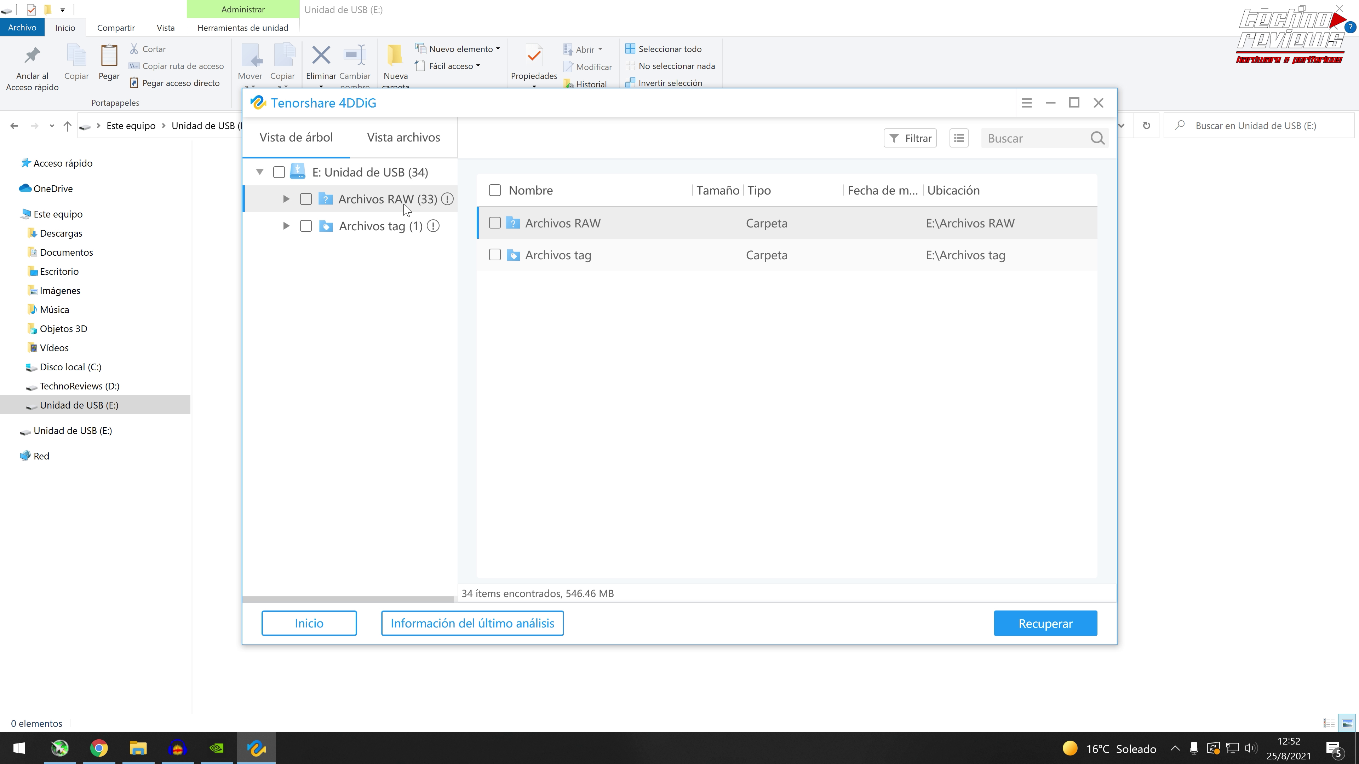
click(286, 199)
click(385, 228)
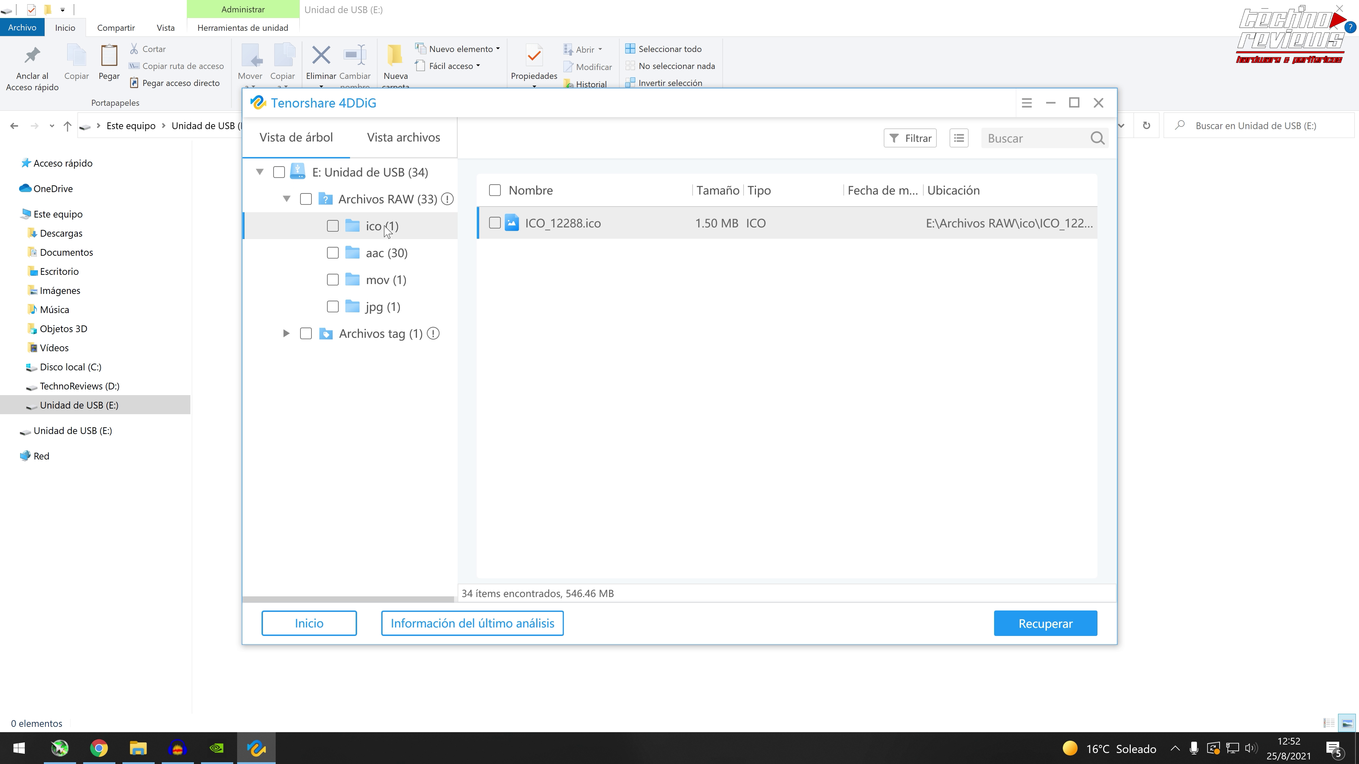
View the jpg and mov folders under Archivos RAW, then mark MOV_21975040.mov and start its recovery.
click(384, 276)
click(392, 303)
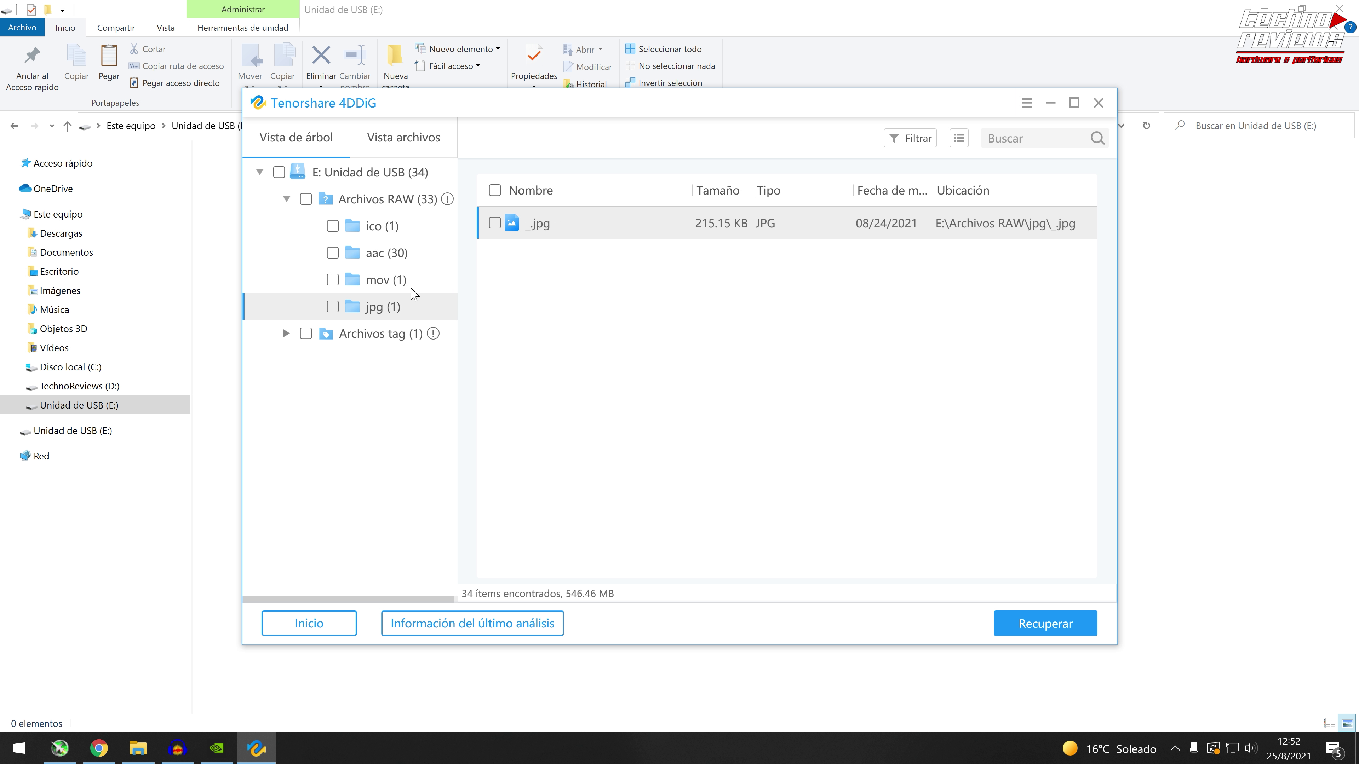
click(381, 277)
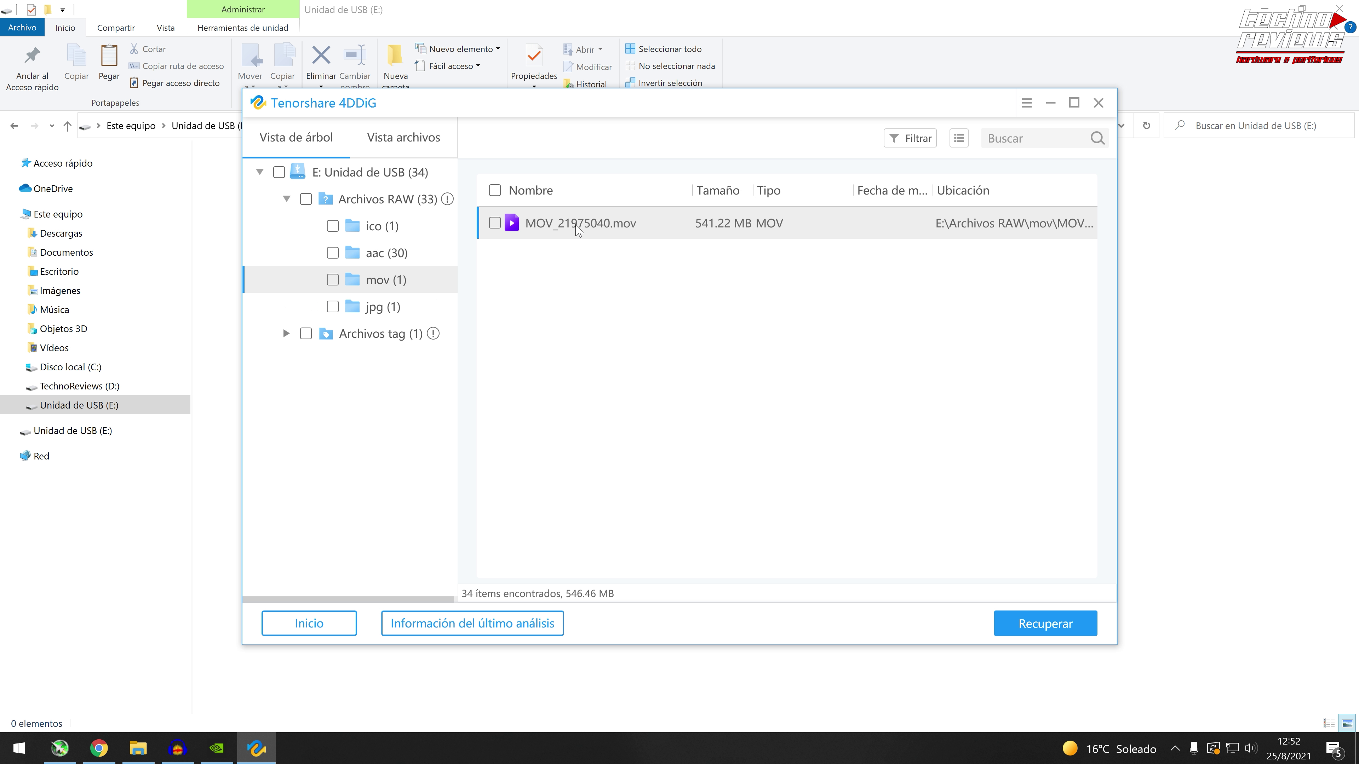
click(494, 223)
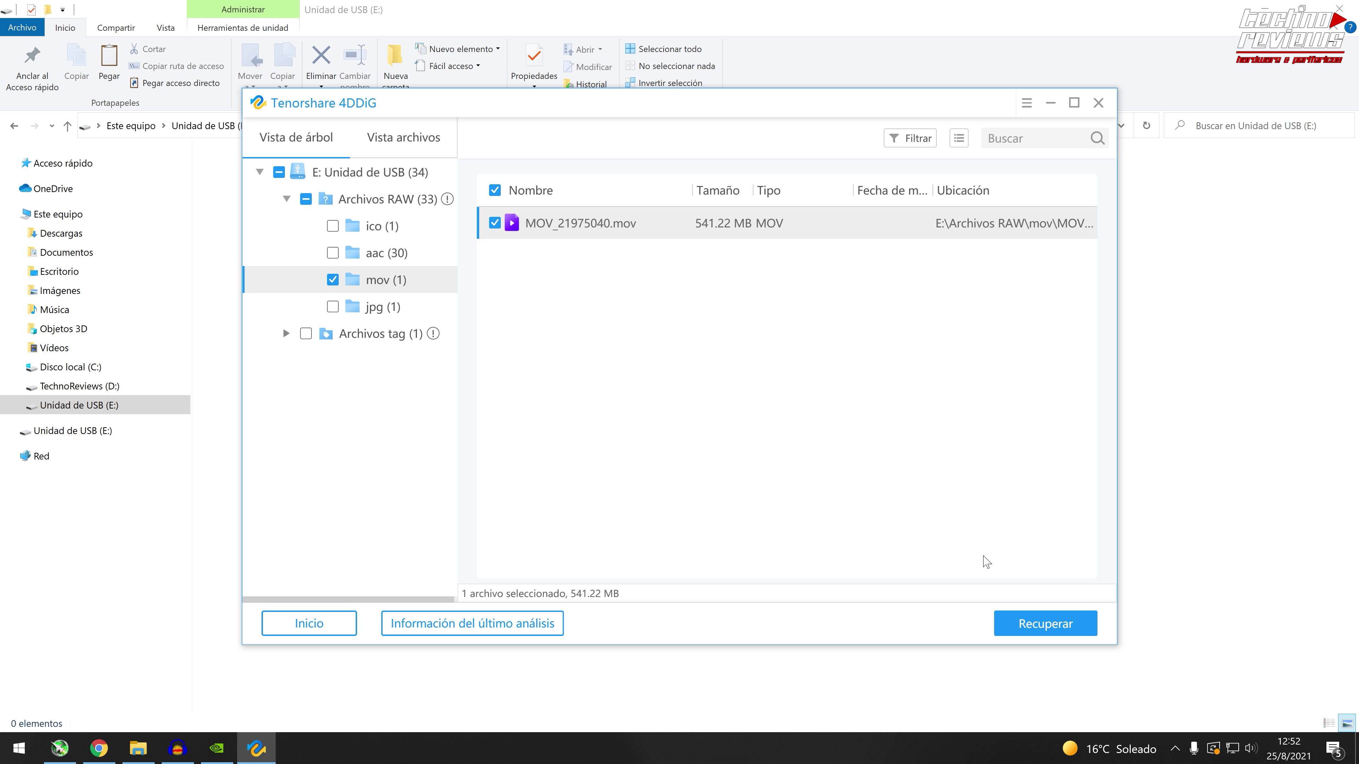
click(1031, 625)
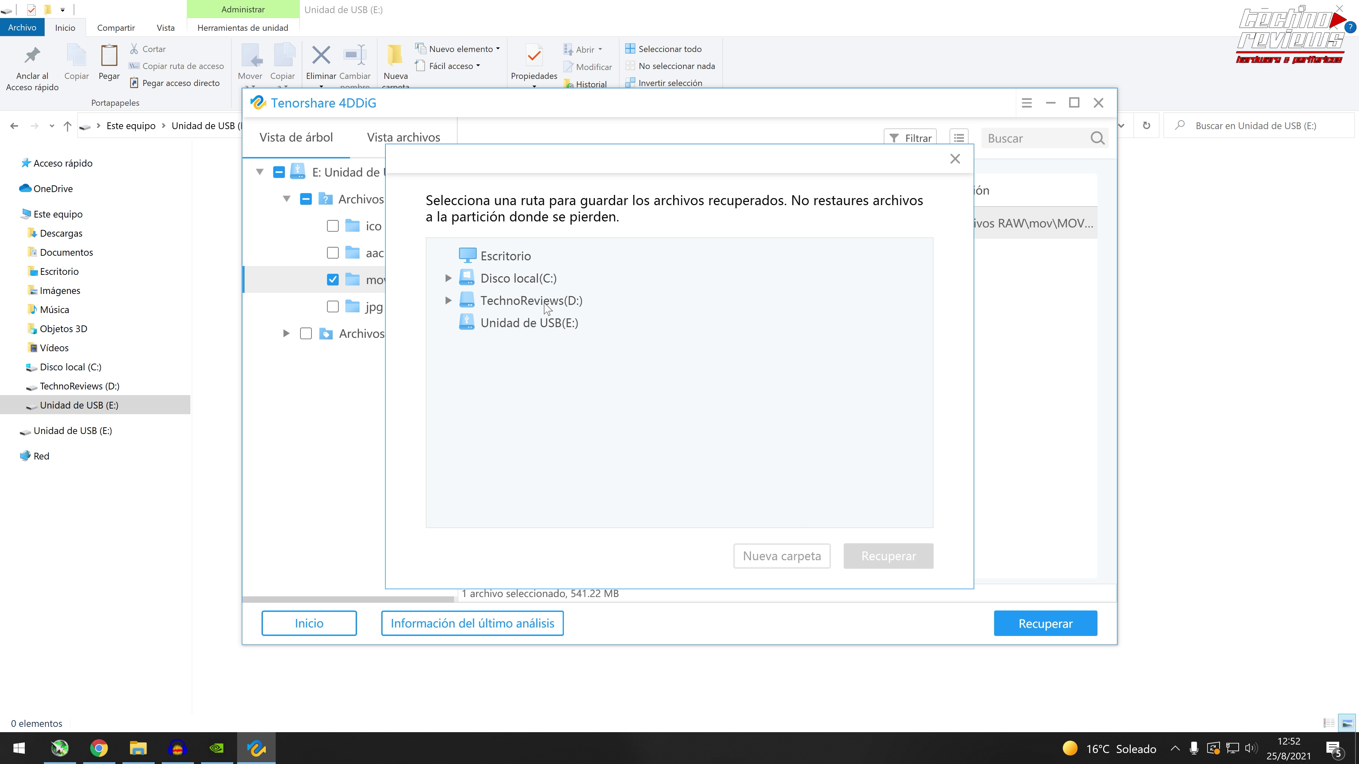
Choose the recuperados folder inside Tenorshare\Ficheros proyecto Tenorshare on the TechnoReviews (D:) drive as the recovery destination.
double_click(531, 301)
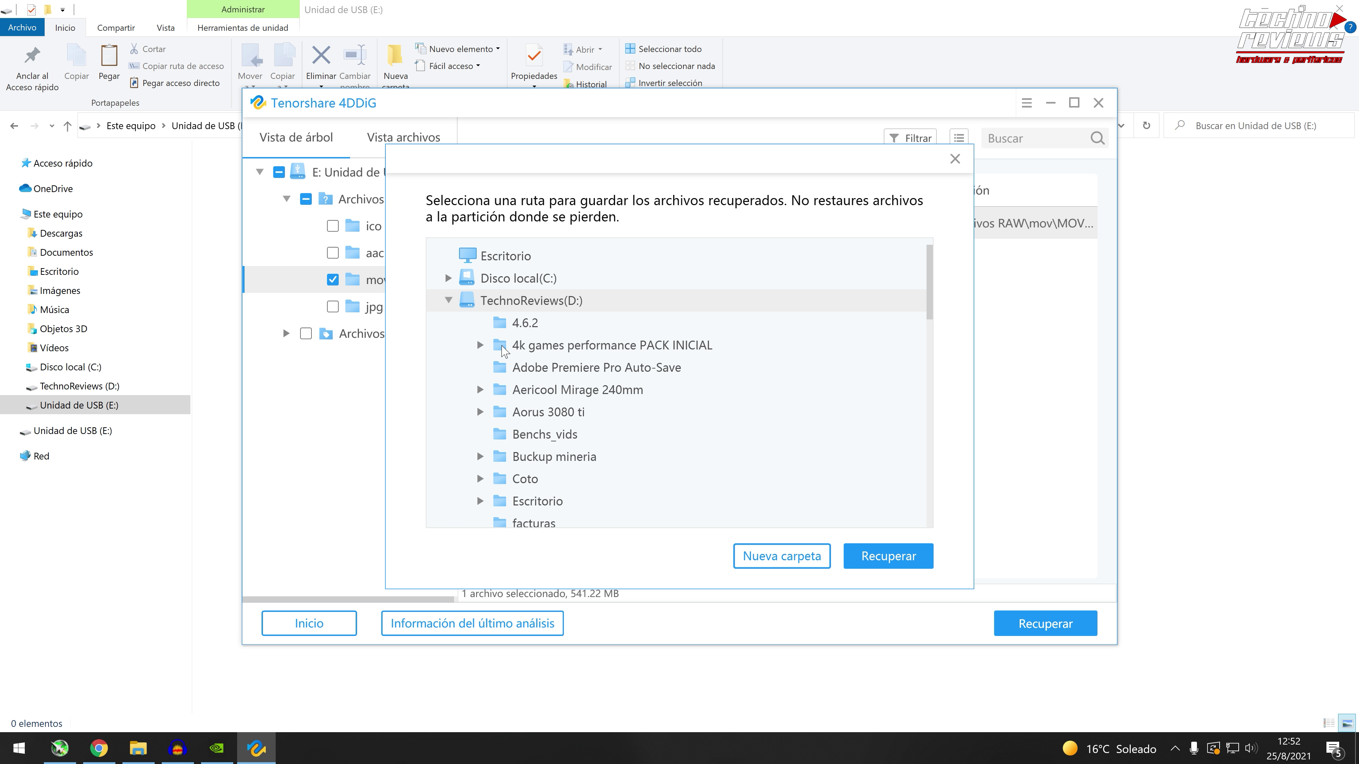
scroll(609, 410, down, 2)
scroll(578, 399, down, 5)
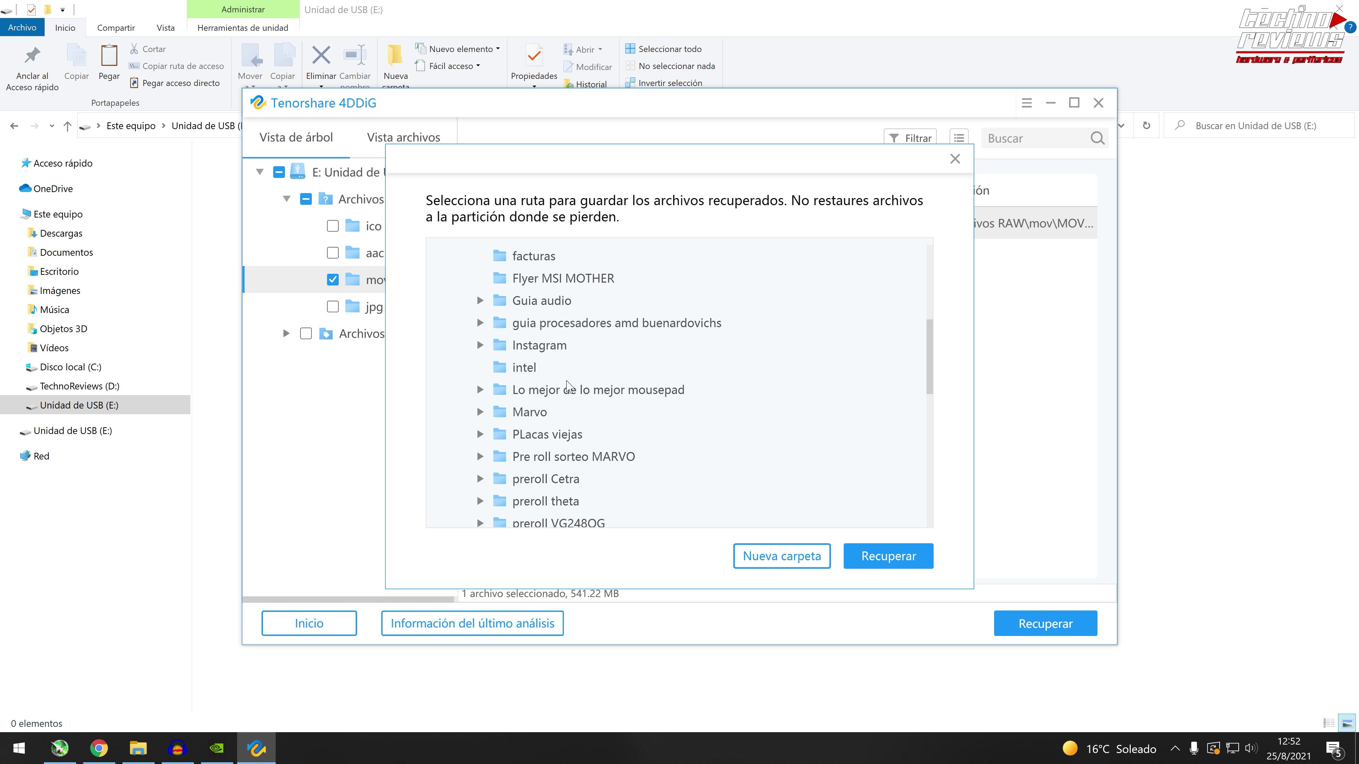
scroll(565, 389, down, 5)
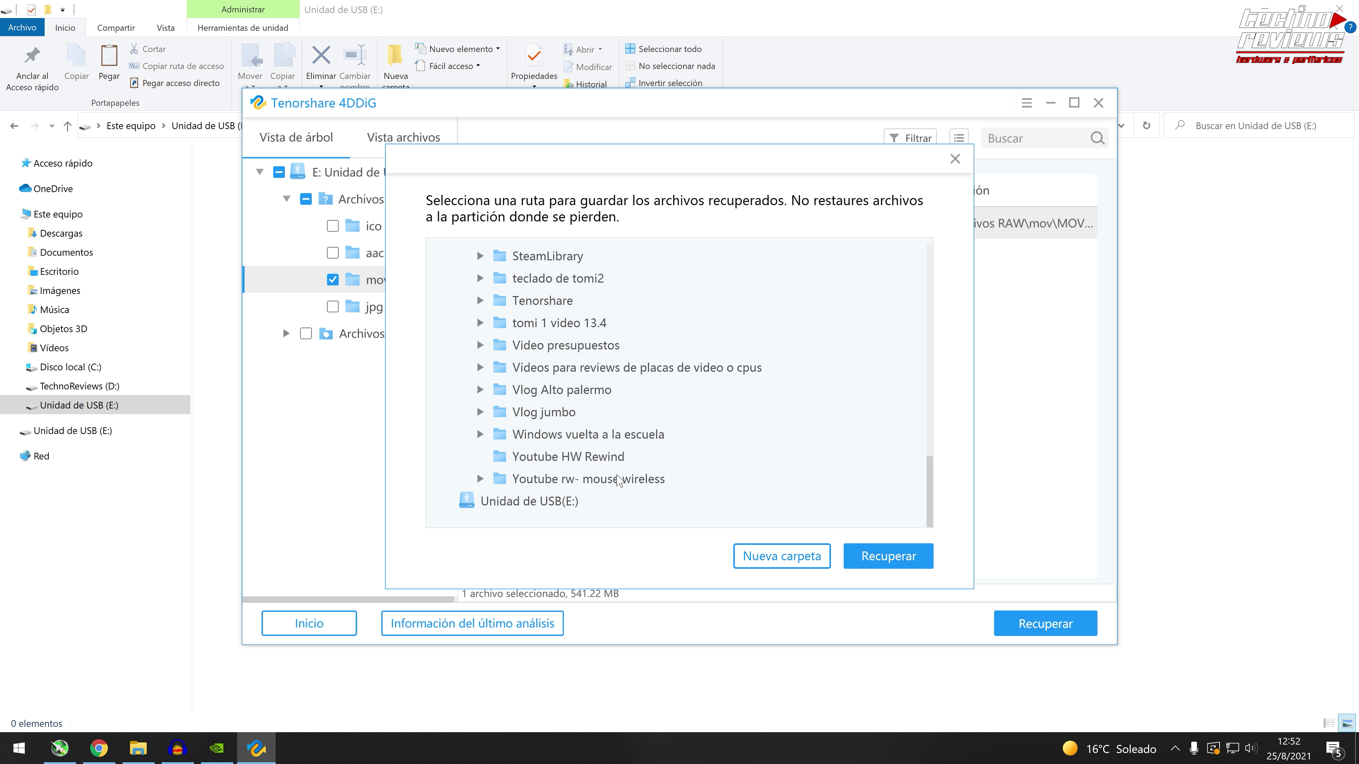
double_click(559, 309)
click(594, 371)
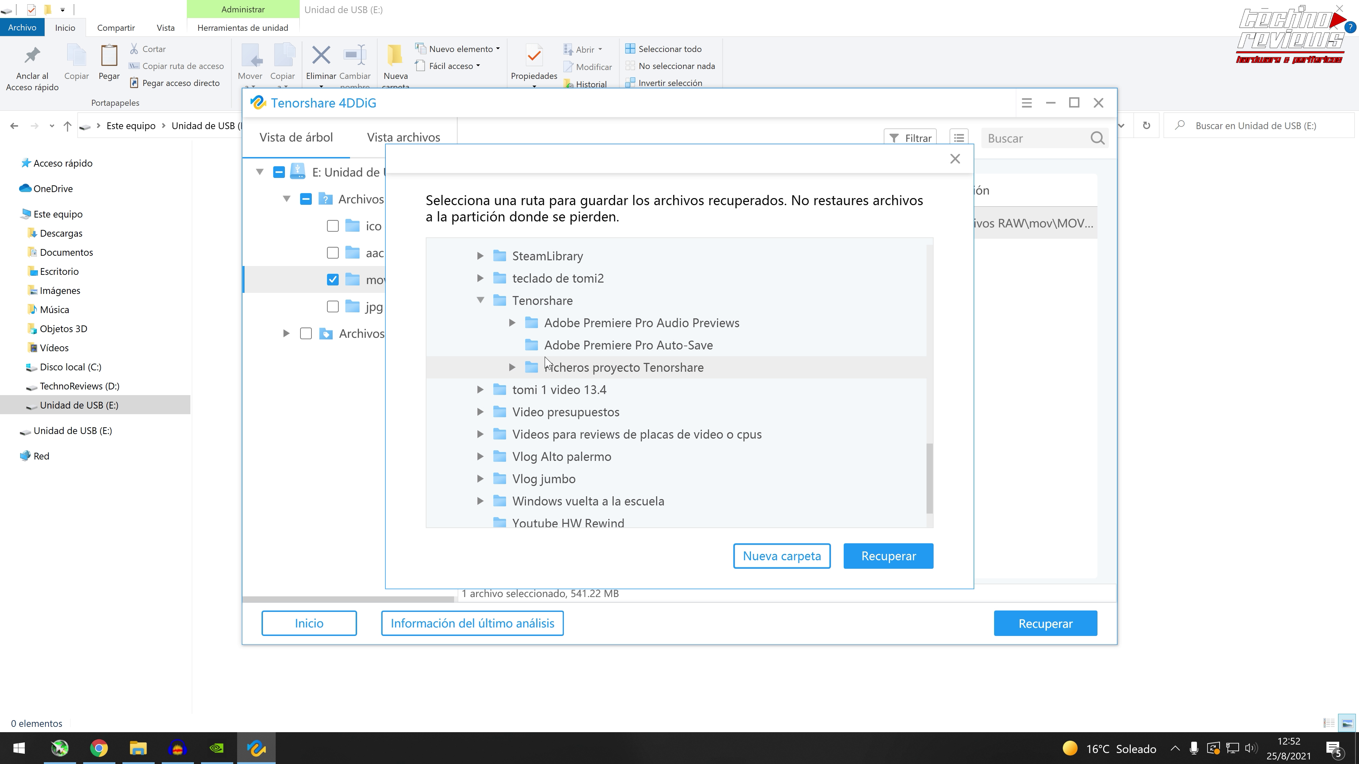
click(511, 369)
click(611, 393)
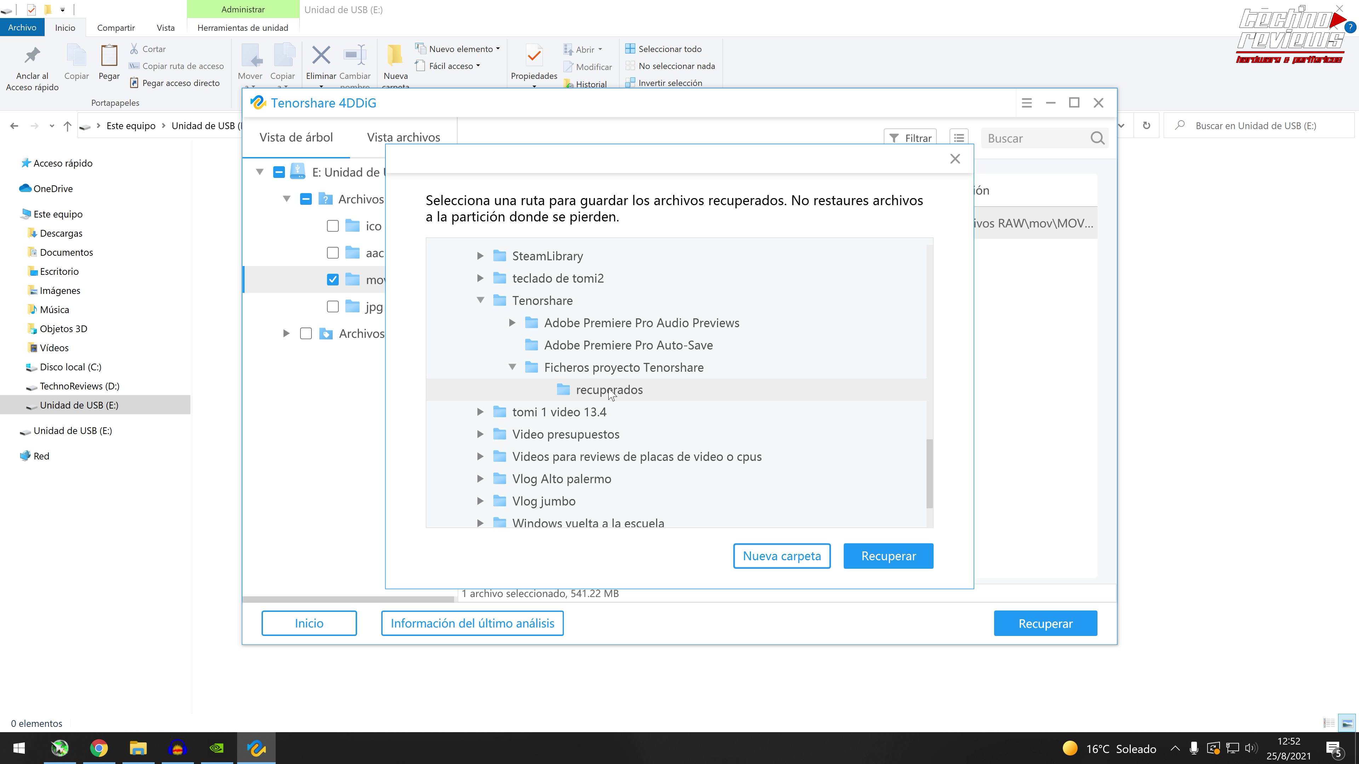
Switch to File Explorer and check the contents of D:\Tenorshare\Ficheros proyecto Tenorshare\recuperados.
click(230, 338)
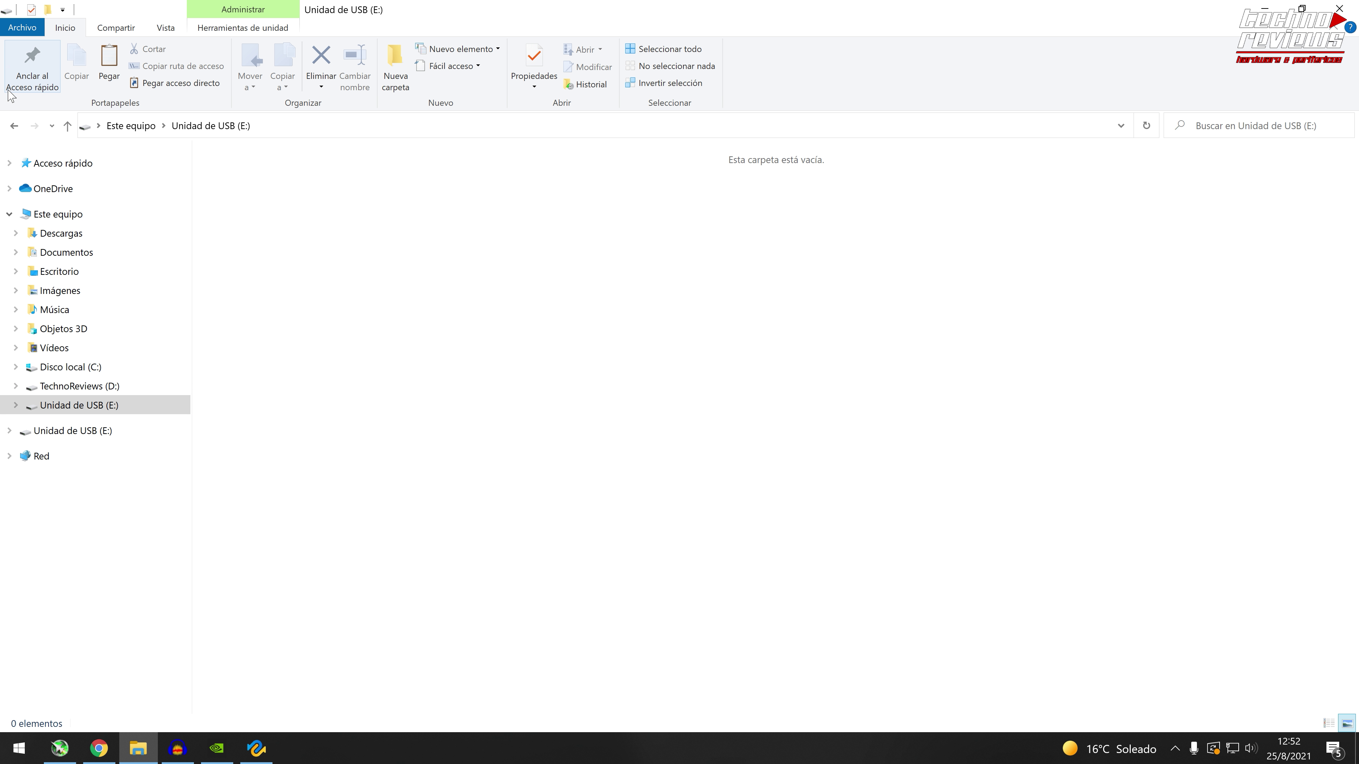
click(13, 126)
click(530, 313)
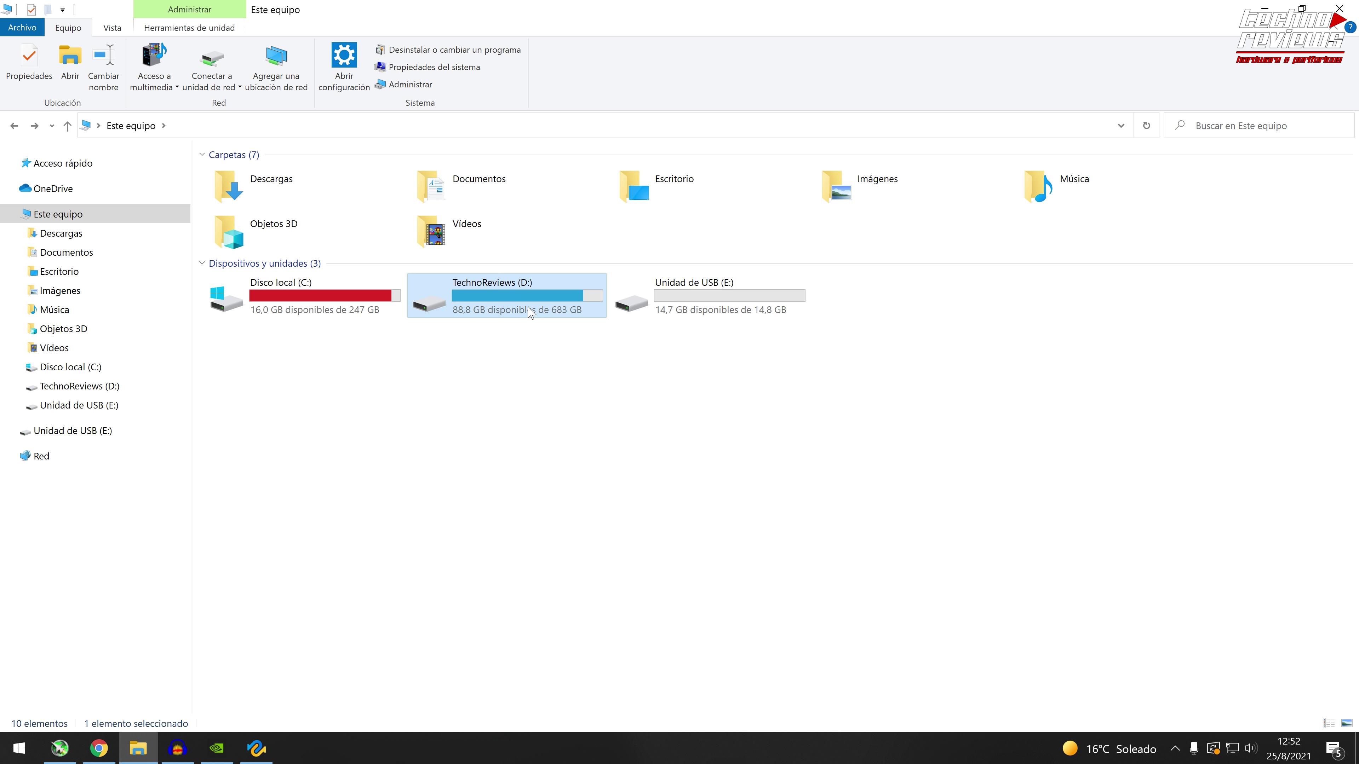
double_click(529, 314)
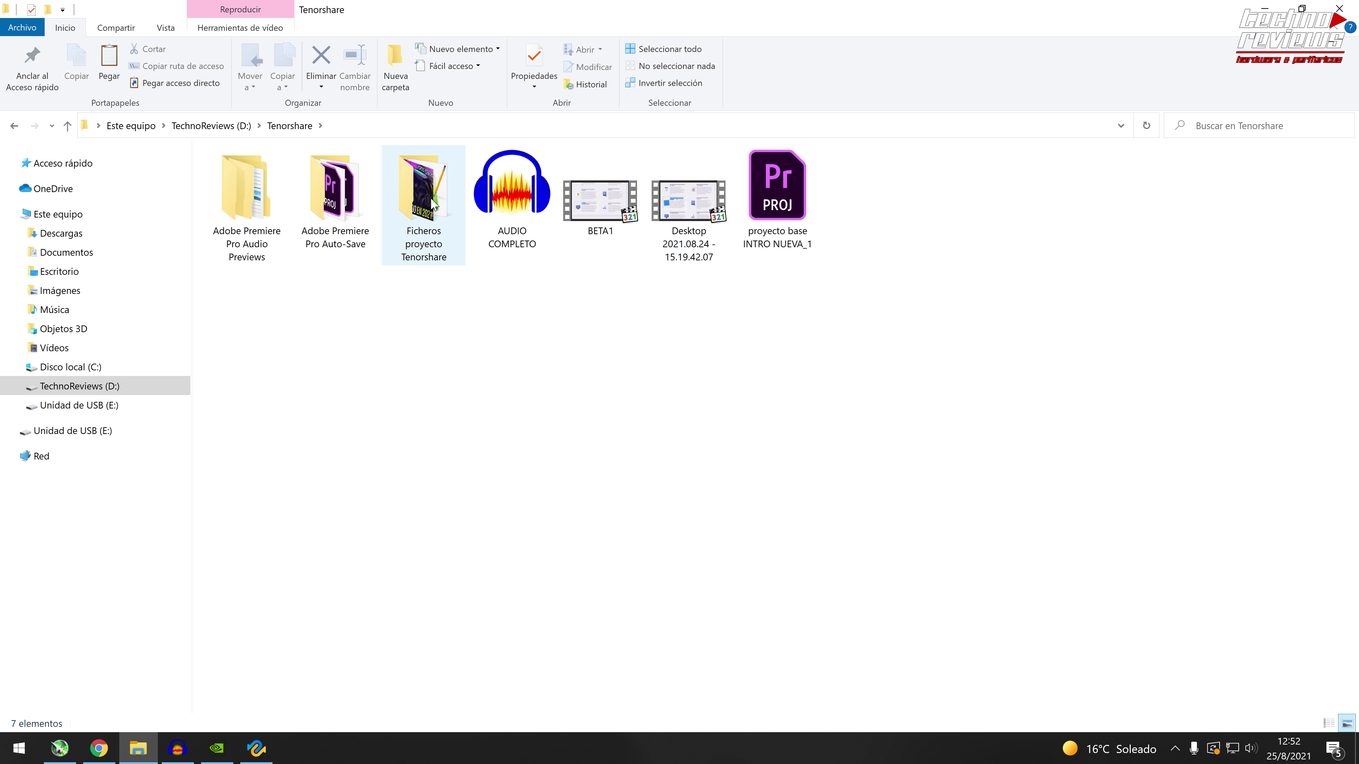
double_click(430, 204)
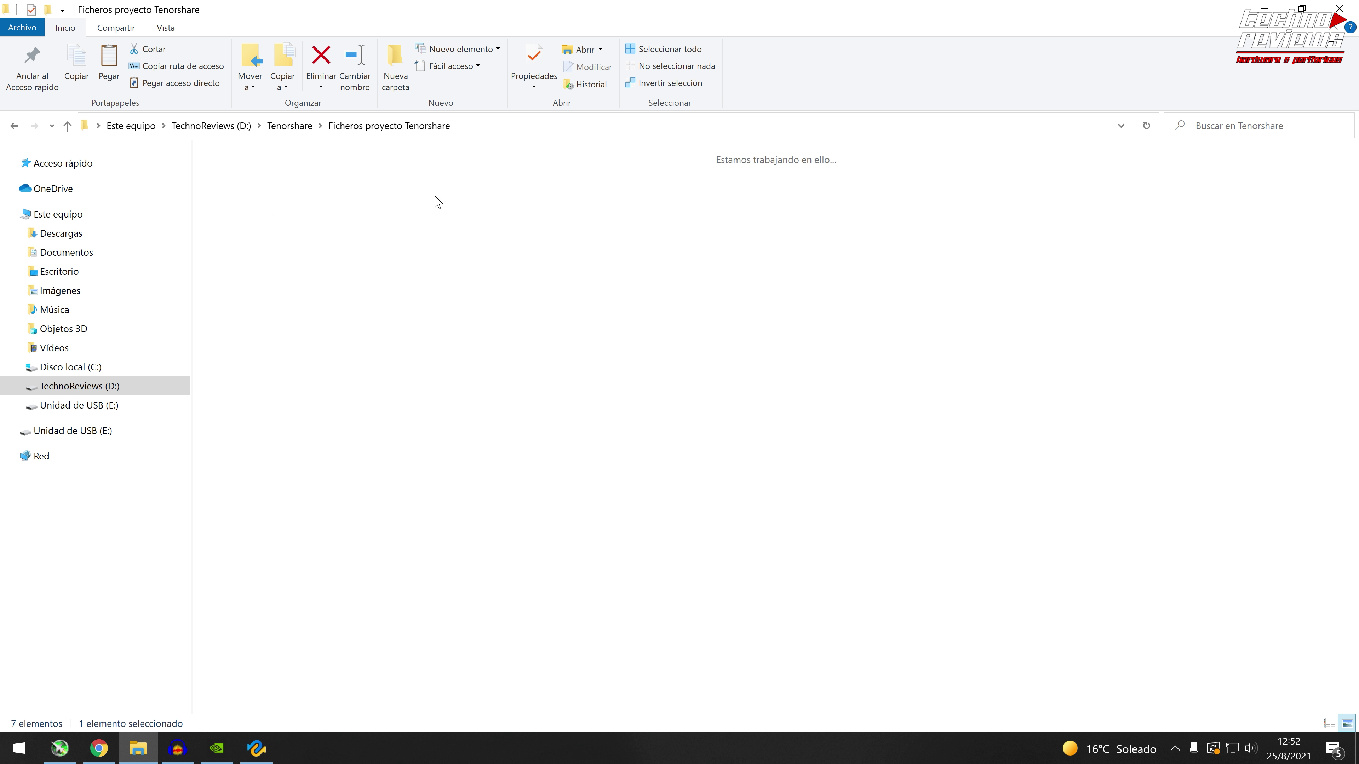
double_click(245, 190)
drag(255, 192, 1101, 434)
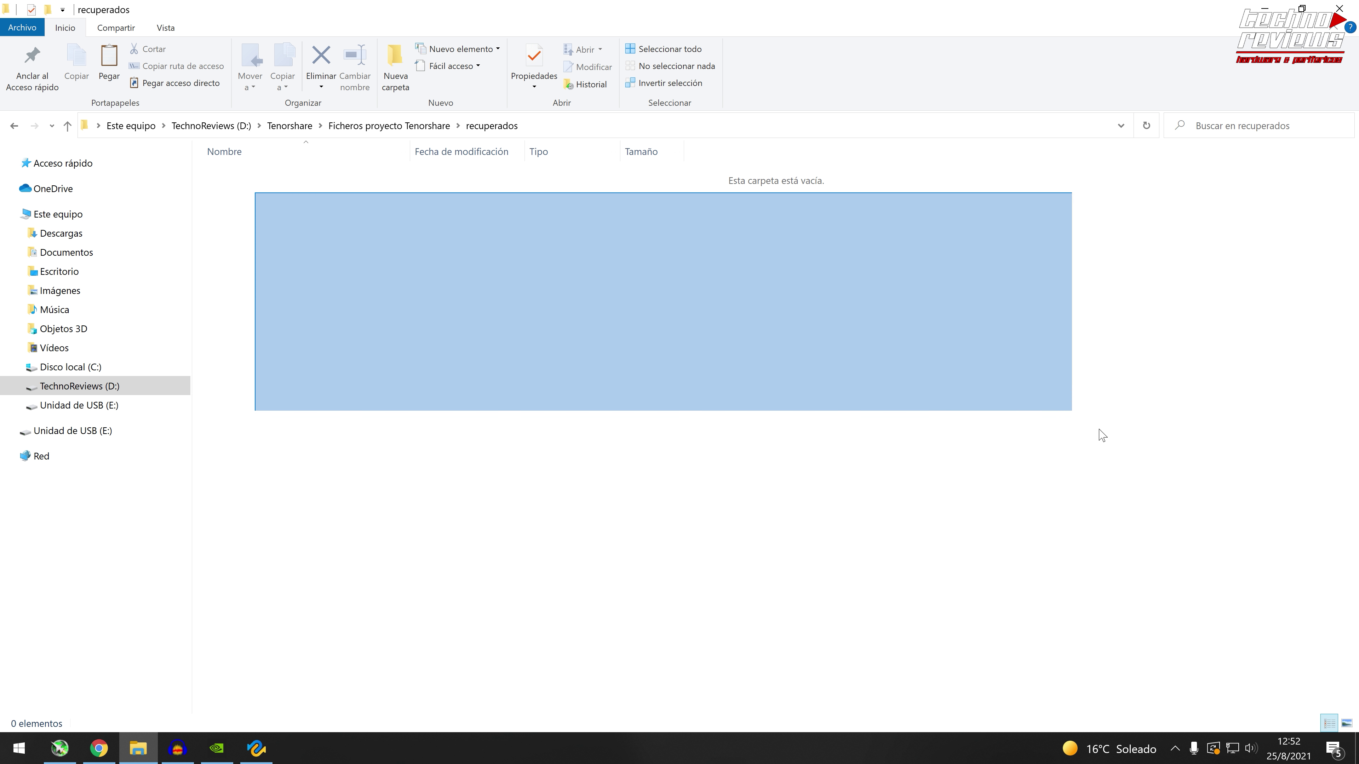
Return to Tenorshare 4DDiG, recover the marked video into the recuperados folder, and show the recovered files.
click(256, 747)
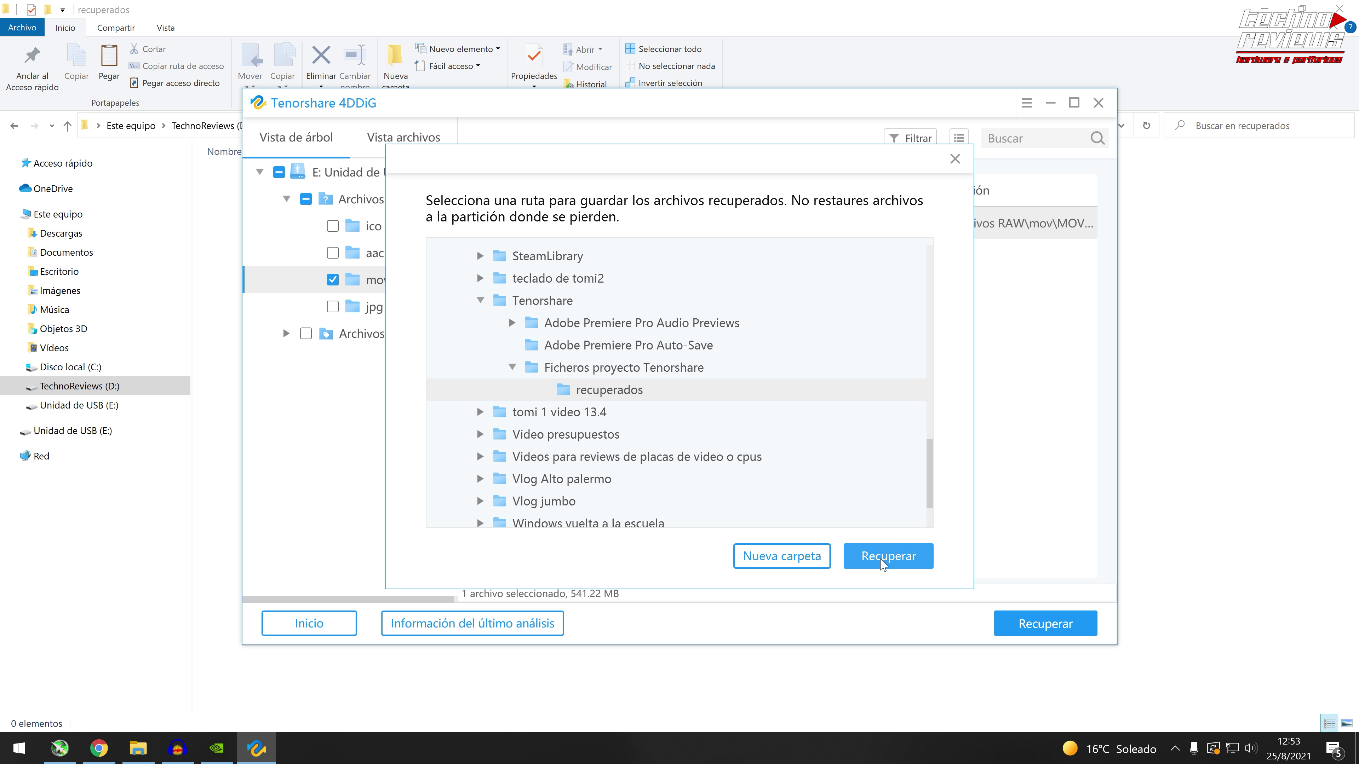
click(888, 555)
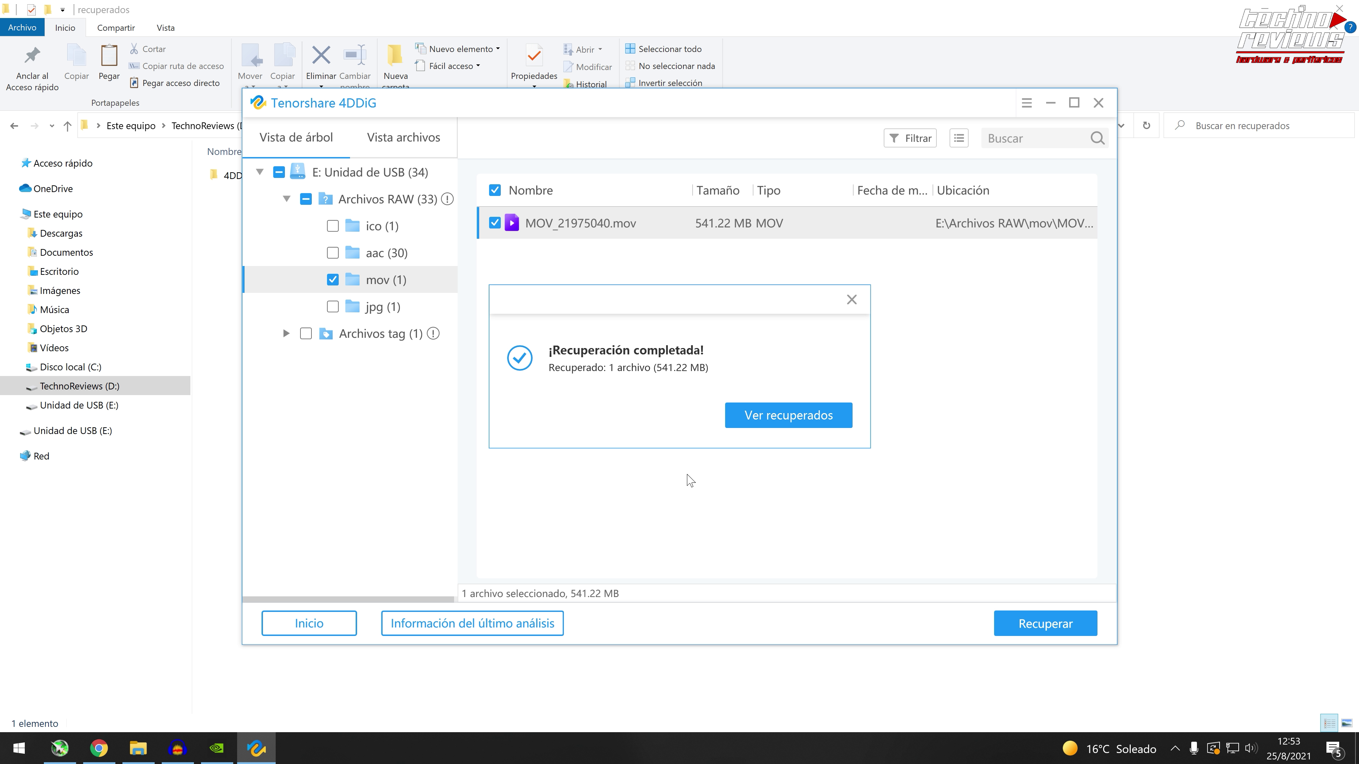
click(749, 416)
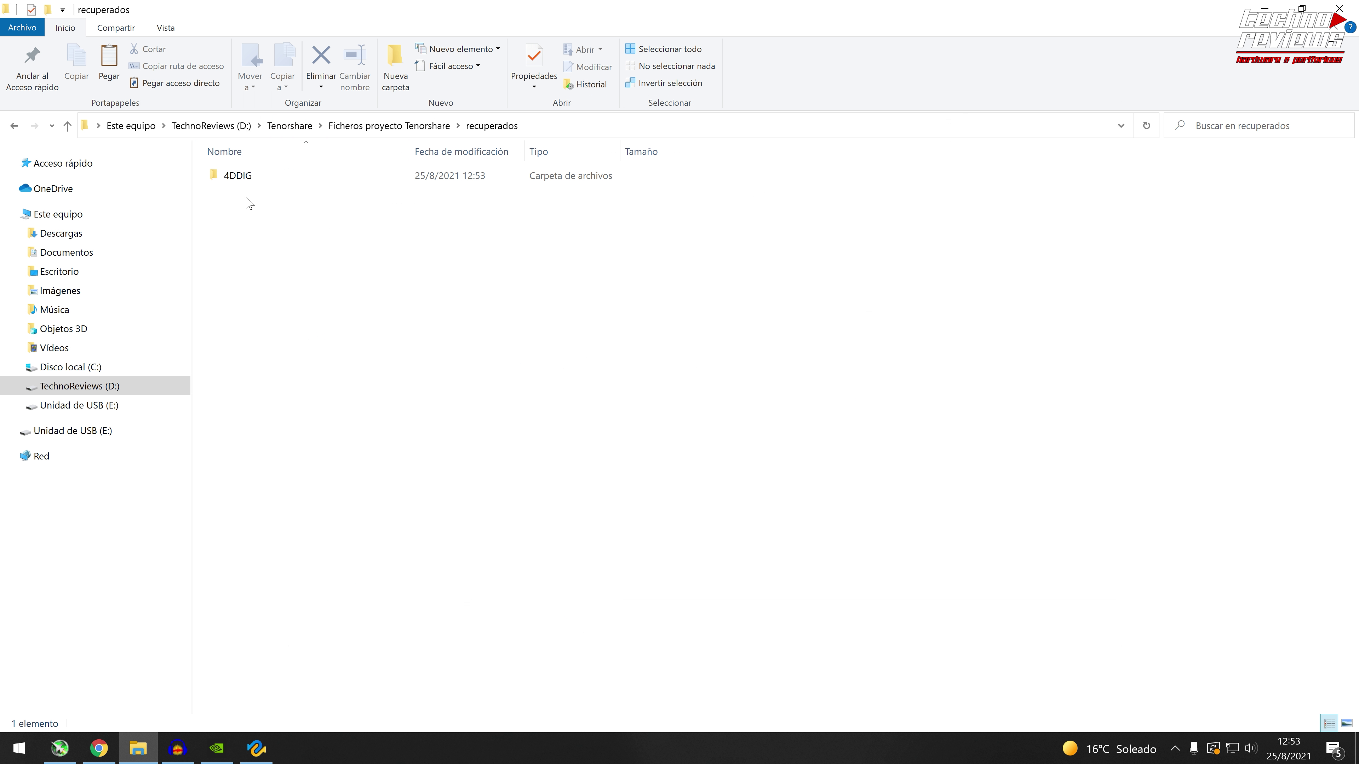
Go through the 4DDIG recovery folder down to E\Archivos RAW\mov and play the recovered MOV_21975040 video.
double_click(250, 179)
double_click(267, 179)
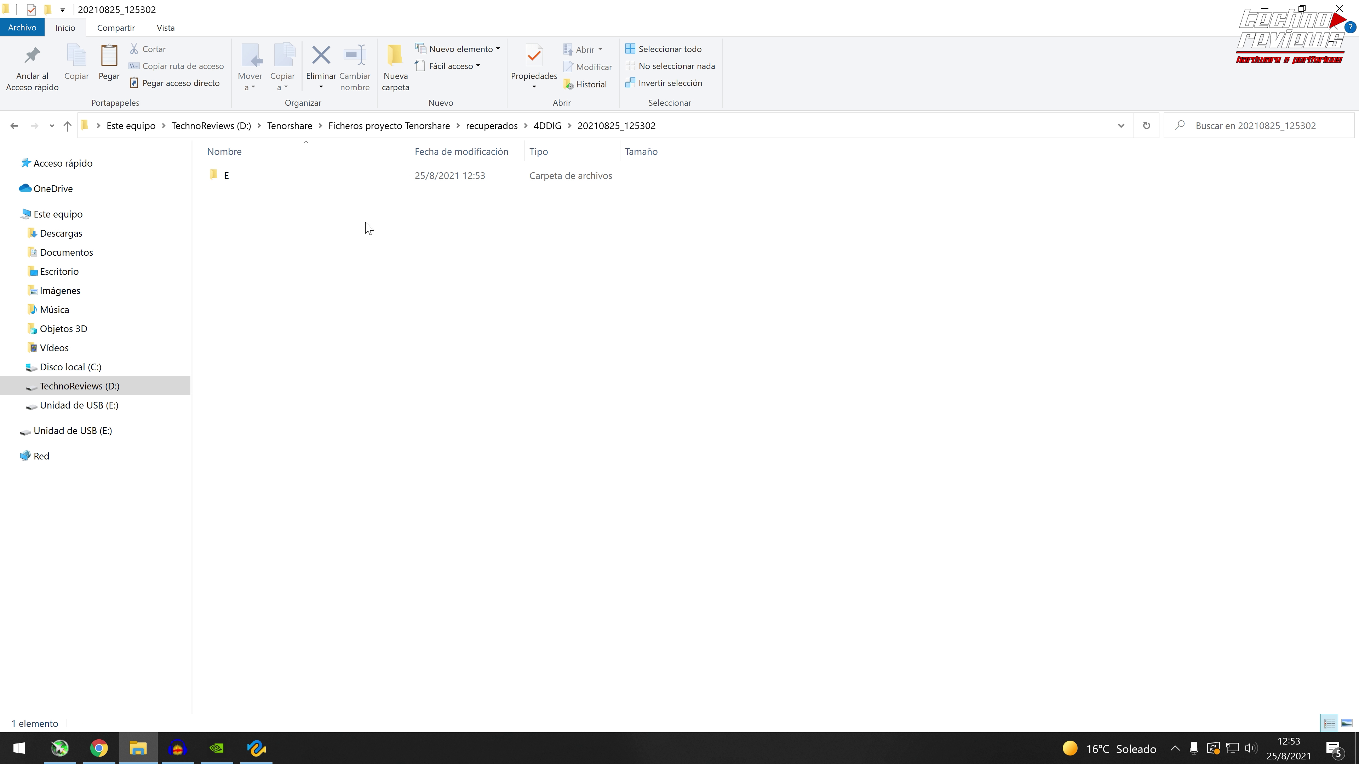
double_click(274, 180)
double_click(291, 180)
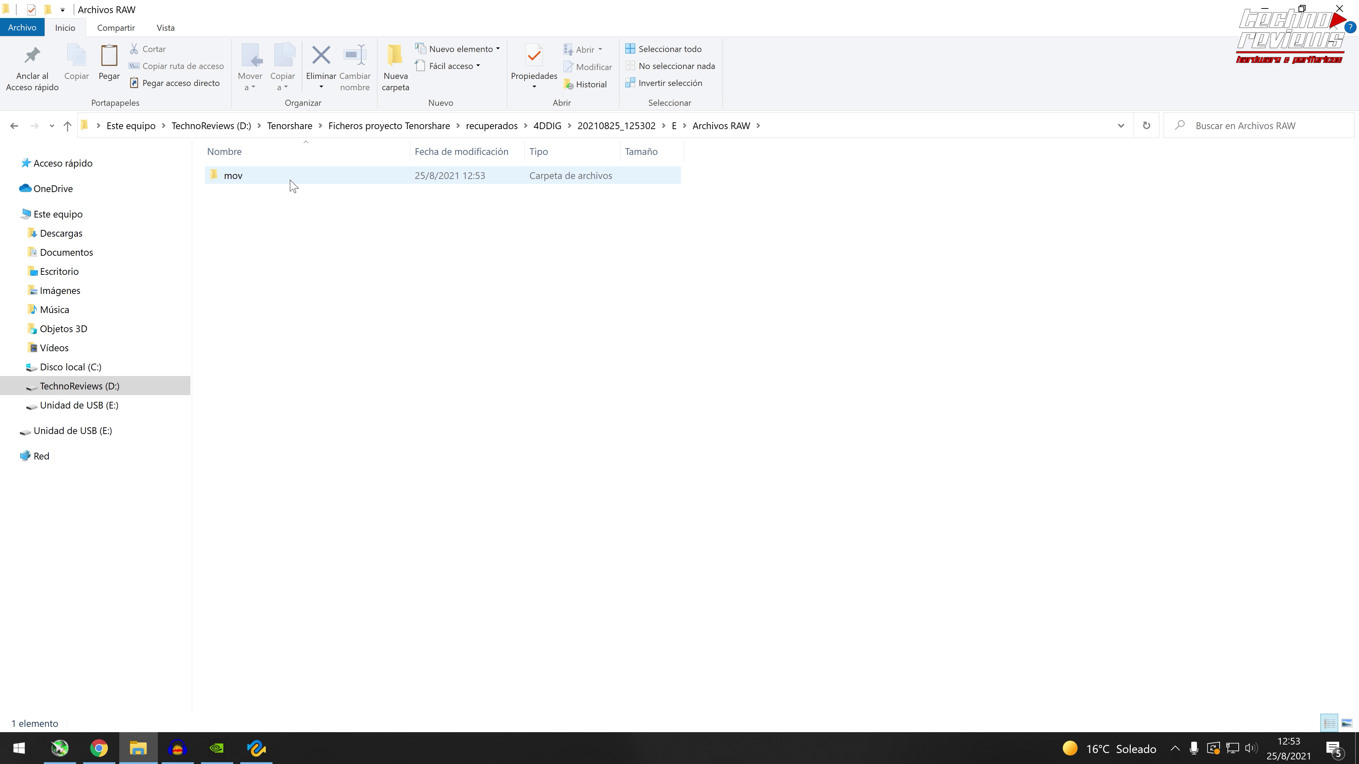
double_click(291, 180)
click(281, 227)
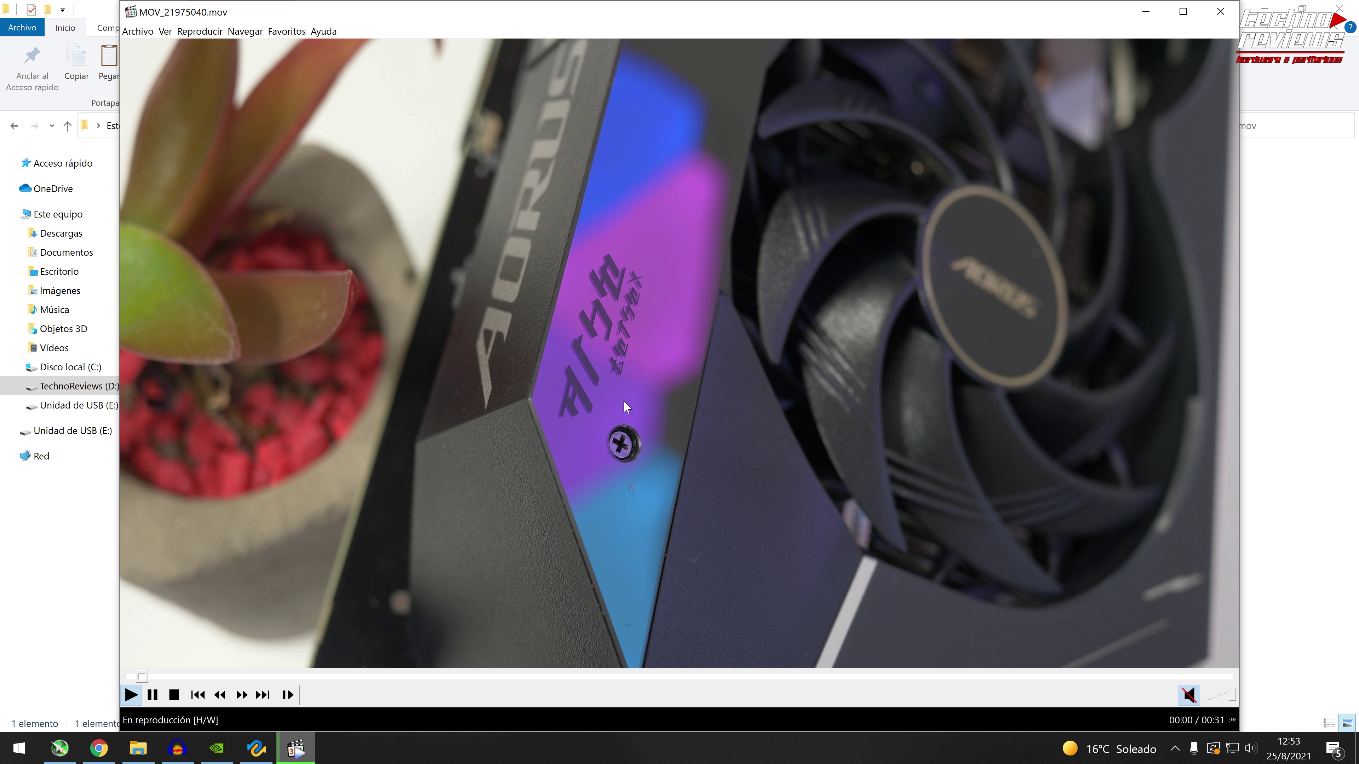
Pause the recovered video, check it at several points along its timeline, and close the player.
click(571, 494)
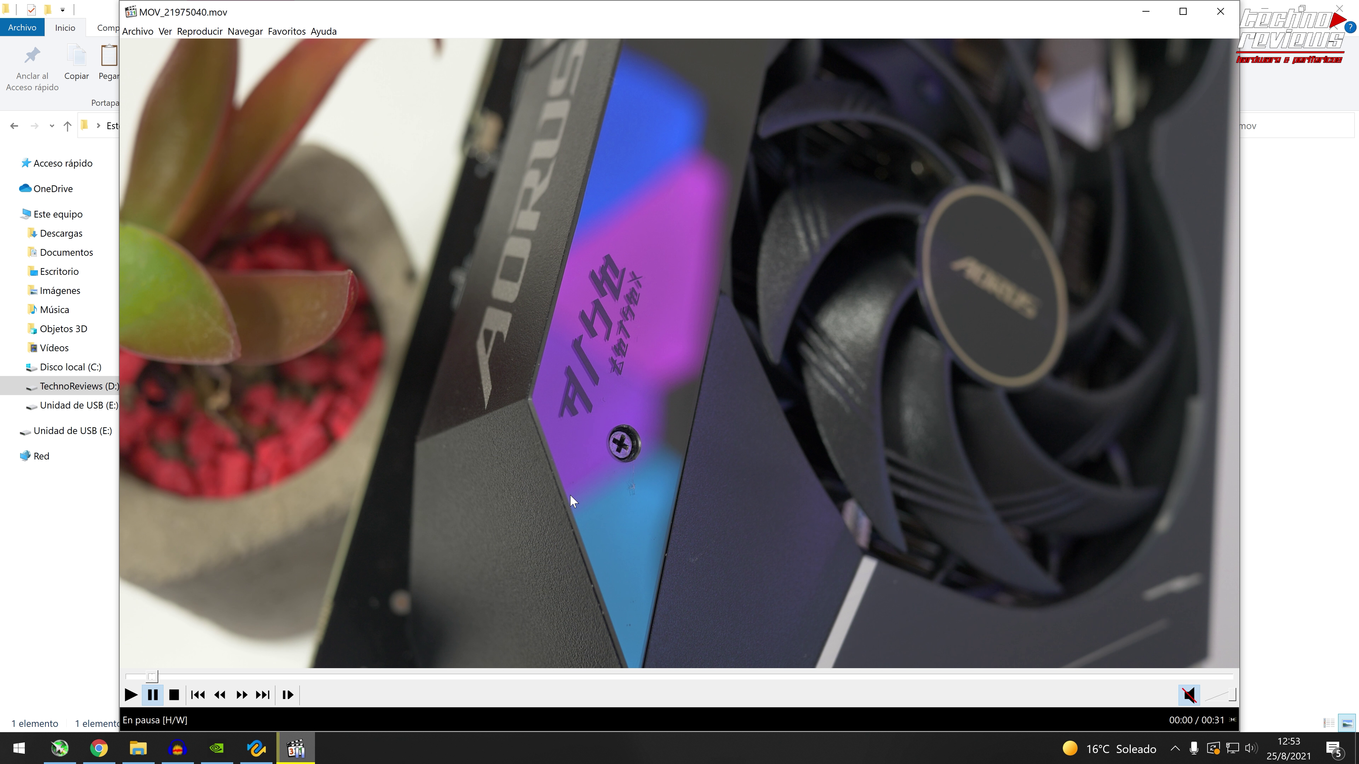
click(681, 678)
click(883, 678)
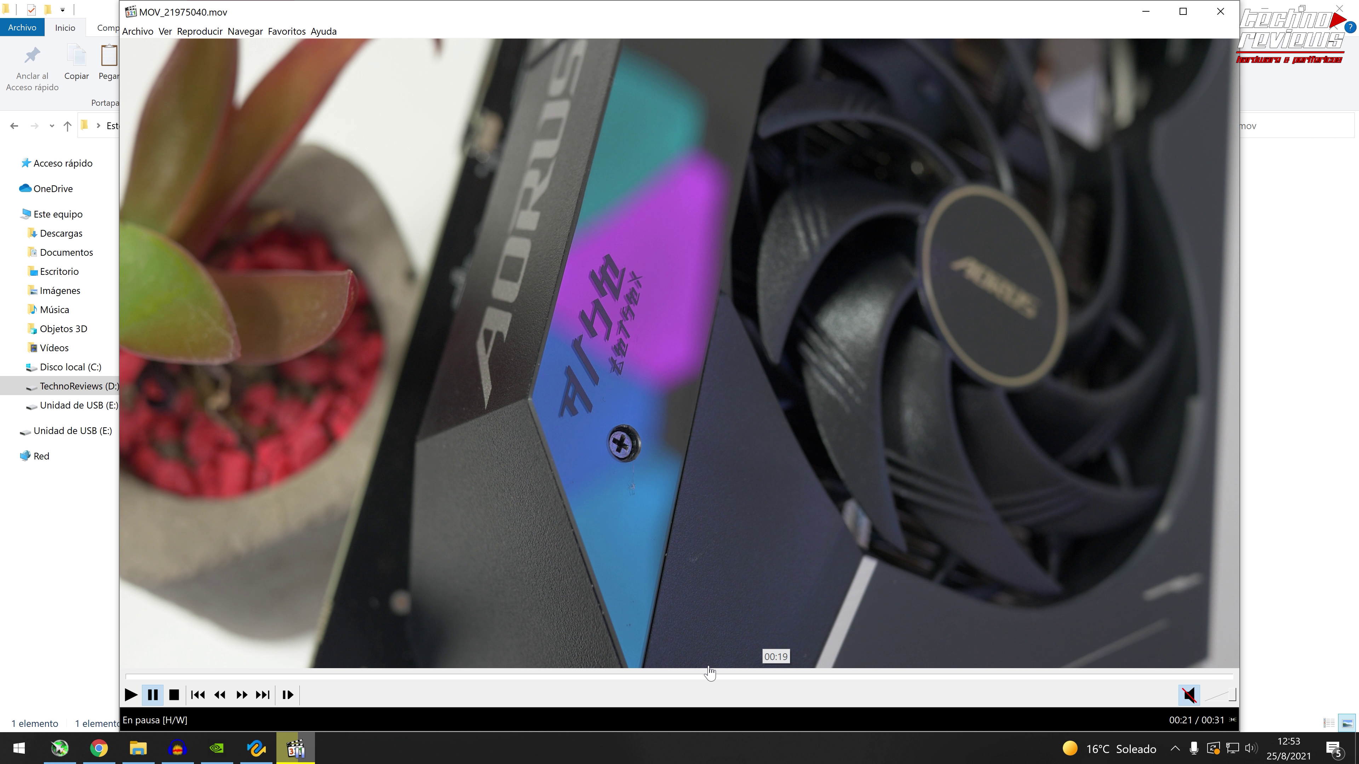
click(561, 677)
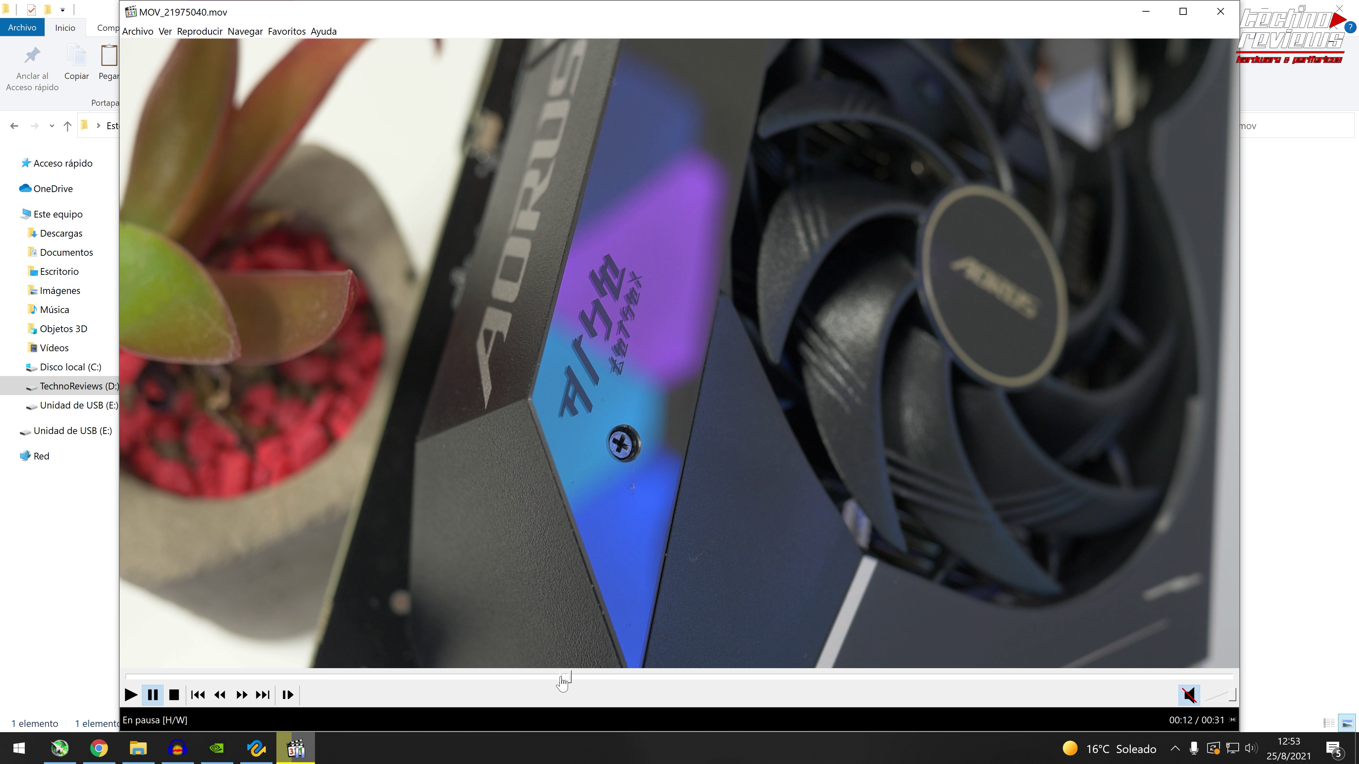
click(1220, 11)
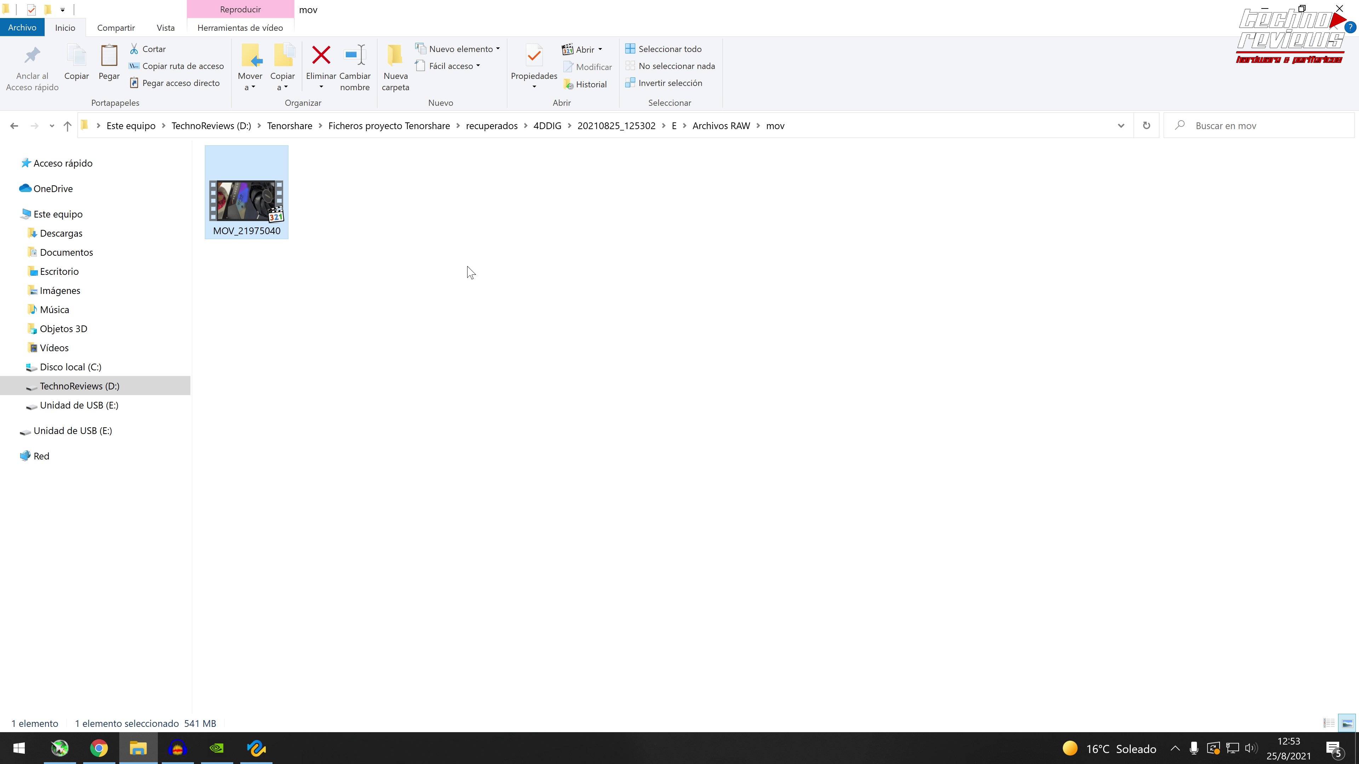
Switch back to Tenorshare 4DDiG, dismiss the recovery completion message, and look through the files in the aac folder.
click(256, 748)
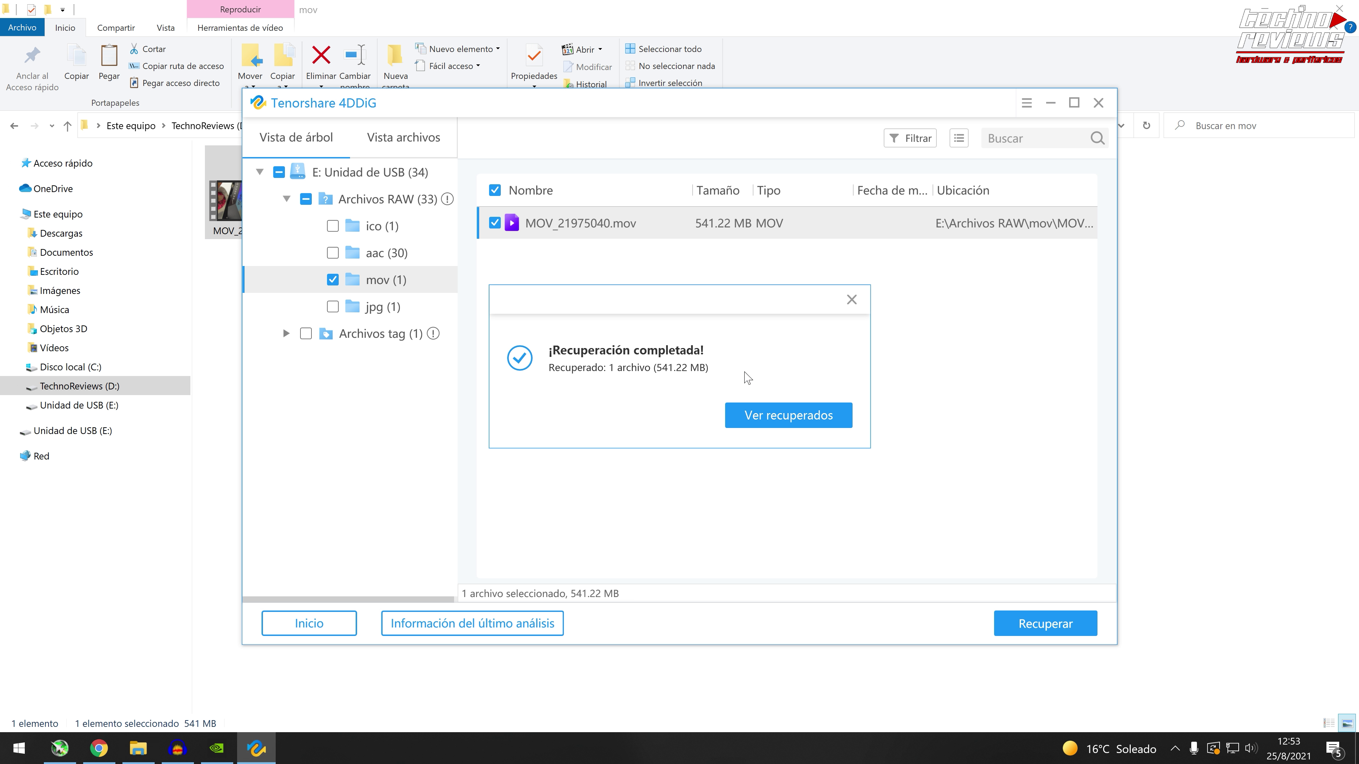
click(852, 300)
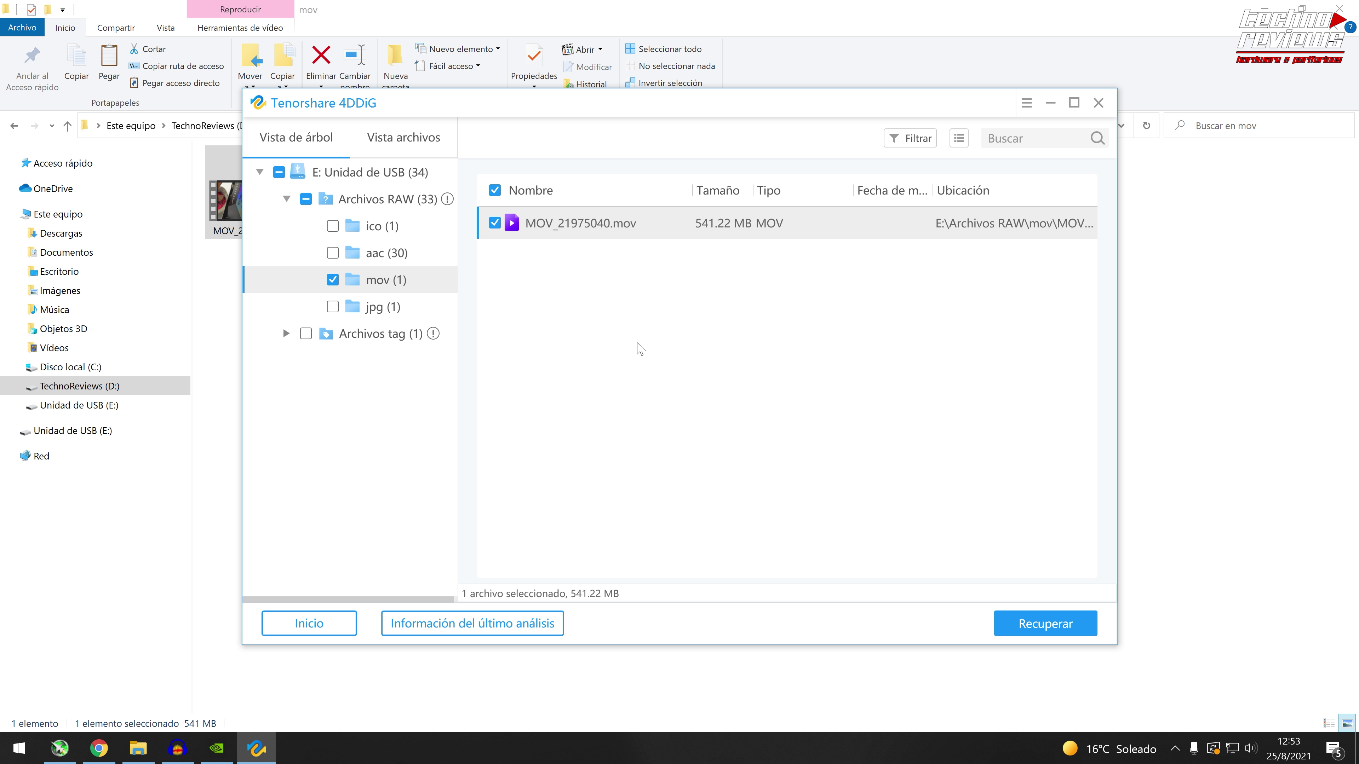
click(391, 232)
click(385, 252)
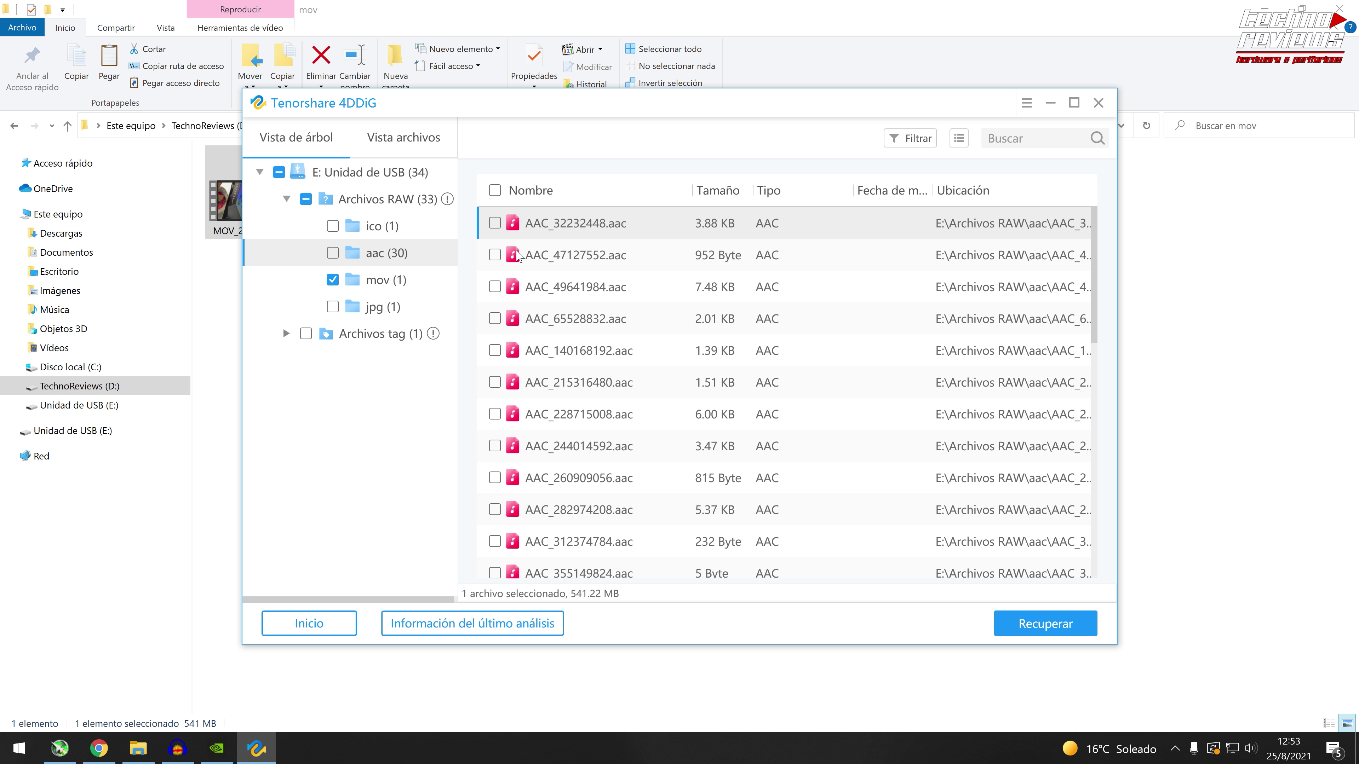
scroll(657, 319, down, 5)
scroll(606, 348, up, 5)
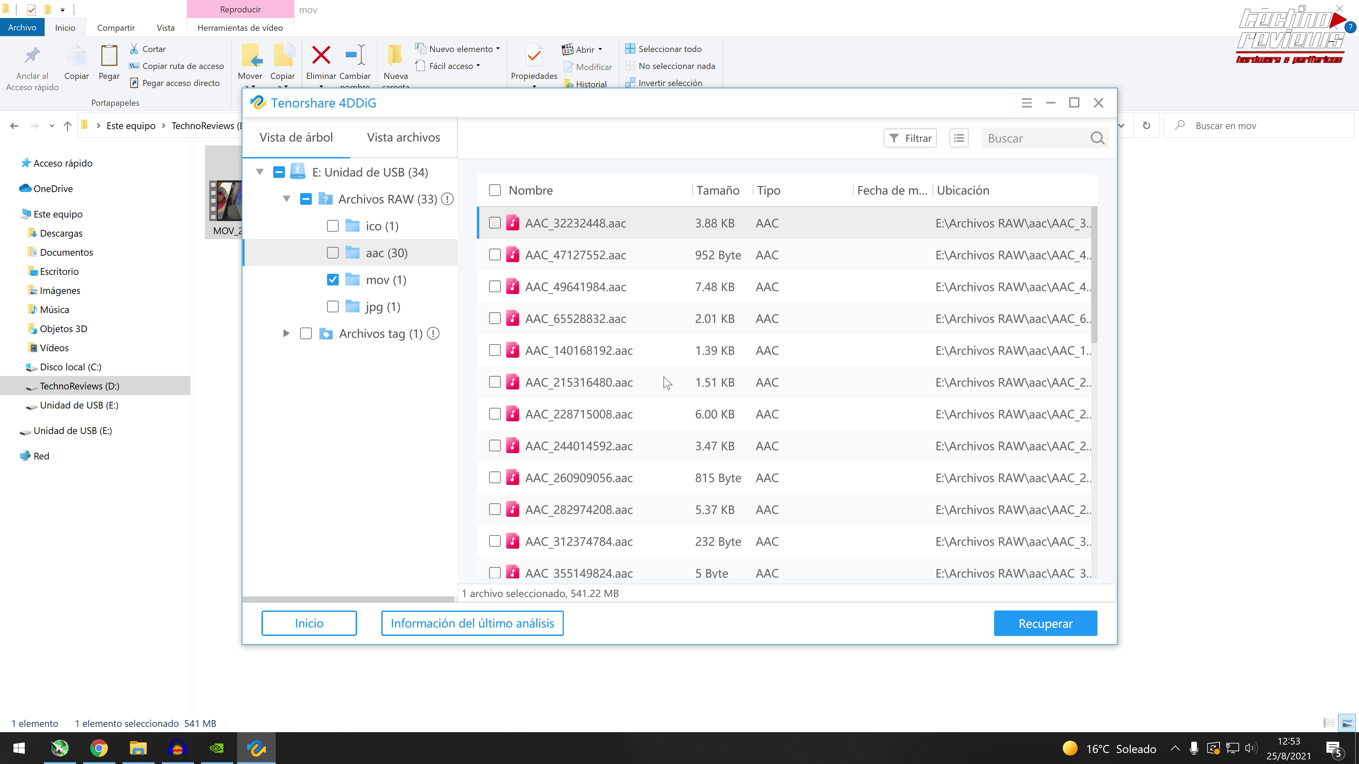